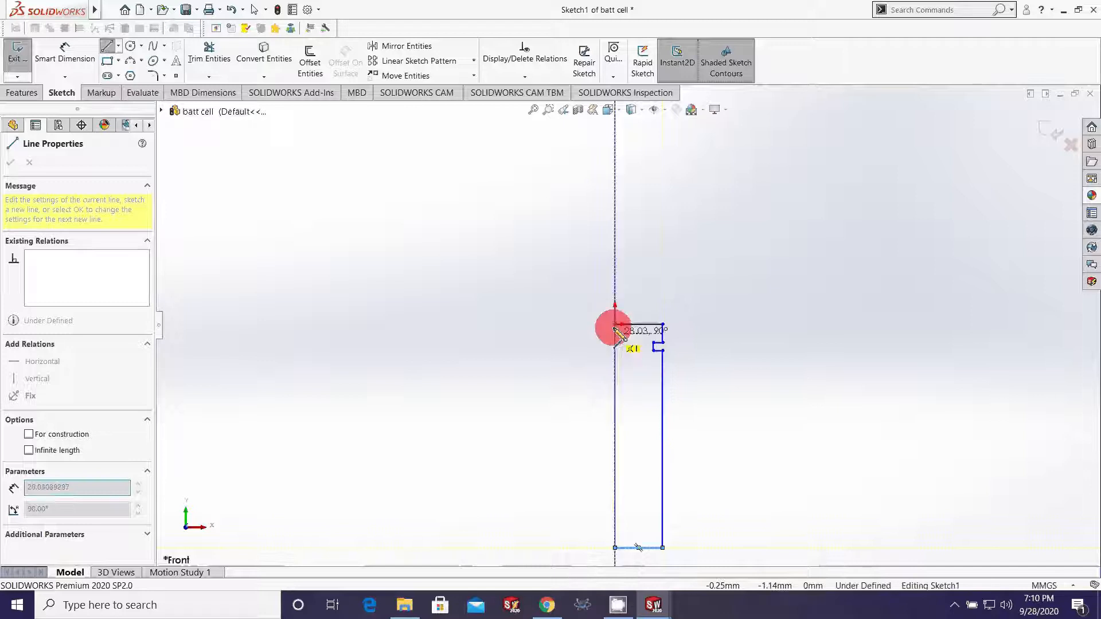
# - Close the half-profile with a vertical line running up the axis to the origin, and end the line chain
pyautogui.click(613, 324)
pyautogui.rightClick(614, 325)
pyautogui.click(622, 333)
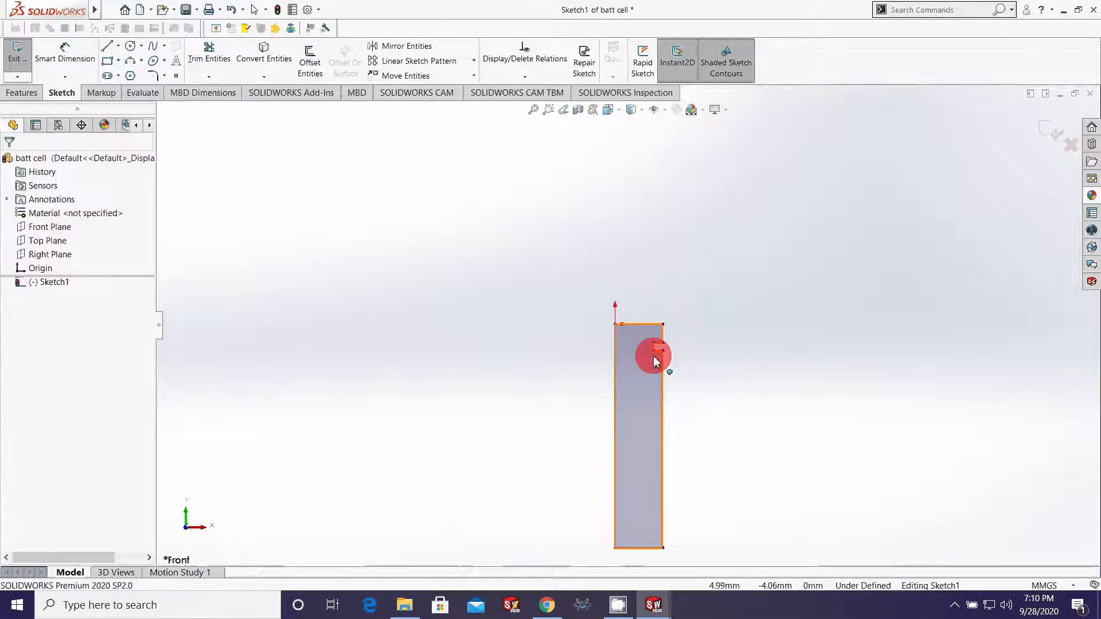
# - Dimension the profile's top edge at 9 mm
pyautogui.scroll(-3, 653, 347)
pyautogui.scroll(7, 633, 364)
pyautogui.scroll(-5, 632, 369)
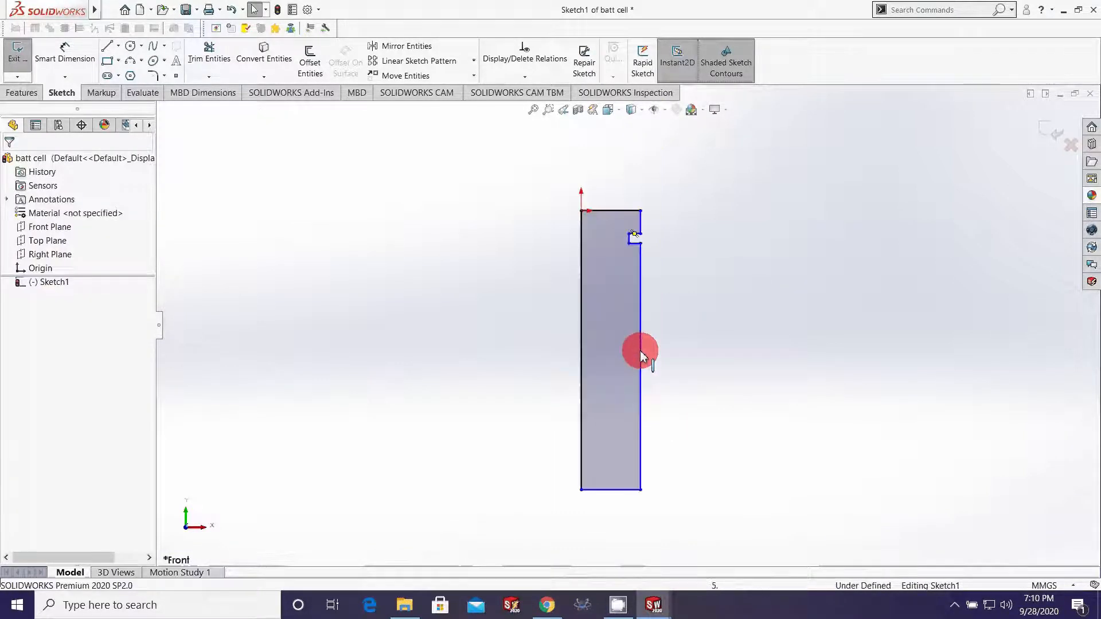
pyautogui.click(78, 76)
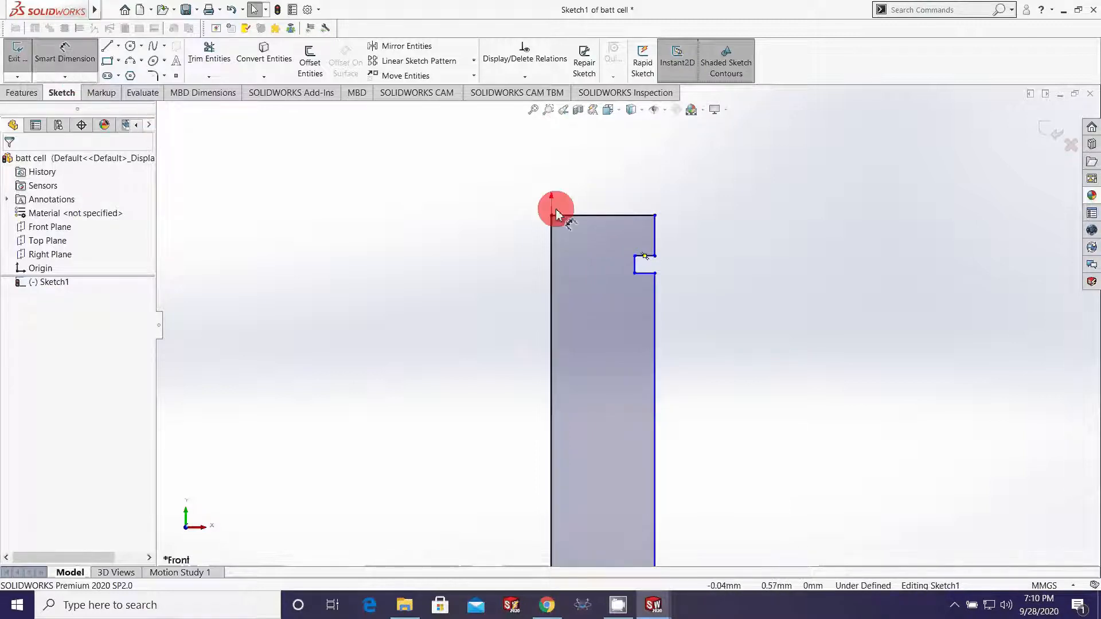
pyautogui.click(596, 216)
pyautogui.click(596, 177)
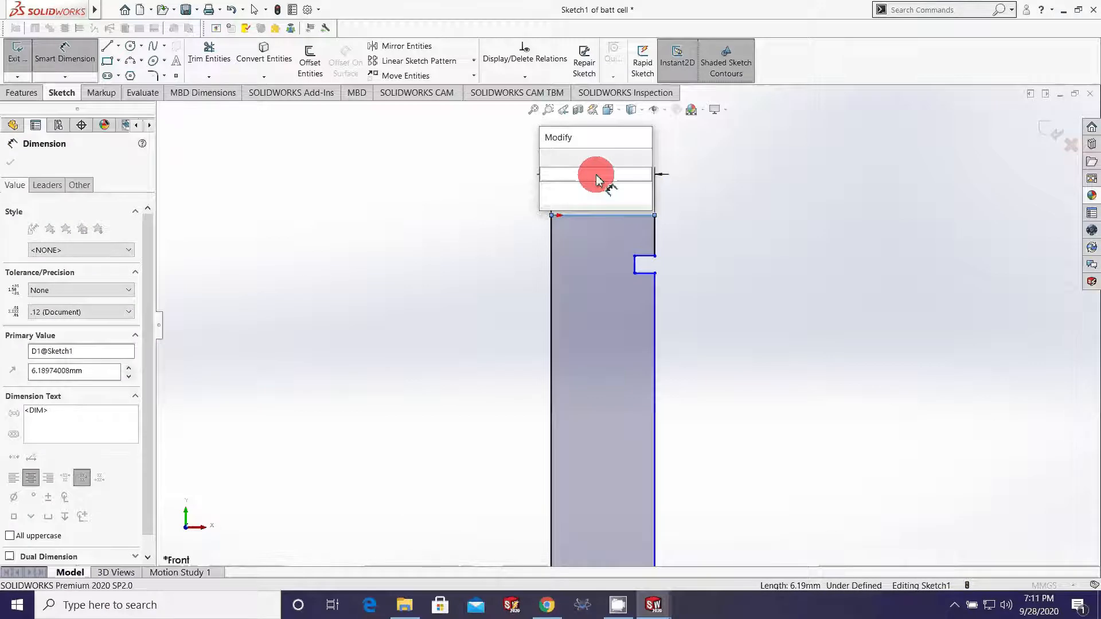
pyautogui.write('9')
pyautogui.press('Return')
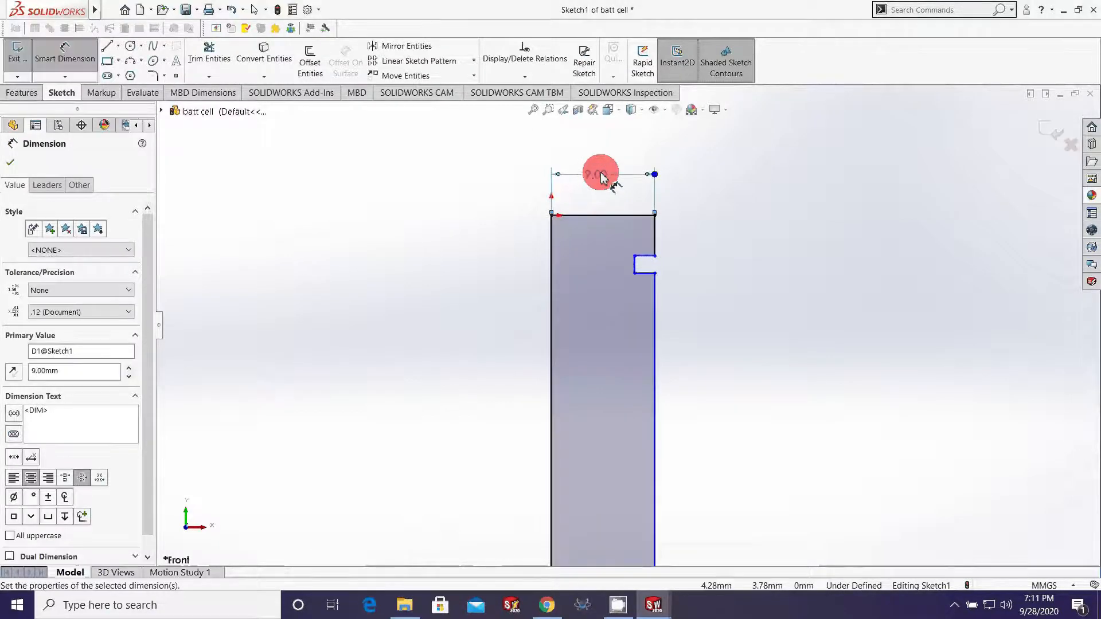
# - Dimension the short vertical edge between the top edge and the notch at 2 mm
pyautogui.click(656, 239)
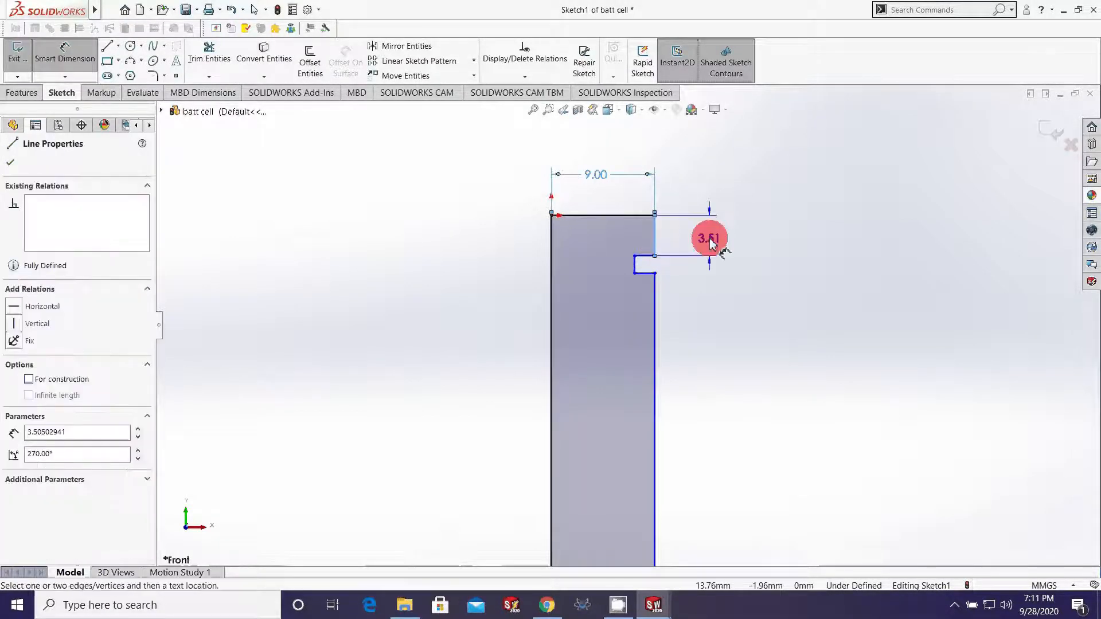
pyautogui.click(710, 240)
pyautogui.write('2')
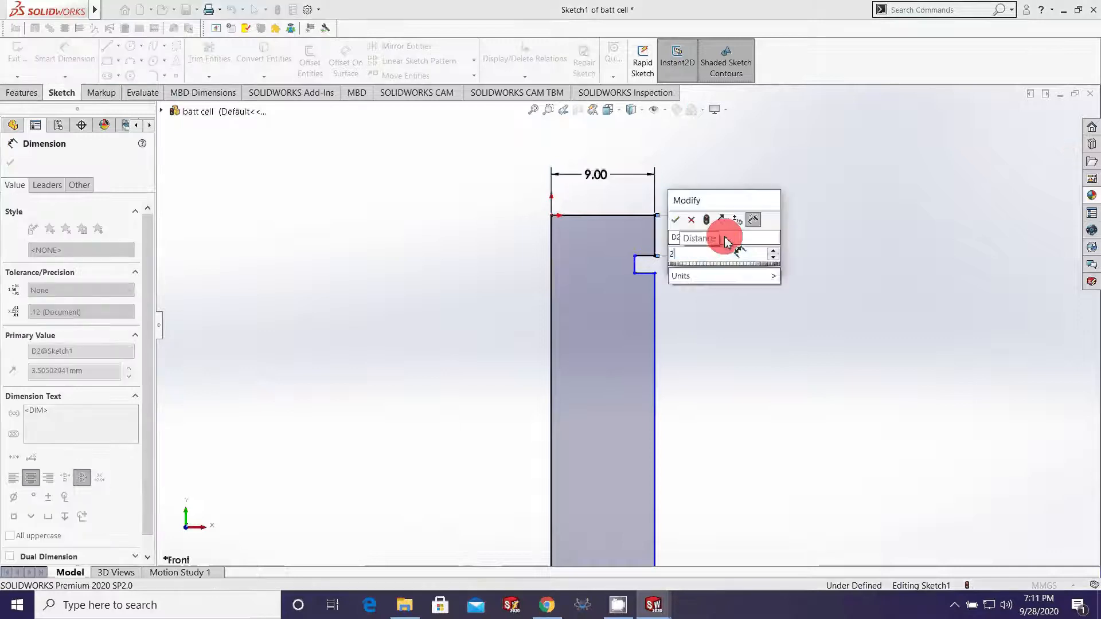
pyautogui.press('Return')
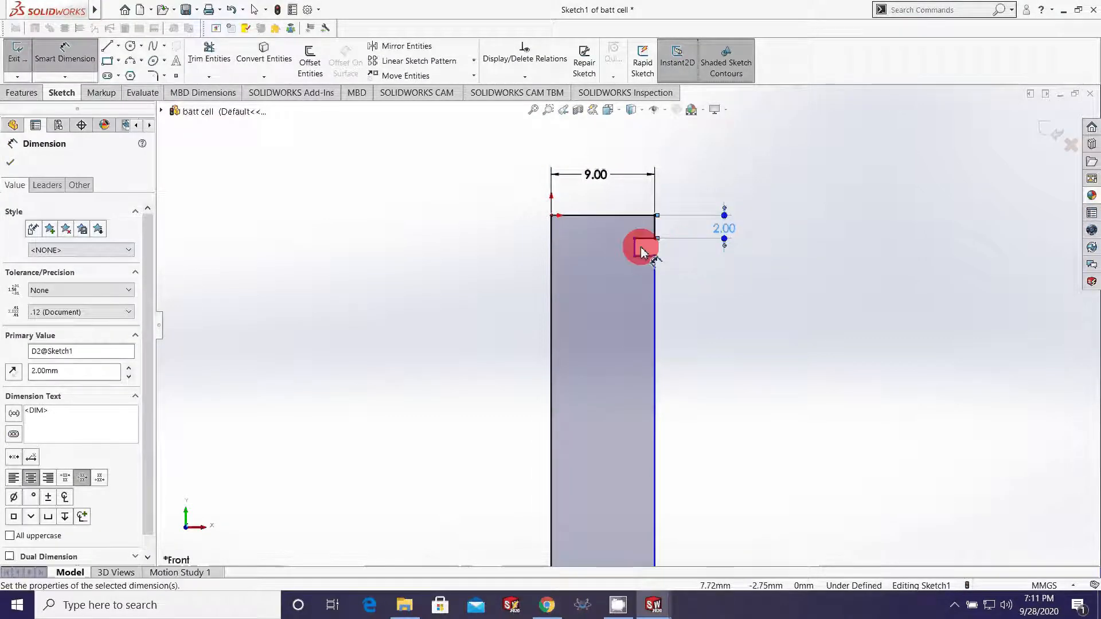
# - Dimension the notch's inner vertical edge at 0.5 mm
pyautogui.click(638, 248)
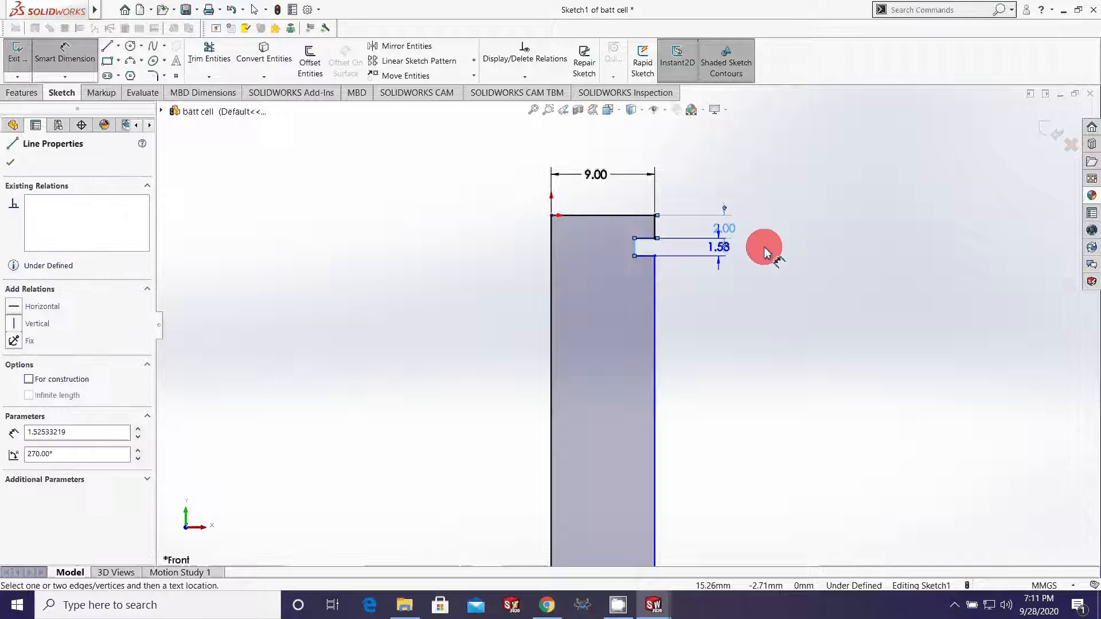
pyautogui.click(793, 246)
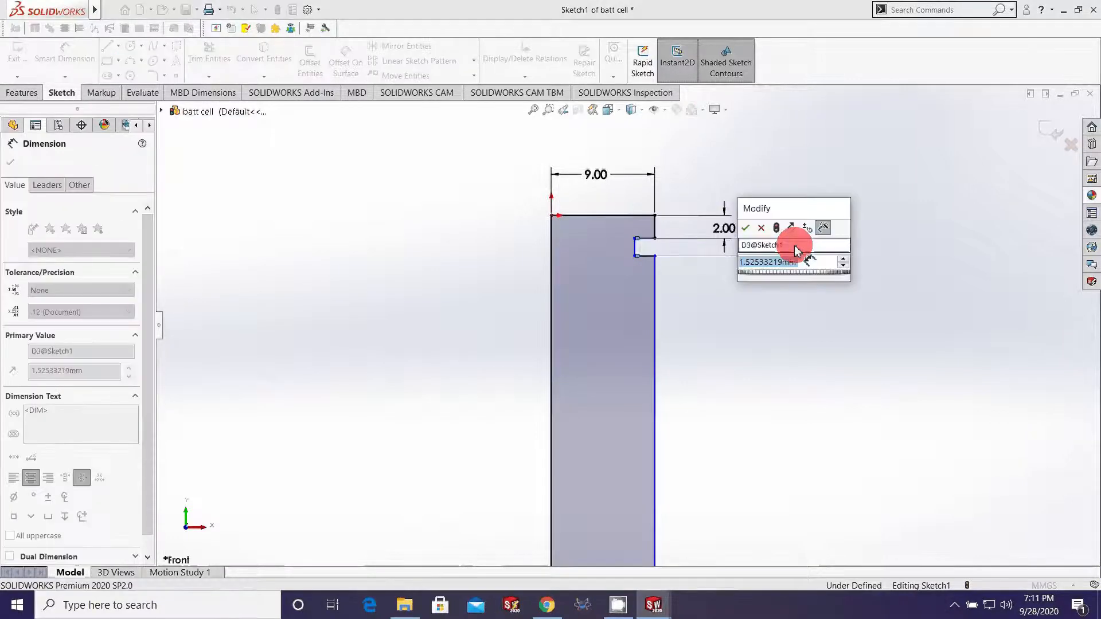
pyautogui.write('.')
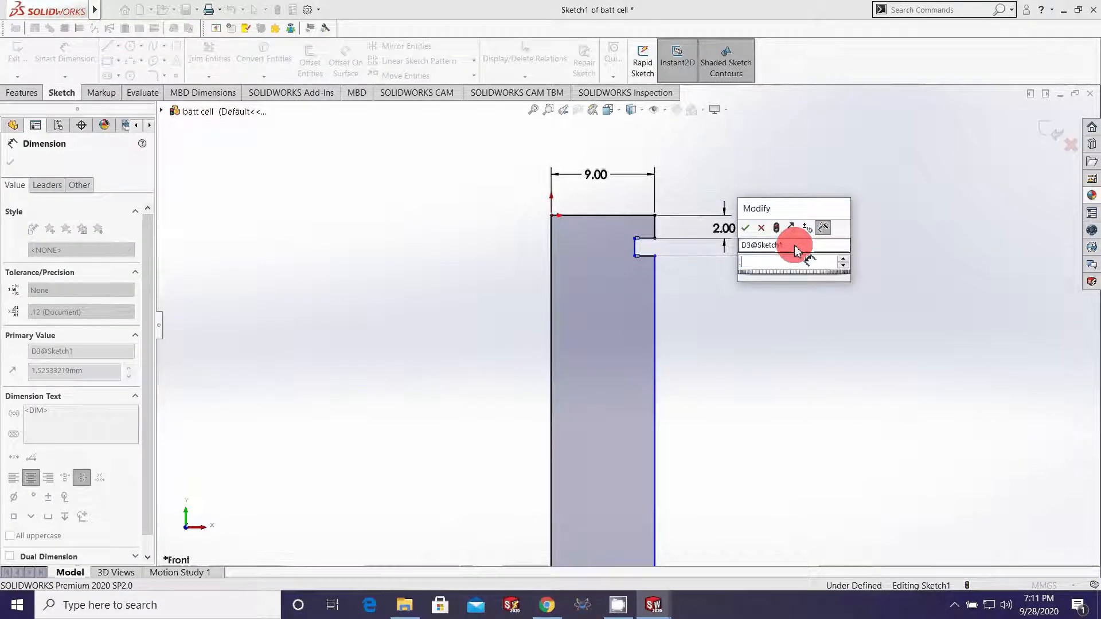
pyautogui.write('5')
pyautogui.press('Return')
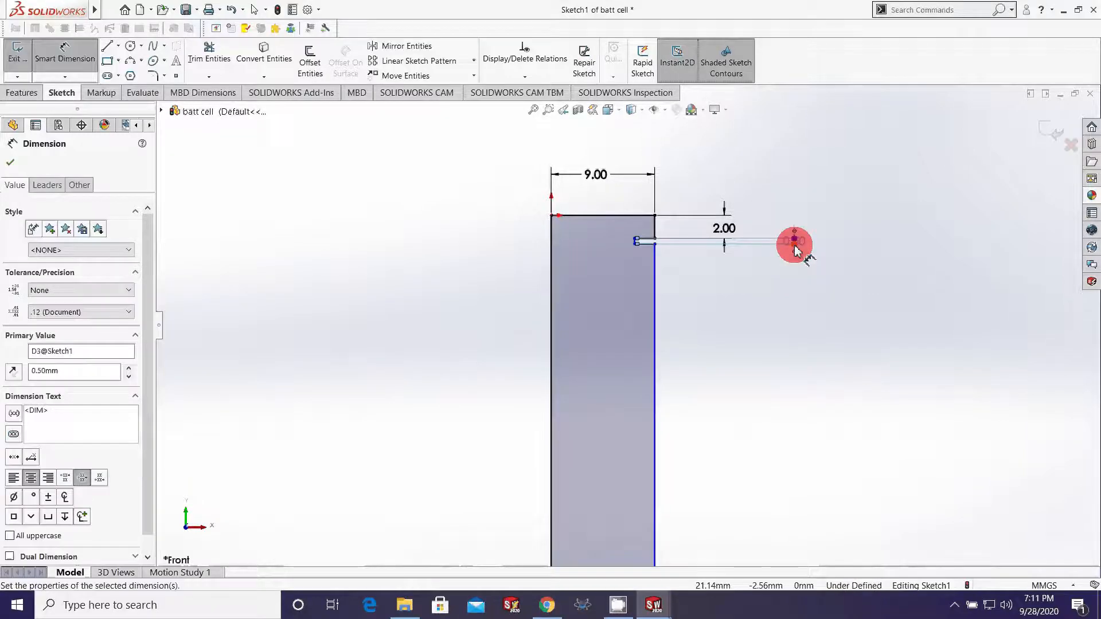
# - Dimension the notch's horizontal upper edge at 1 mm to define its depth
pyautogui.scroll(-5, 648, 252)
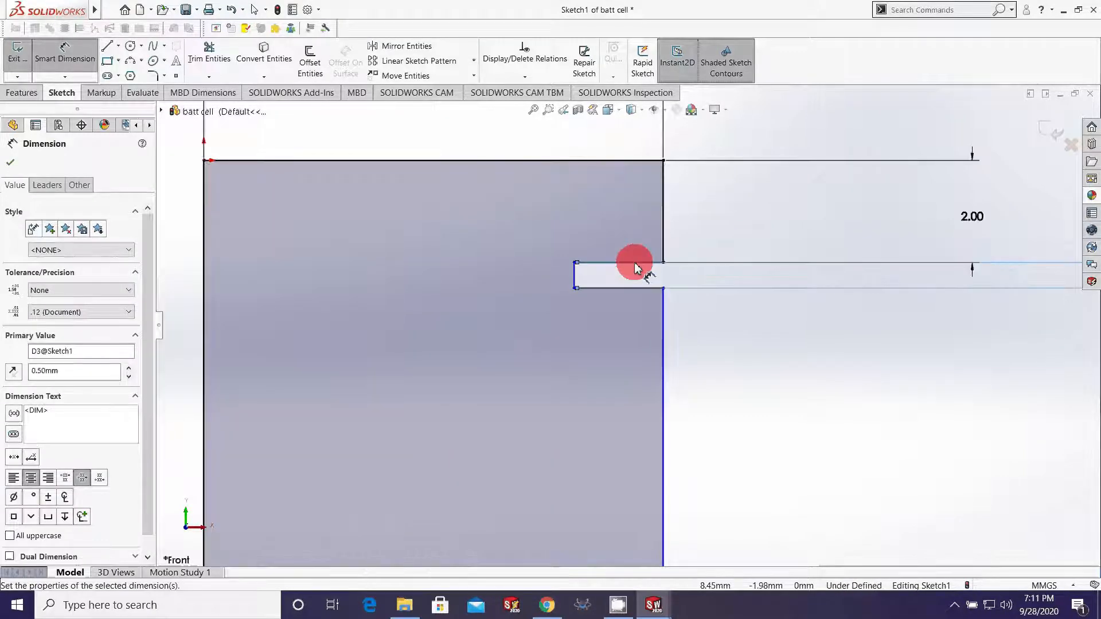
pyautogui.click(634, 263)
pyautogui.scroll(3, 633, 141)
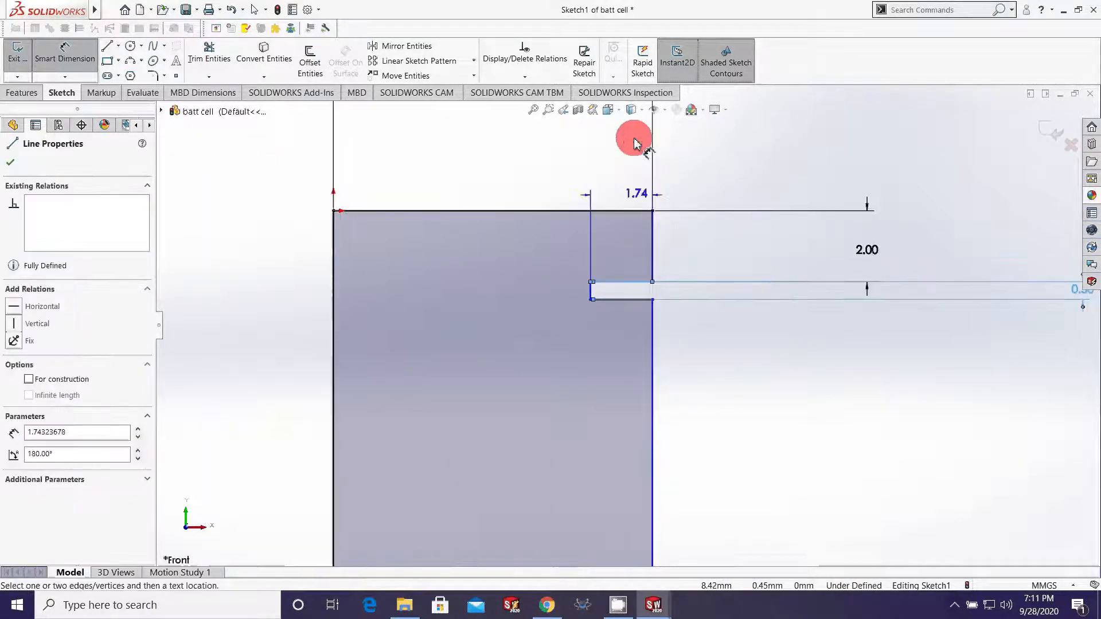
pyautogui.click(630, 147)
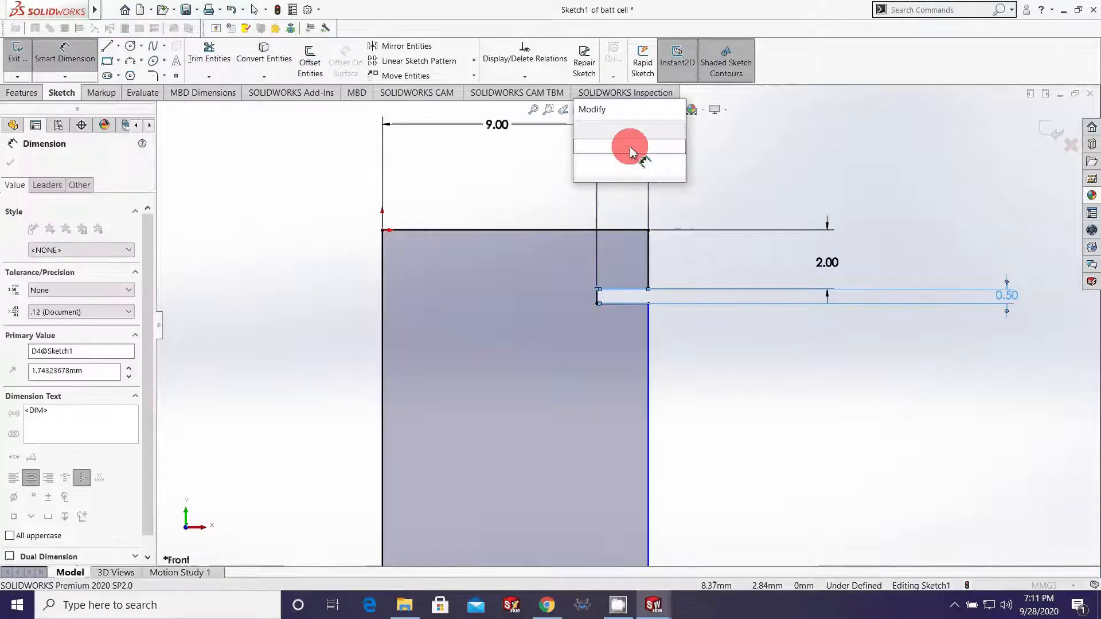
pyautogui.write('1')
pyautogui.press('Return')
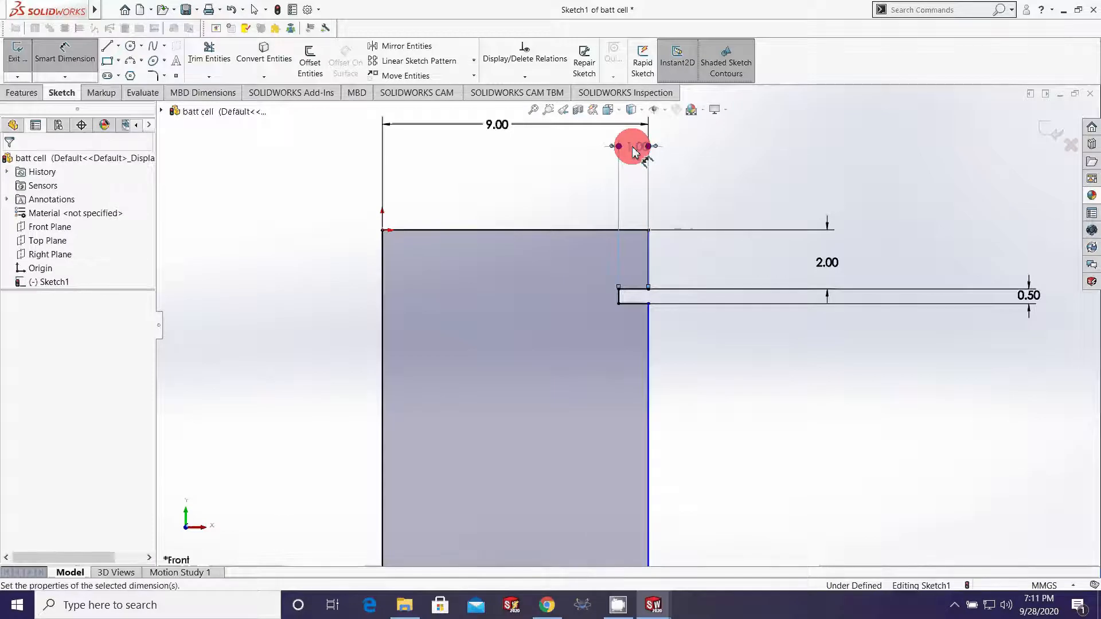
# - Change the notch's depth dimension to 0.5 mm
pyautogui.doubleClick(631, 148)
pyautogui.write('05')
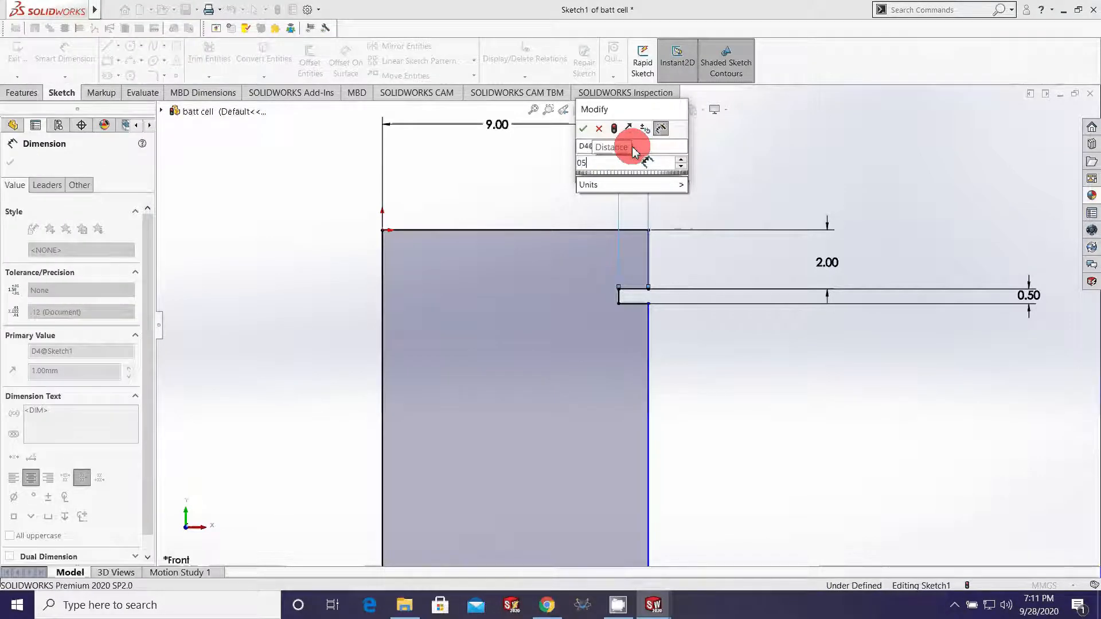
pyautogui.press('BackSpace')
pyautogui.write('.5')
pyautogui.press('Return')
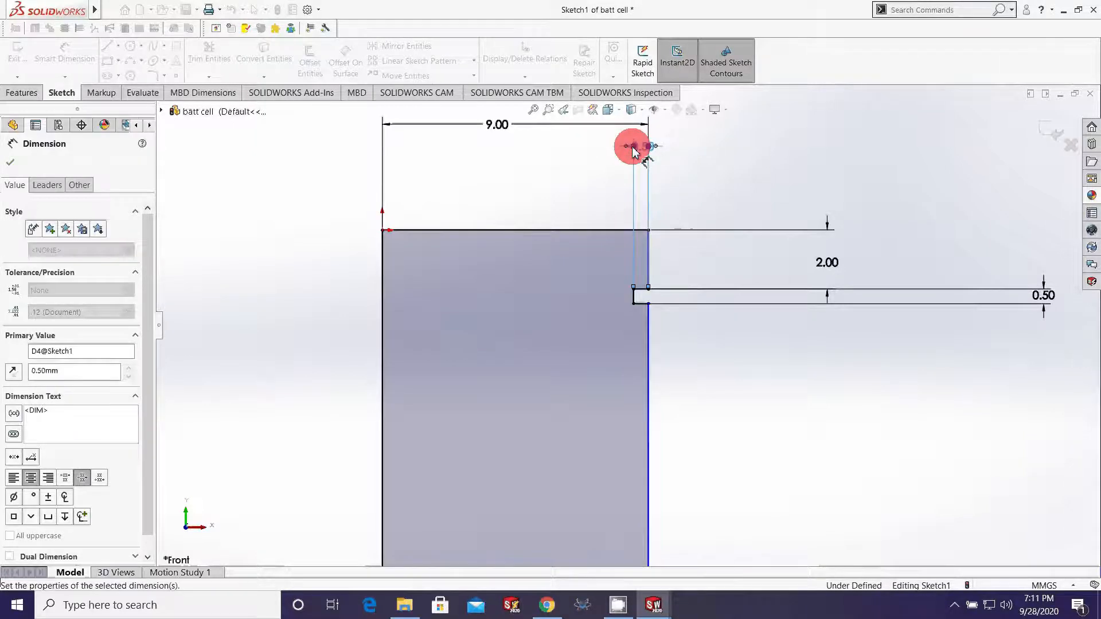
# - Dimension the profile's full-height axis edge at 63 mm and fit the sketch in view
pyautogui.scroll(10, 626, 356)
pyautogui.scroll(-3, 600, 393)
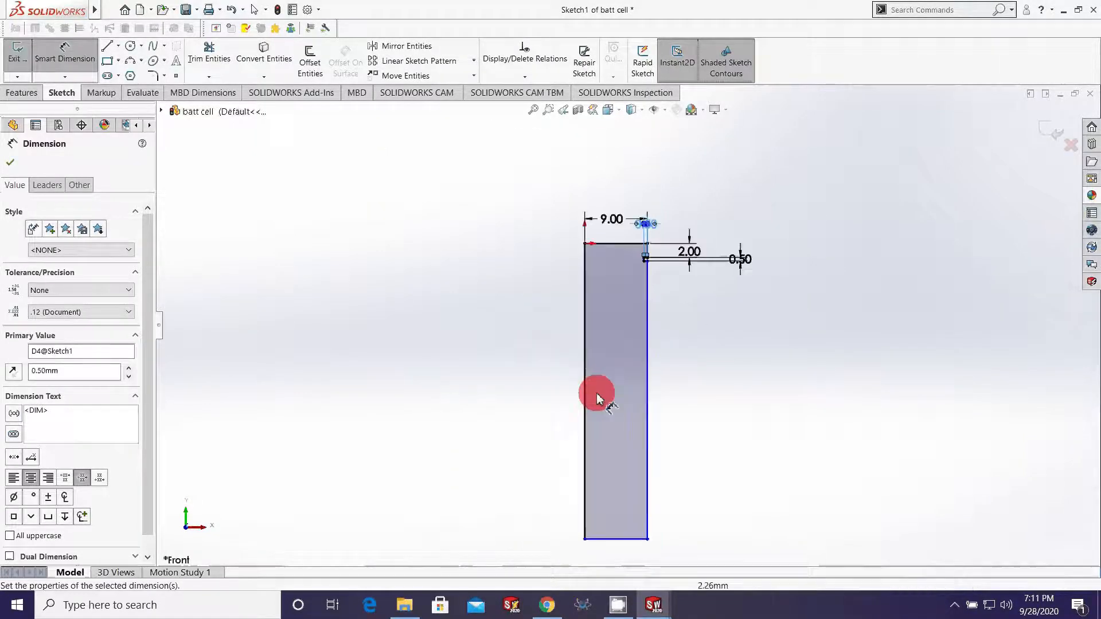
pyautogui.click(585, 390)
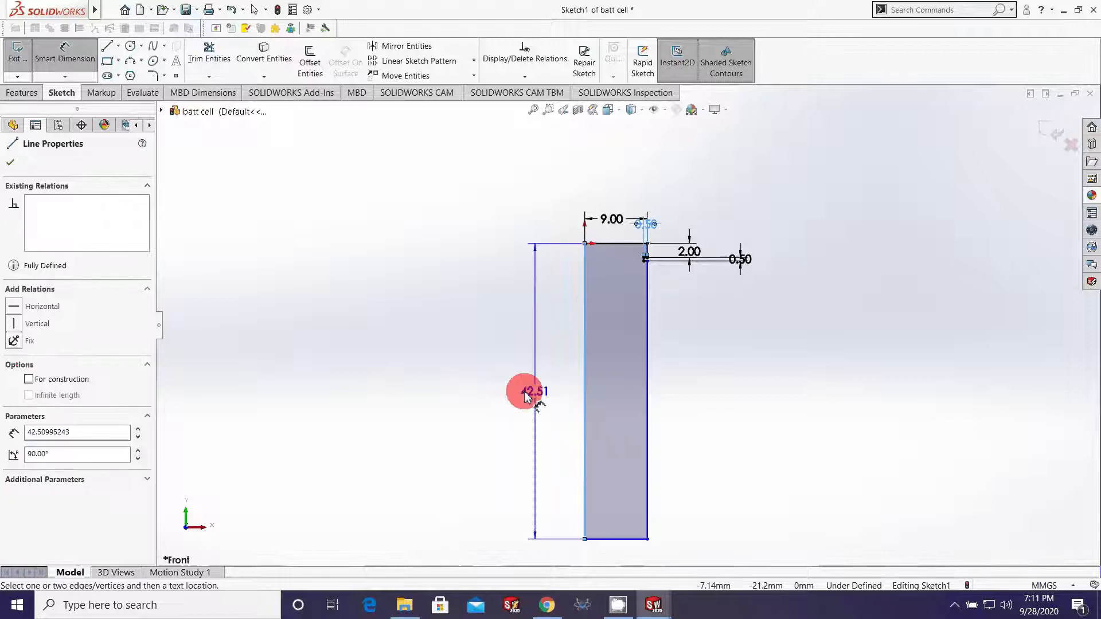
pyautogui.click(500, 395)
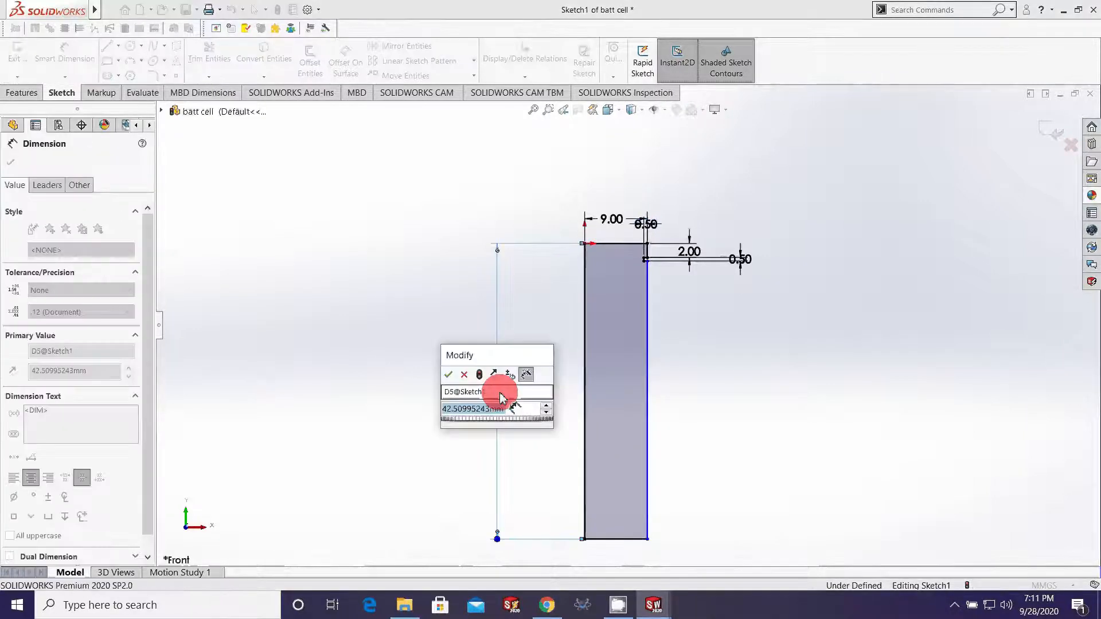
pyautogui.write('63')
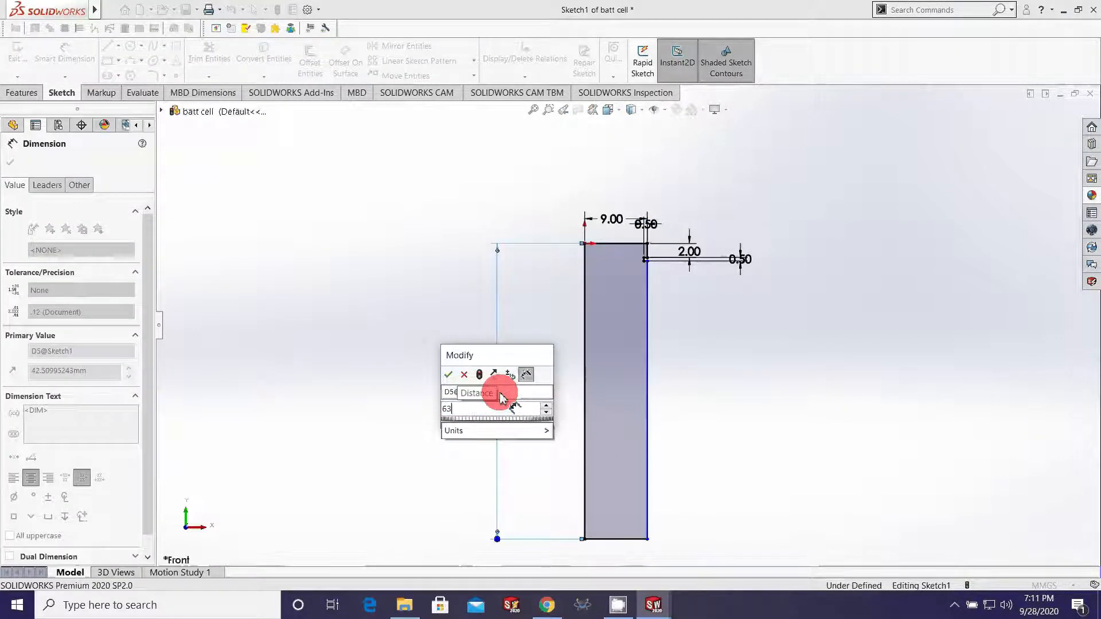
pyautogui.press('Return')
pyautogui.press('f')
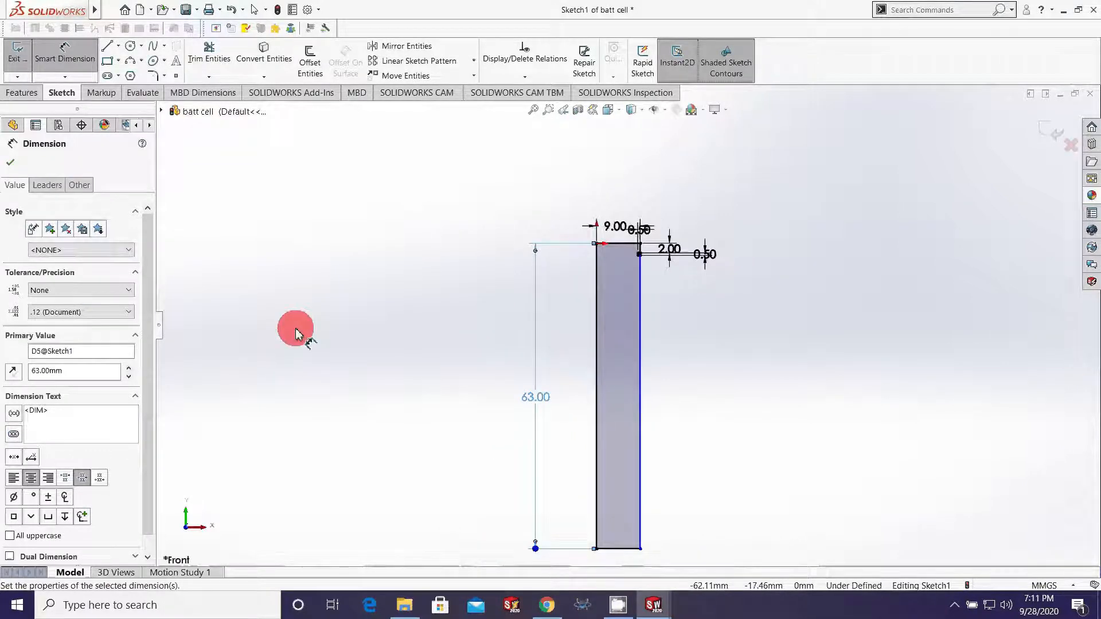
# - Add a driven dimension to the long outer edge below the notch and end dimensioning
pyautogui.click(640, 414)
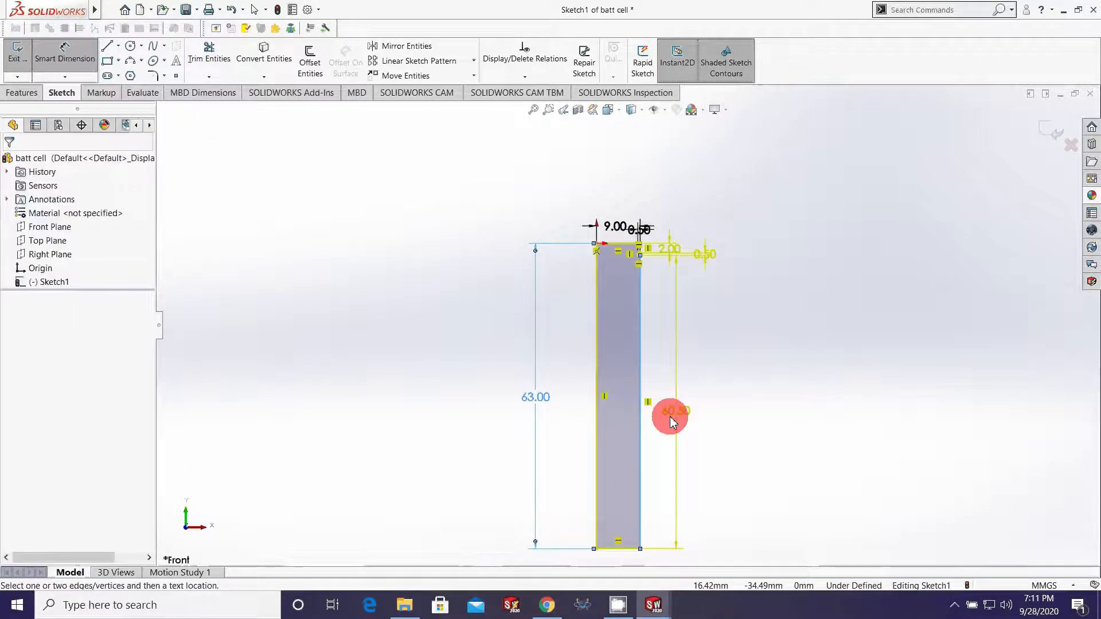
pyautogui.click(672, 422)
pyautogui.click(633, 321)
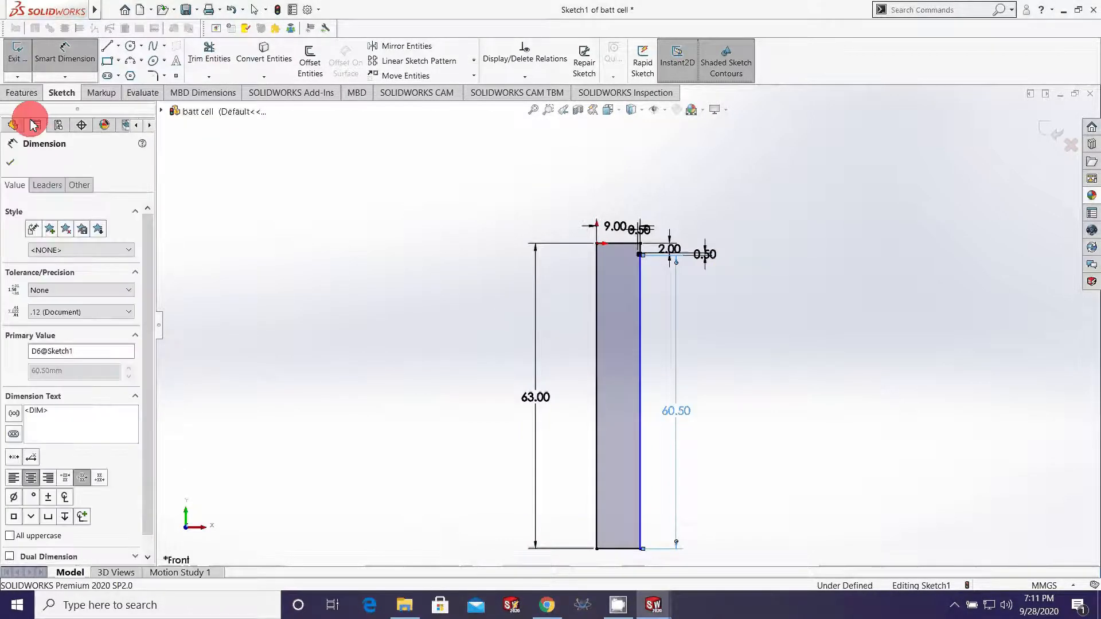
pyautogui.press('Escape')
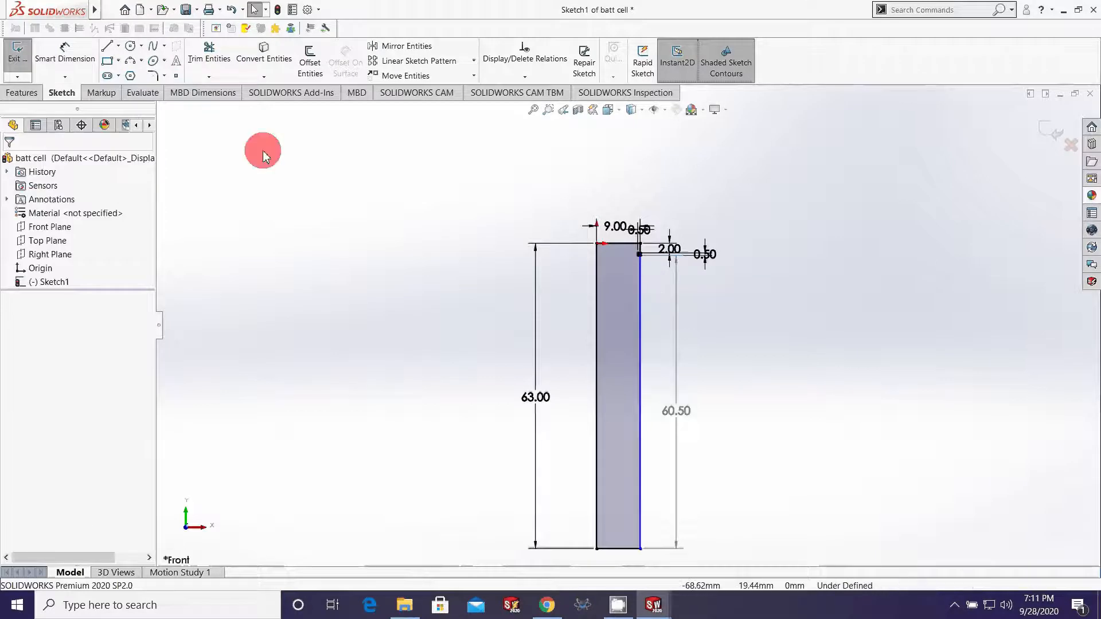
# - Revolve the profile 360 degrees about its 63 mm axis edge to make a solid cylinder
pyautogui.click(22, 92)
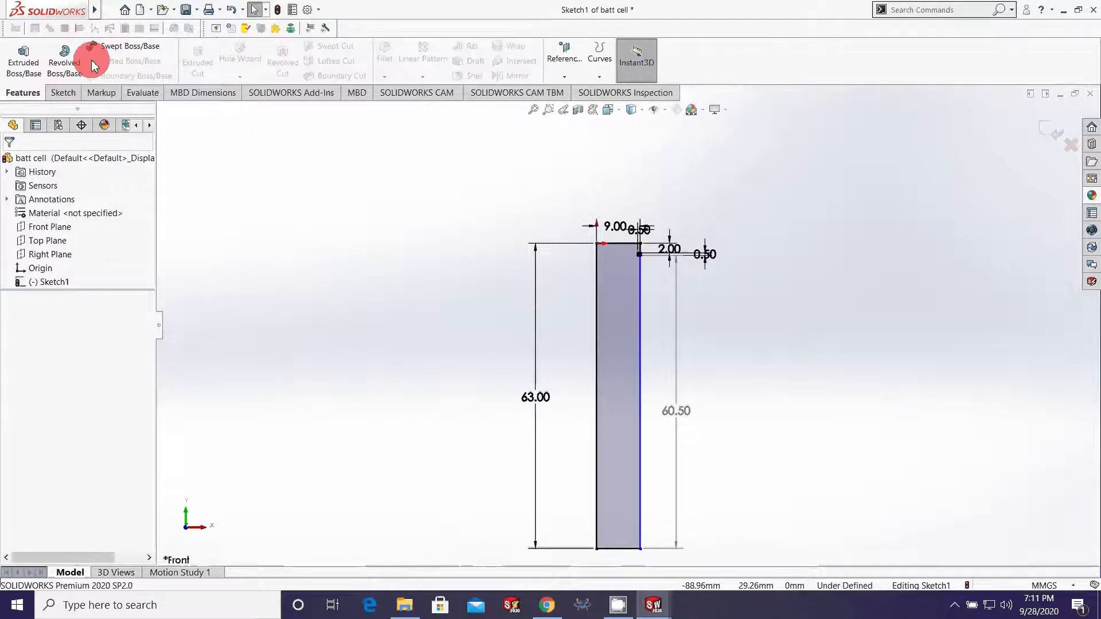
pyautogui.click(62, 70)
pyautogui.click(602, 328)
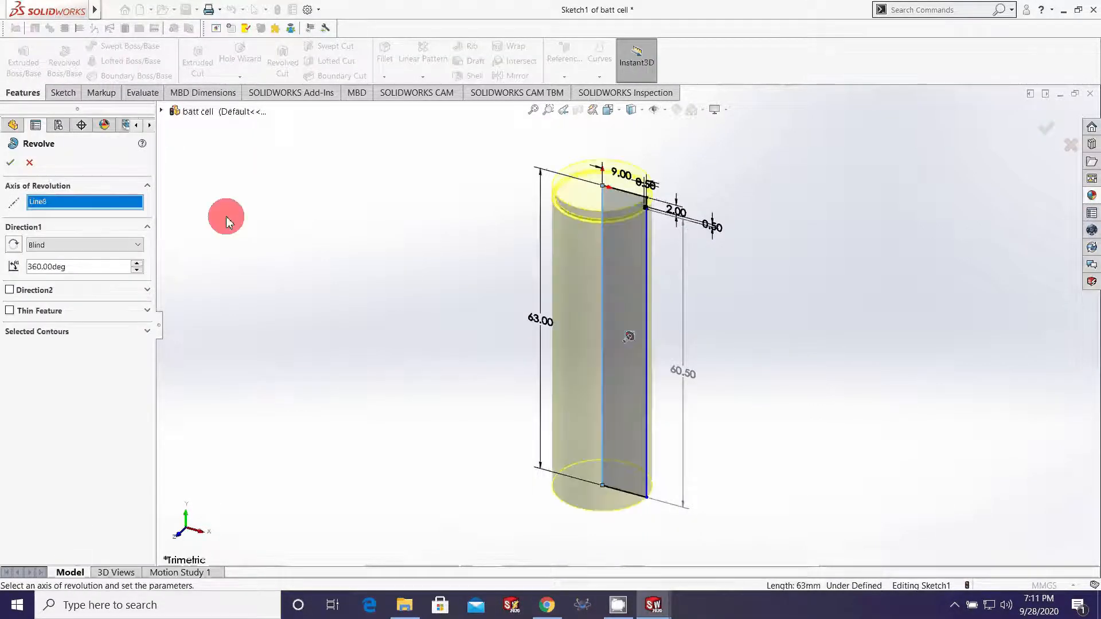
pyautogui.click(10, 162)
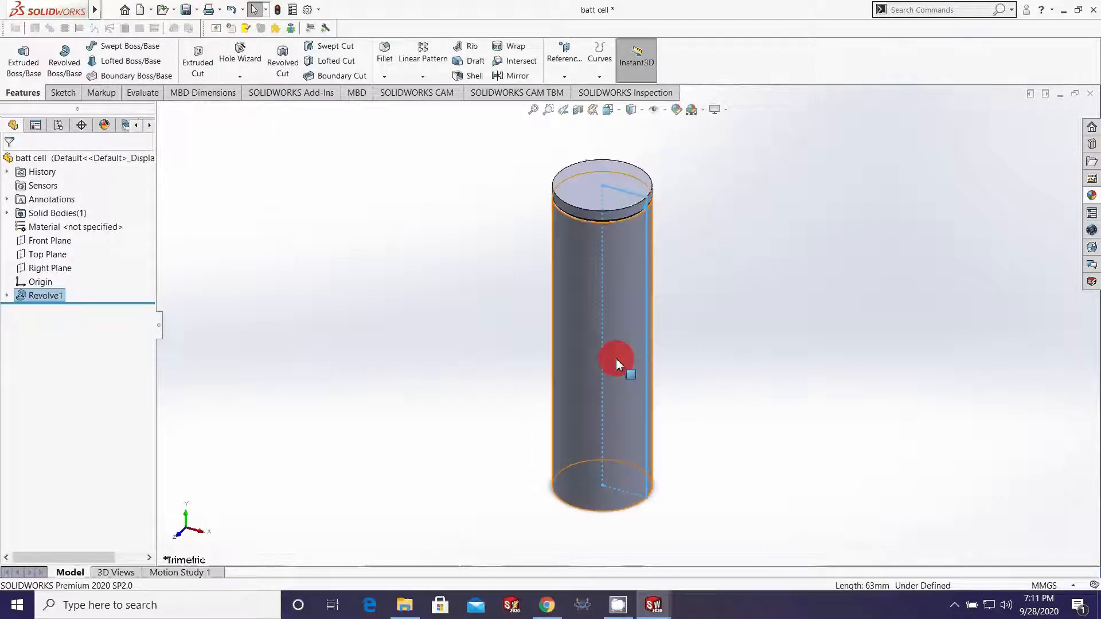
# - Fillet the cylinder's circular bottom edge with a 0.5 mm symmetric radius
pyautogui.moveTo(607, 434); pyautogui.dragTo(622, 456, button='middle')
pyautogui.scroll(-5, 622, 452)
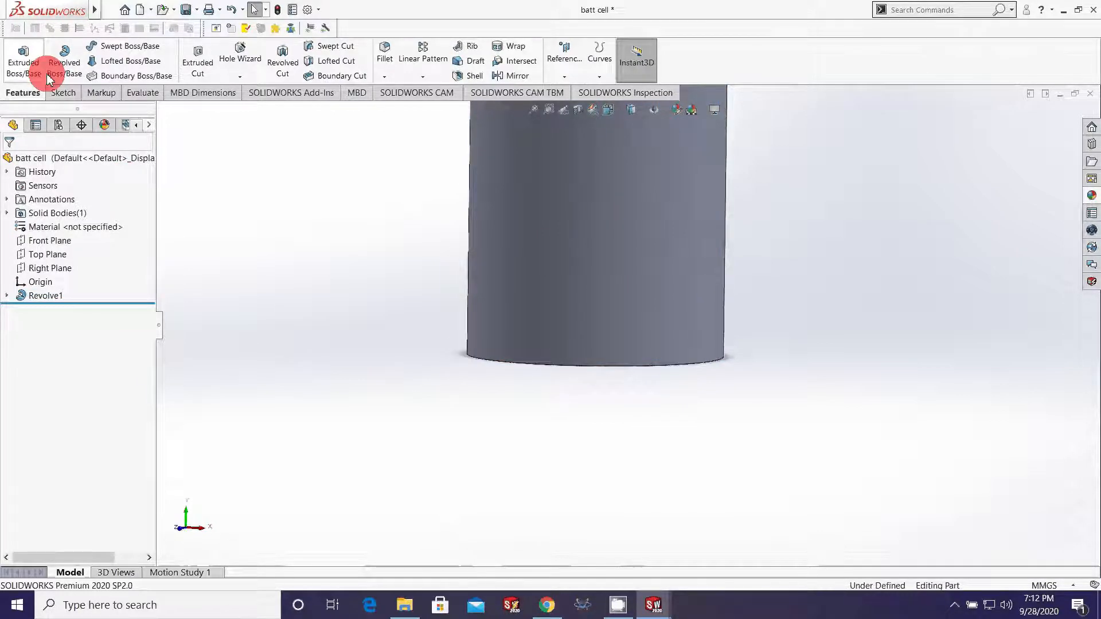
pyautogui.click(385, 60)
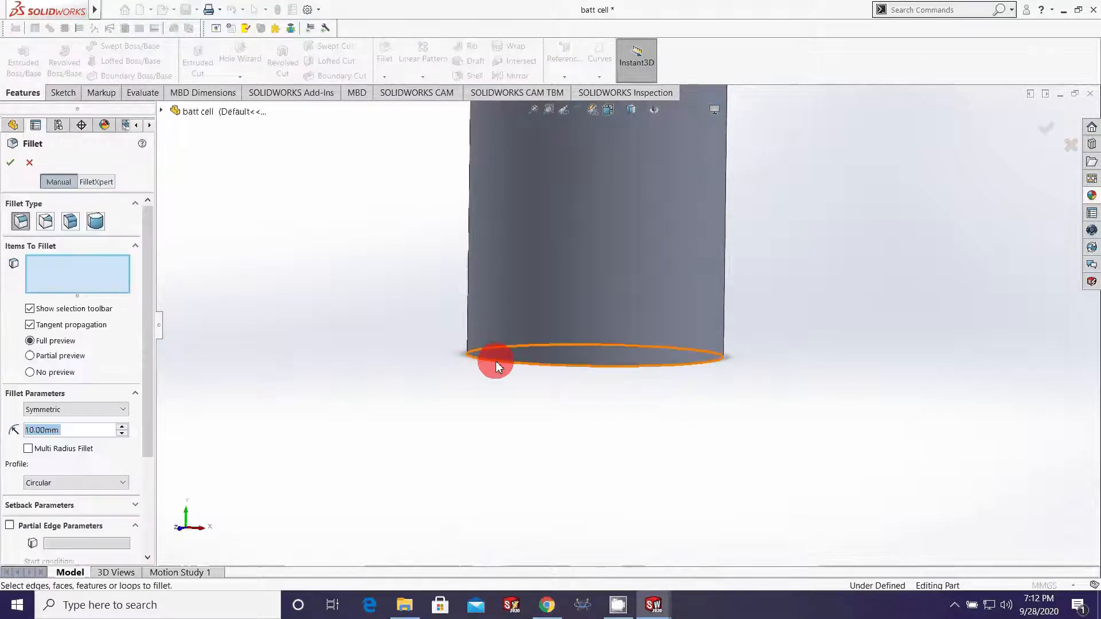
pyautogui.click(496, 363)
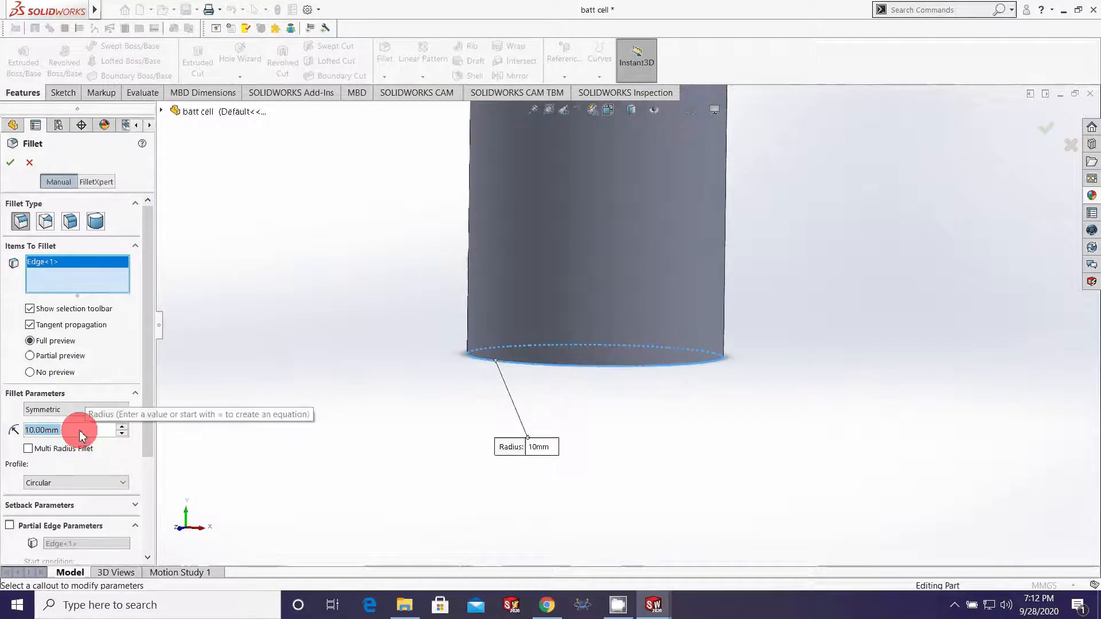
pyautogui.write('.5')
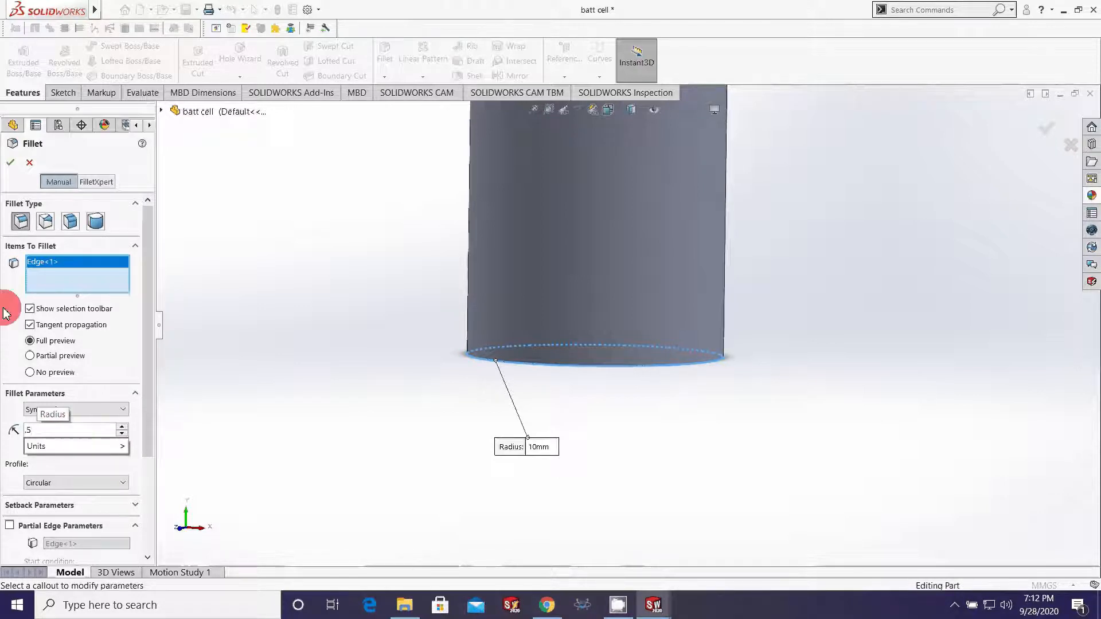
pyautogui.click(27, 198)
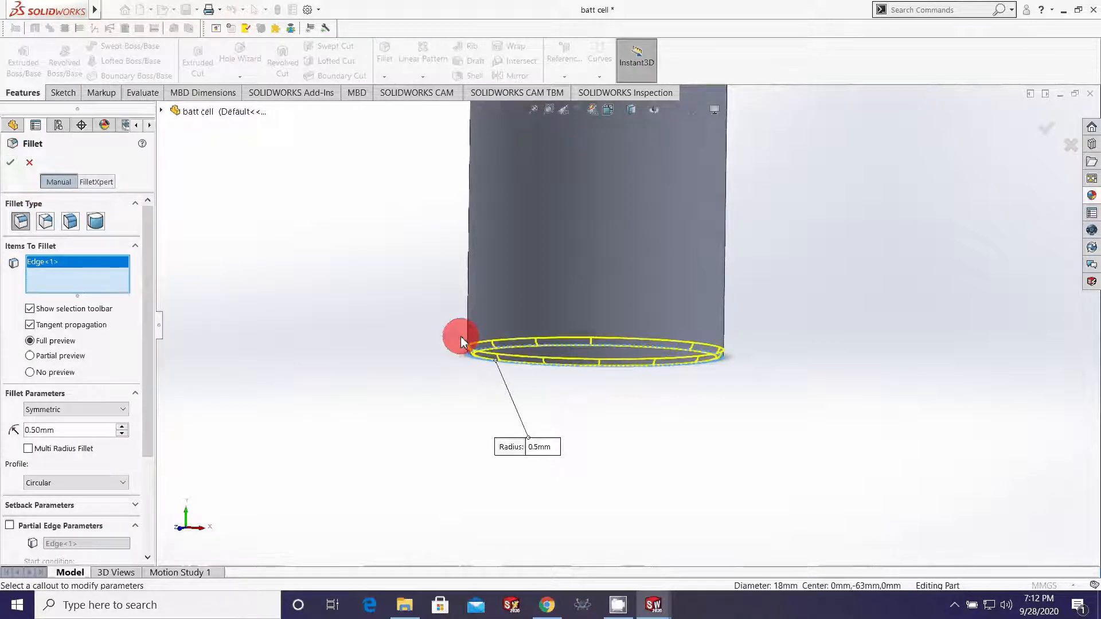
pyautogui.press('Return')
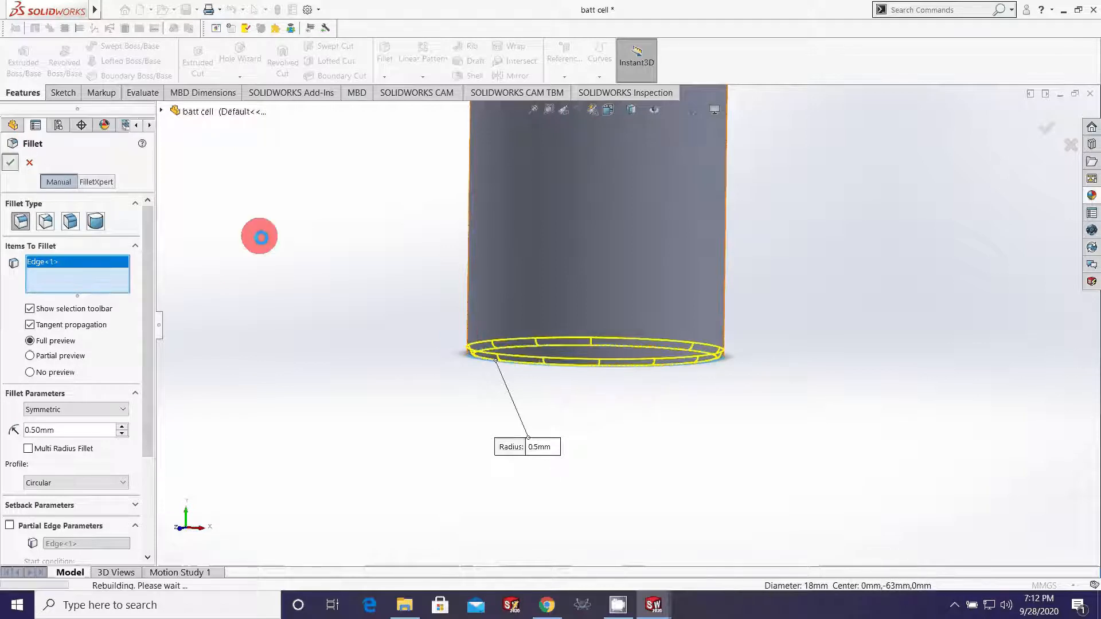
# - Fillet the upper and lower outer edges of the notch with a 0.25 mm symmetric radius
pyautogui.scroll(-3, 582, 361)
pyautogui.scroll(4, 584, 359)
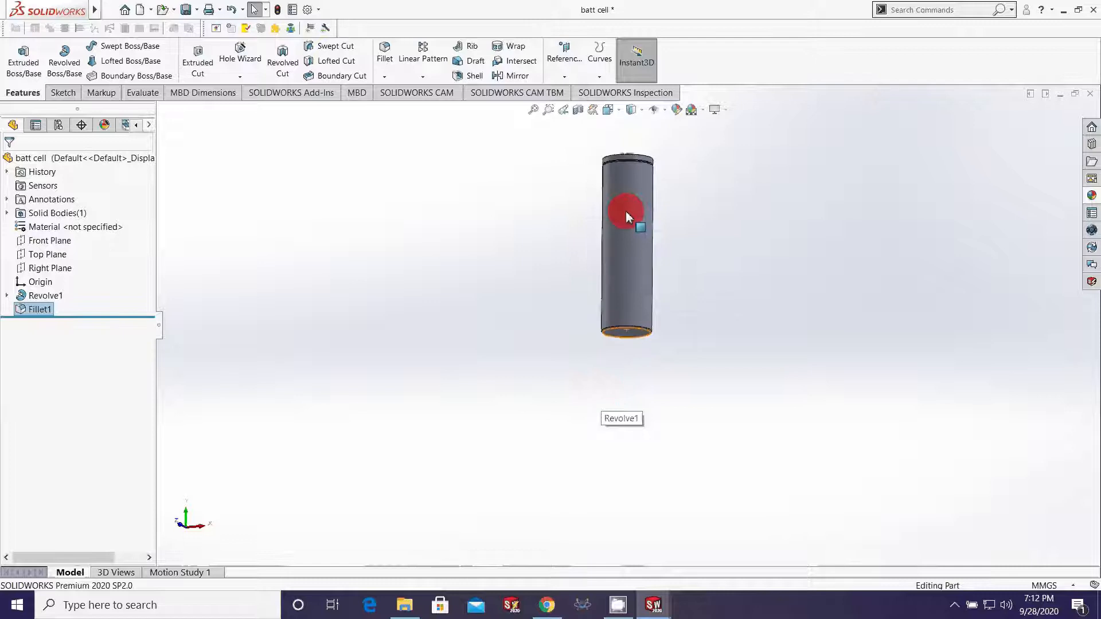
pyautogui.scroll(-6, 635, 142)
pyautogui.click(385, 50)
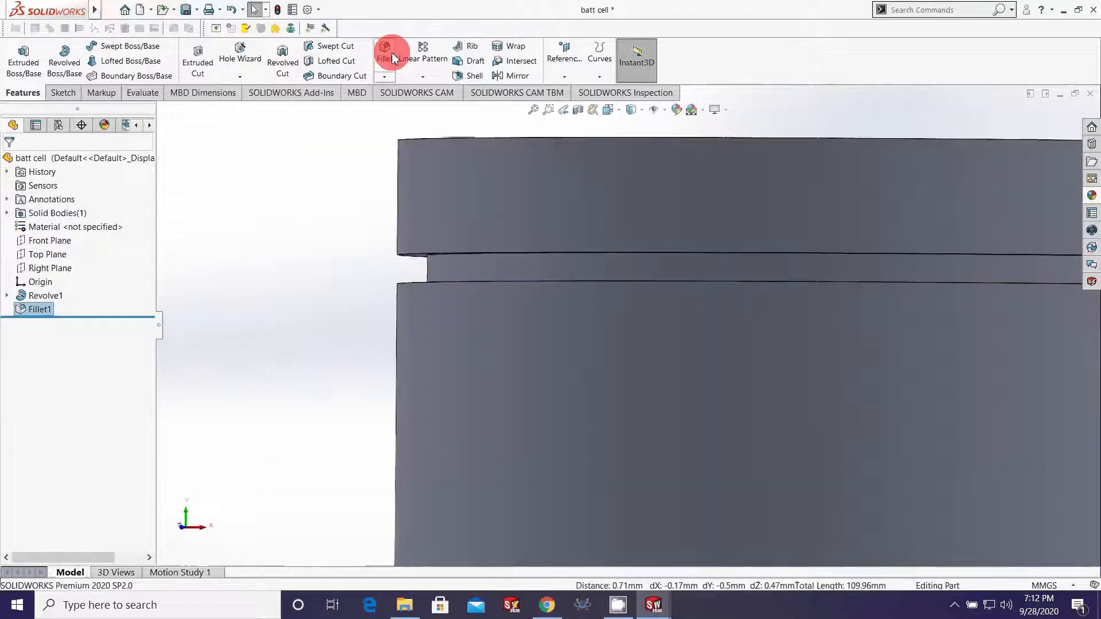
pyautogui.click(473, 283)
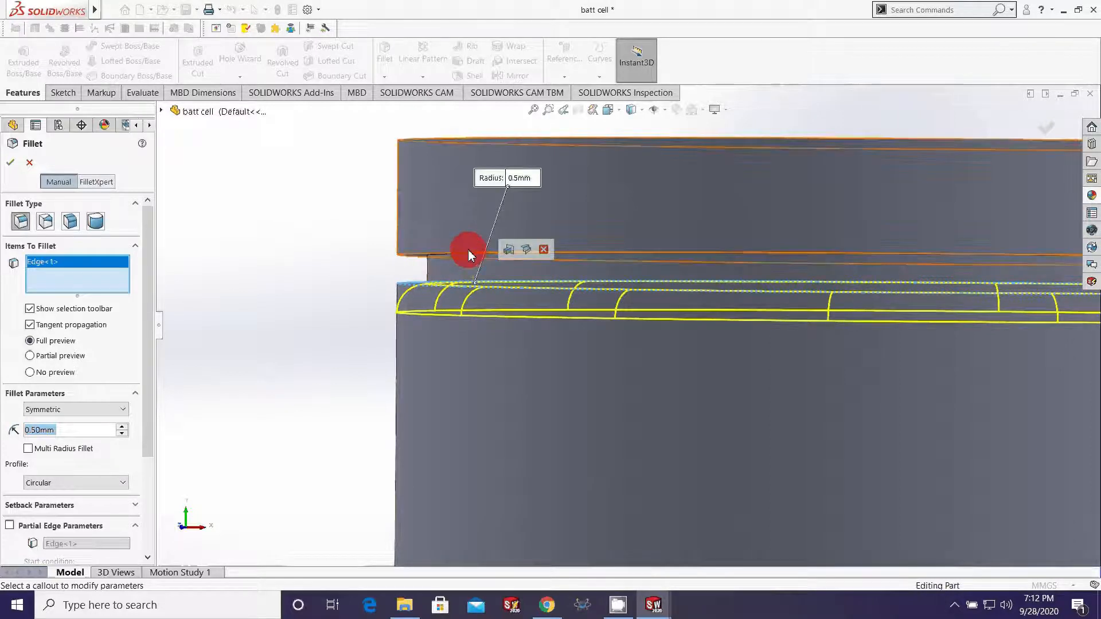
pyautogui.click(468, 252)
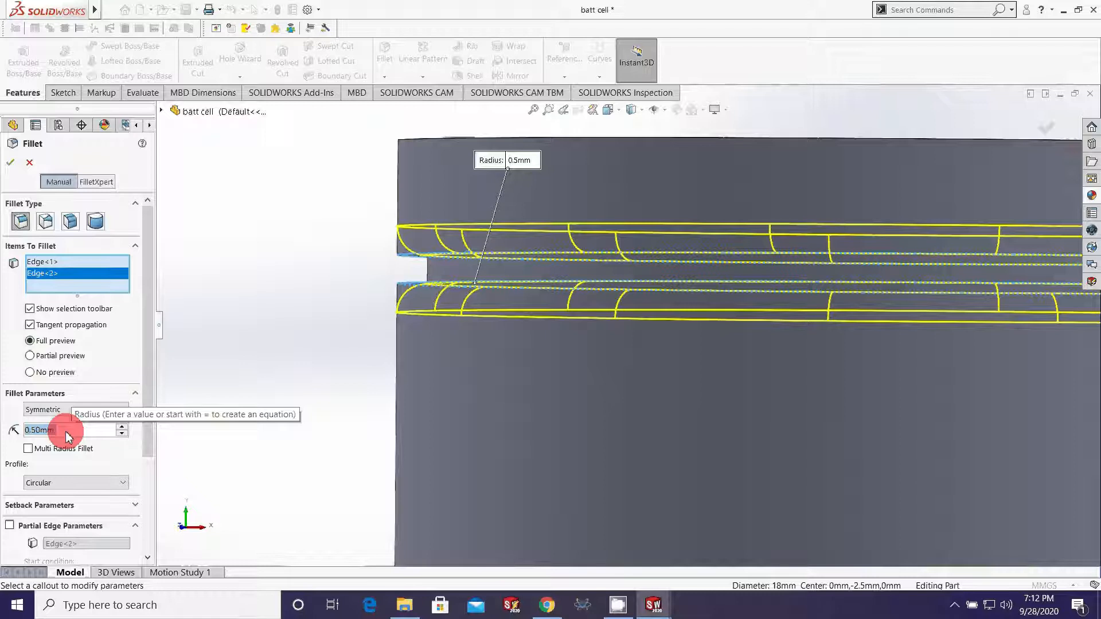
pyautogui.write('.25')
pyautogui.press('Return')
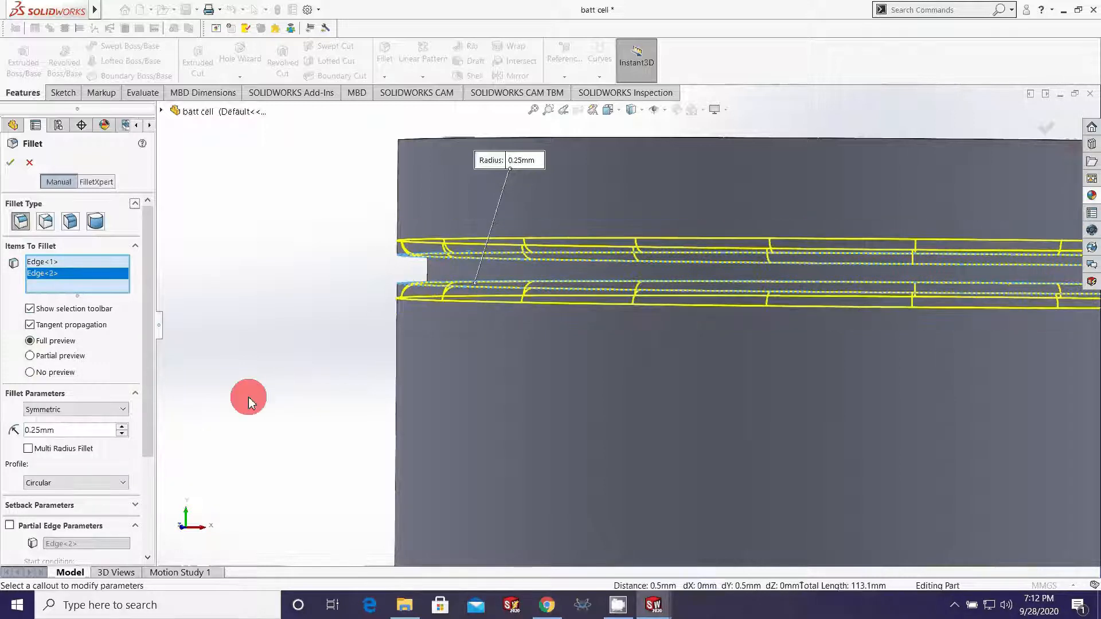
pyautogui.click(11, 166)
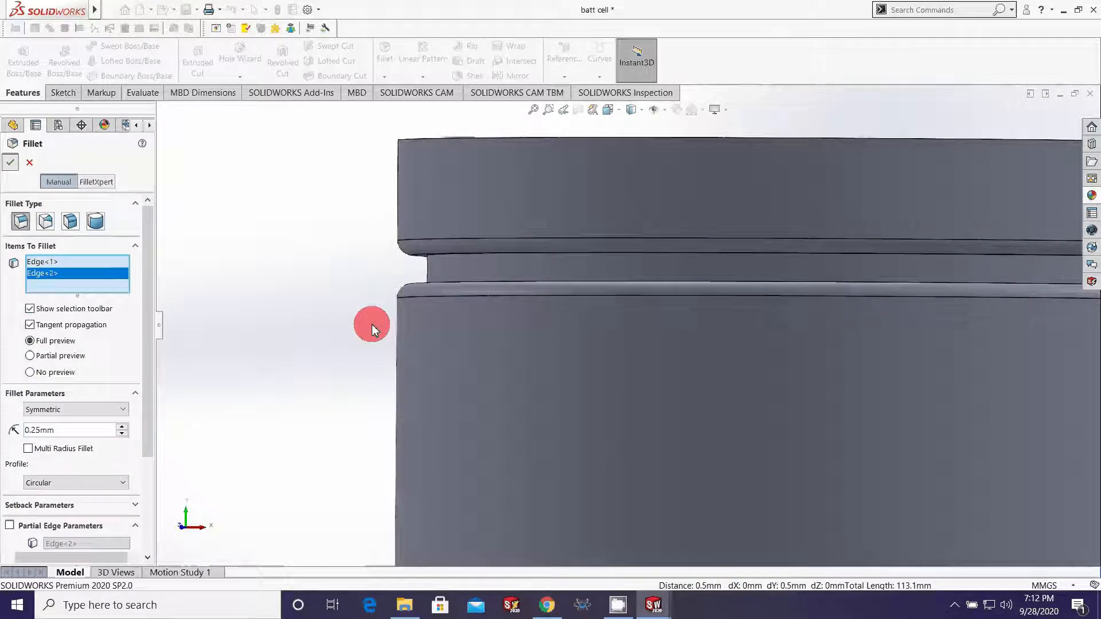
# - Examine the filleted notch edges around the upper end of the cylinder
pyautogui.scroll(5, 492, 327)
pyautogui.moveTo(674, 349); pyautogui.dragTo(665, 298, button='middle')
pyautogui.scroll(-2, 666, 297)
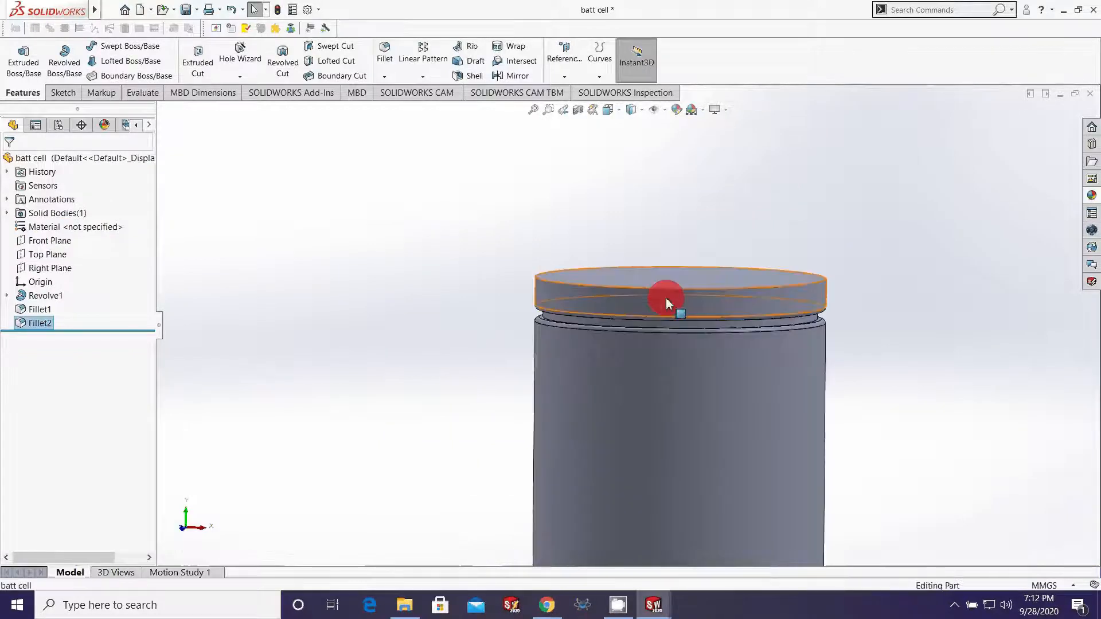
pyautogui.scroll(-5, 666, 298)
pyautogui.moveTo(664, 376)
pyautogui.mouseDown(button='middle')
pyautogui.moveTo(660, 354)
pyautogui.moveTo(656, 363)
pyautogui.mouseUp(button='middle')
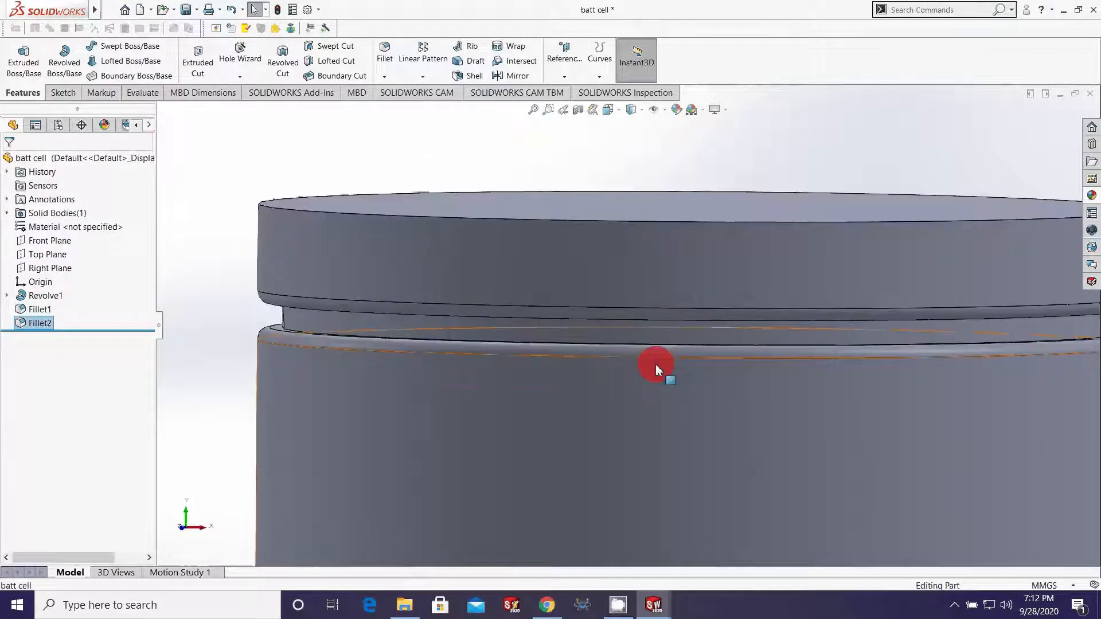
pyautogui.scroll(2, 661, 367)
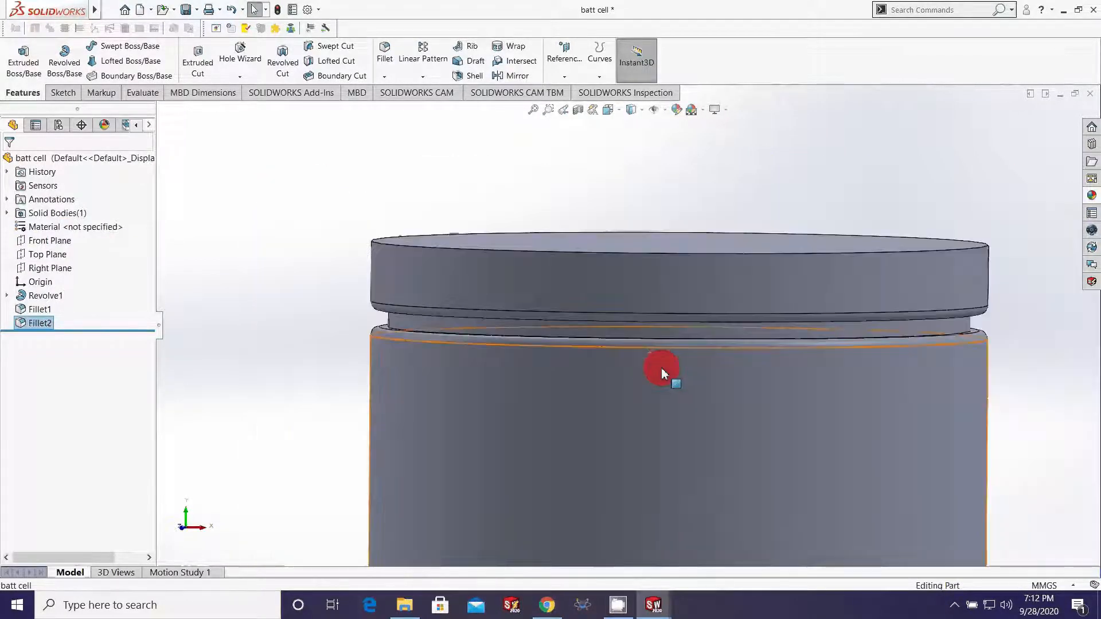
pyautogui.scroll(3, 659, 369)
pyautogui.scroll(2, 648, 370)
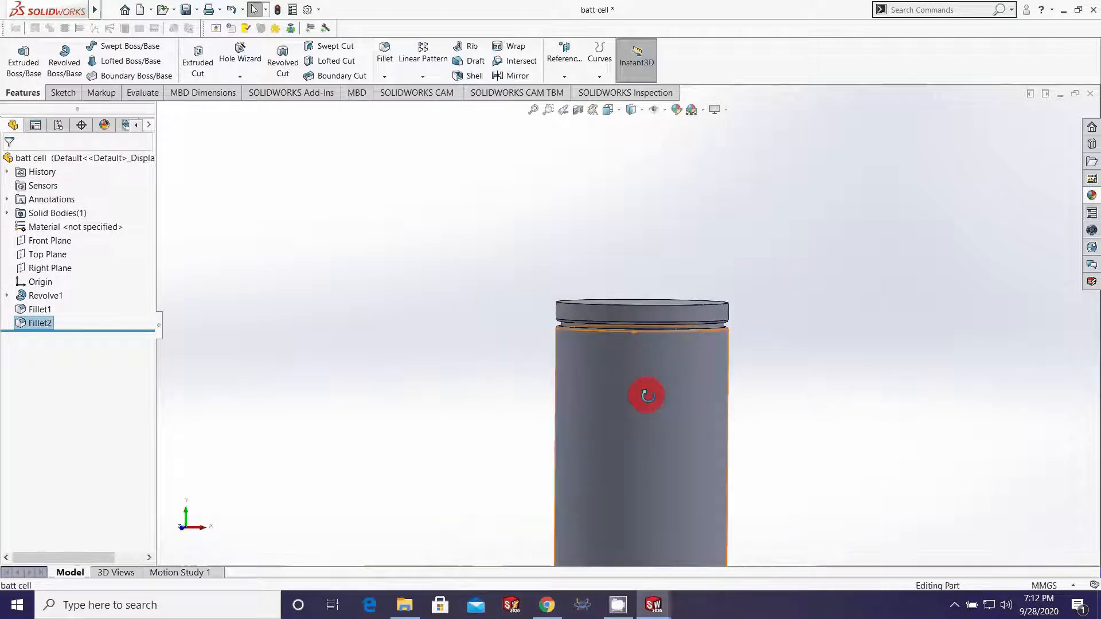
# - Start a sketch on the cylinder's flat top face and draw a circle about 13.3 mm in diameter centred on the origin
pyautogui.moveTo(647, 396); pyautogui.dragTo(648, 328, button='middle')
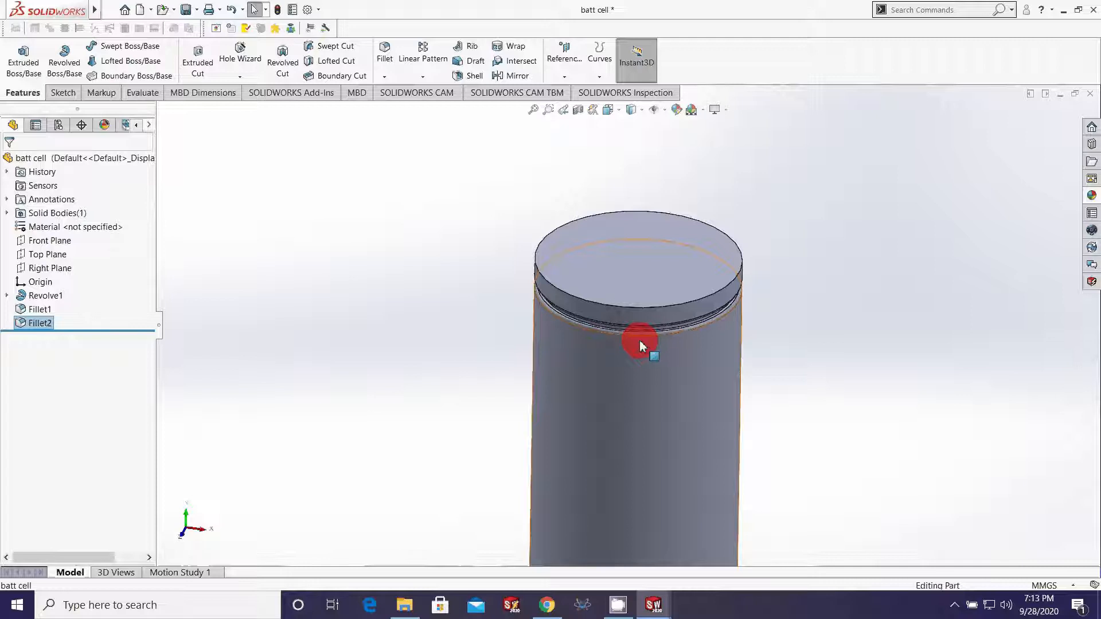
pyautogui.scroll(2, 638, 339)
pyautogui.moveTo(639, 340); pyautogui.dragTo(631, 279, button='middle')
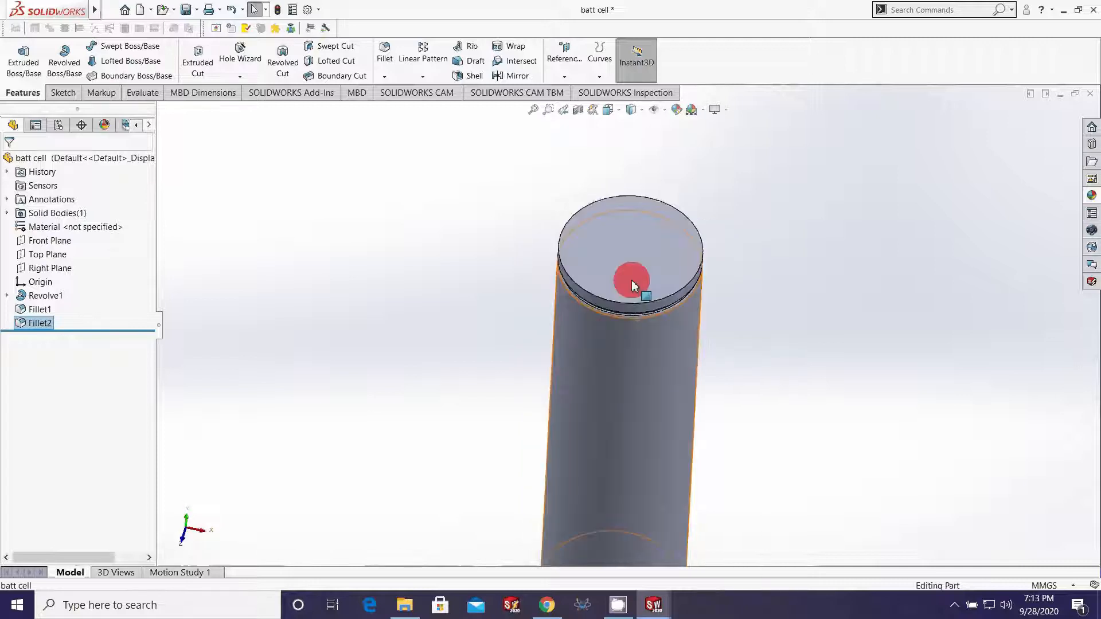
pyautogui.rightClick(631, 280)
pyautogui.click(711, 261)
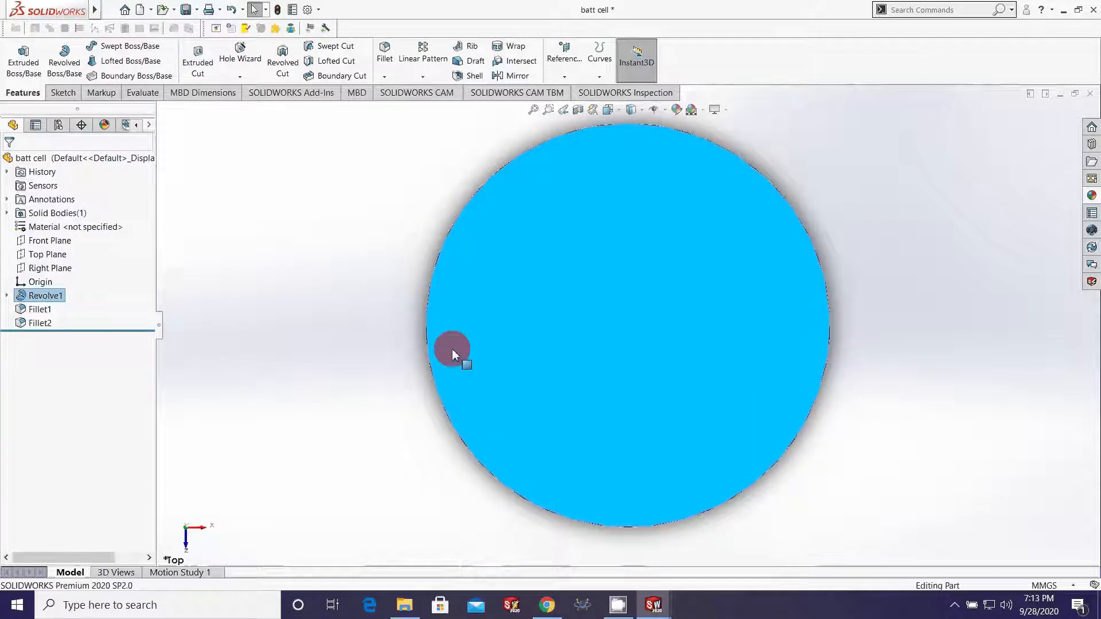
pyautogui.rightClick(611, 321)
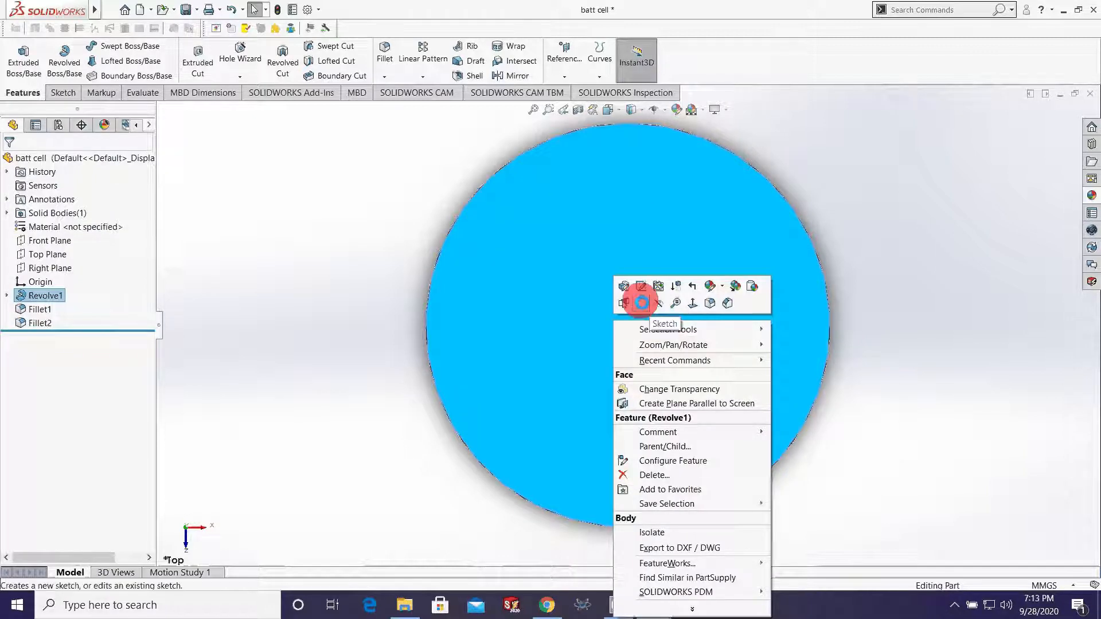
pyautogui.click(642, 291)
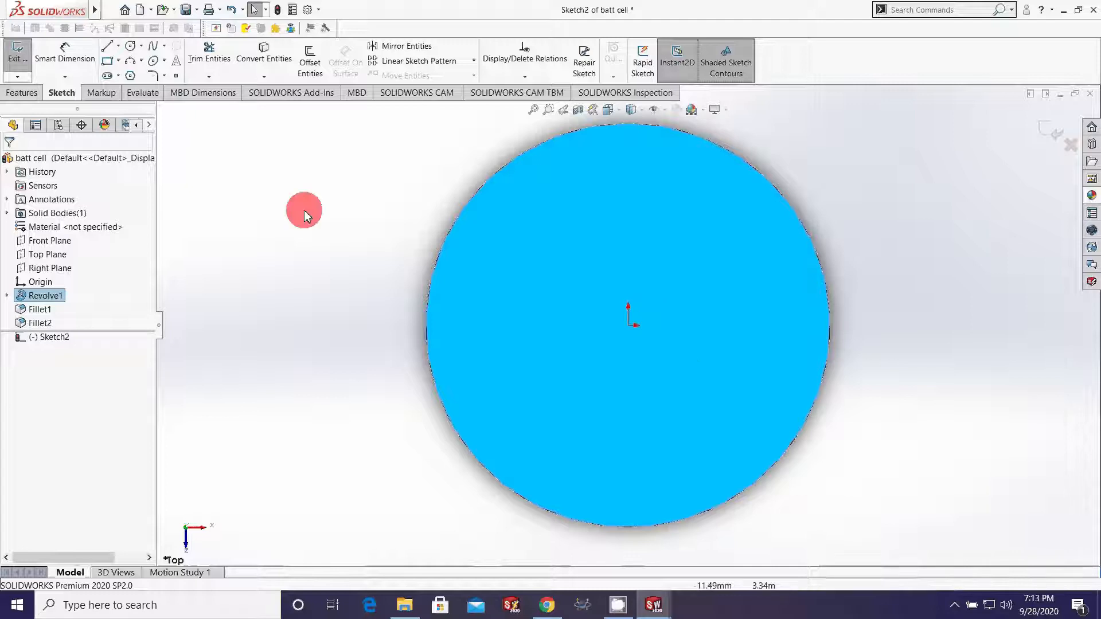
pyautogui.click(131, 46)
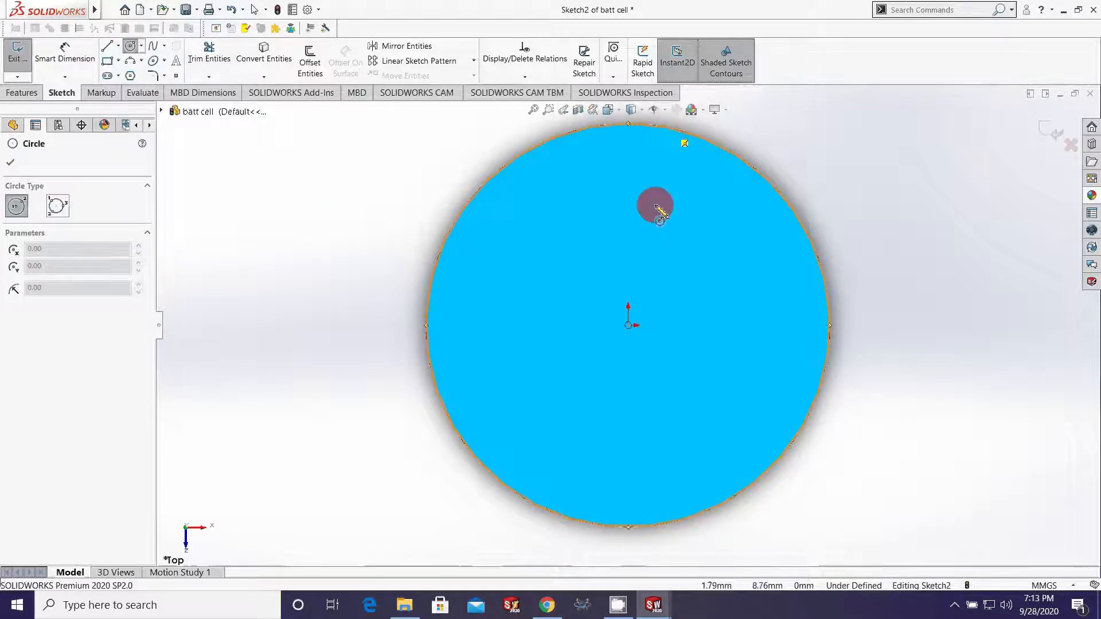
pyautogui.click(628, 325)
pyautogui.click(533, 233)
# - Dimension the circle on the top face to a 13 mm diameter and end dimensioning
pyautogui.click(65, 55)
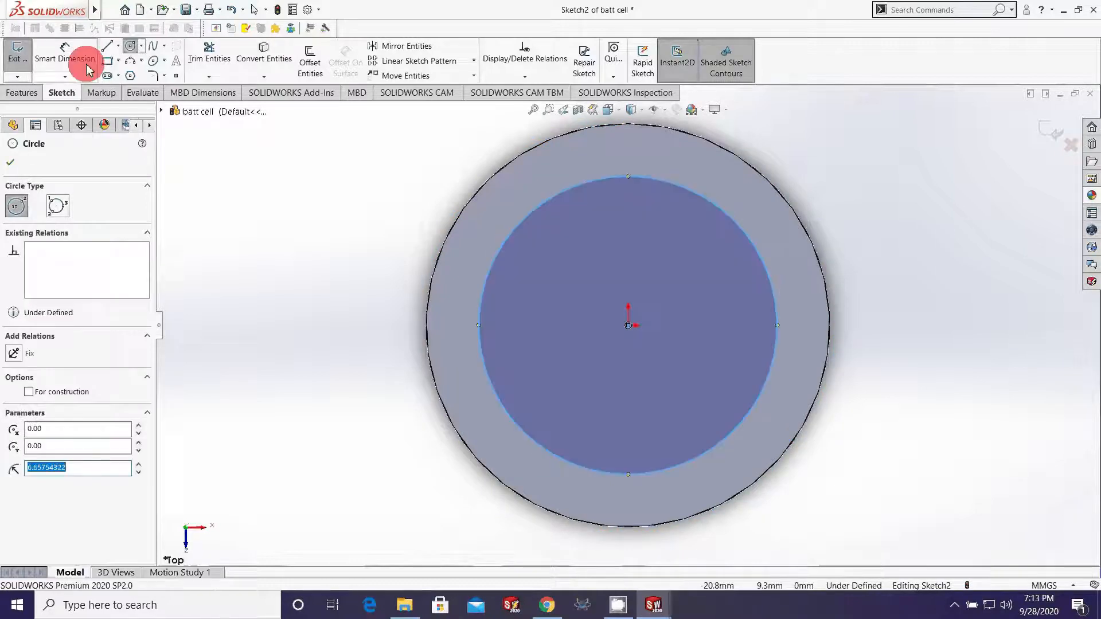
pyautogui.click(491, 267)
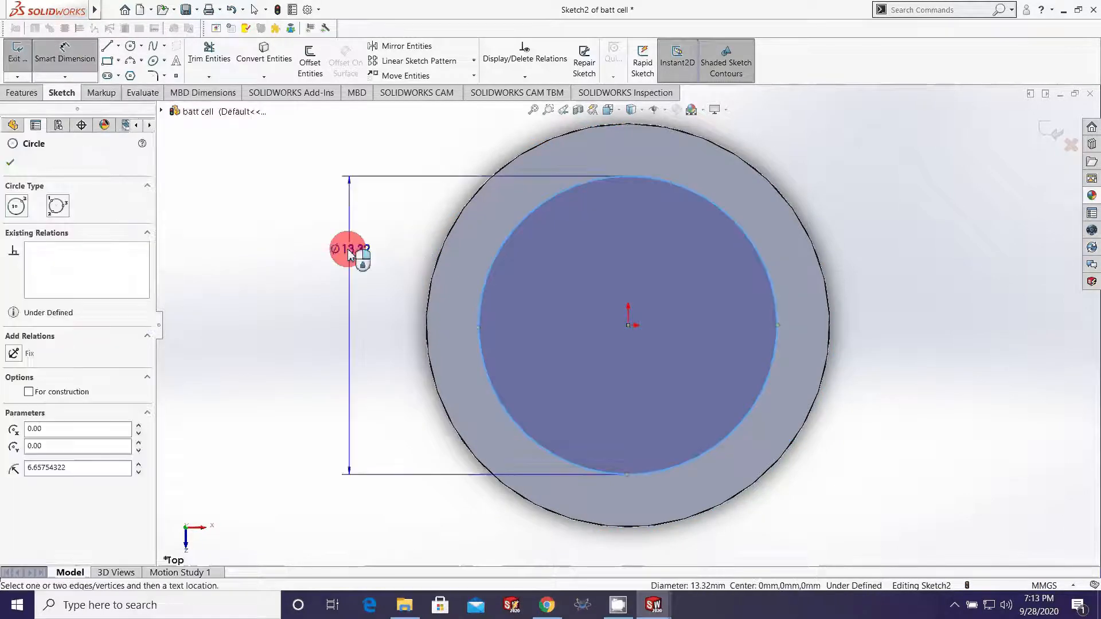
pyautogui.click(340, 252)
pyautogui.write('13')
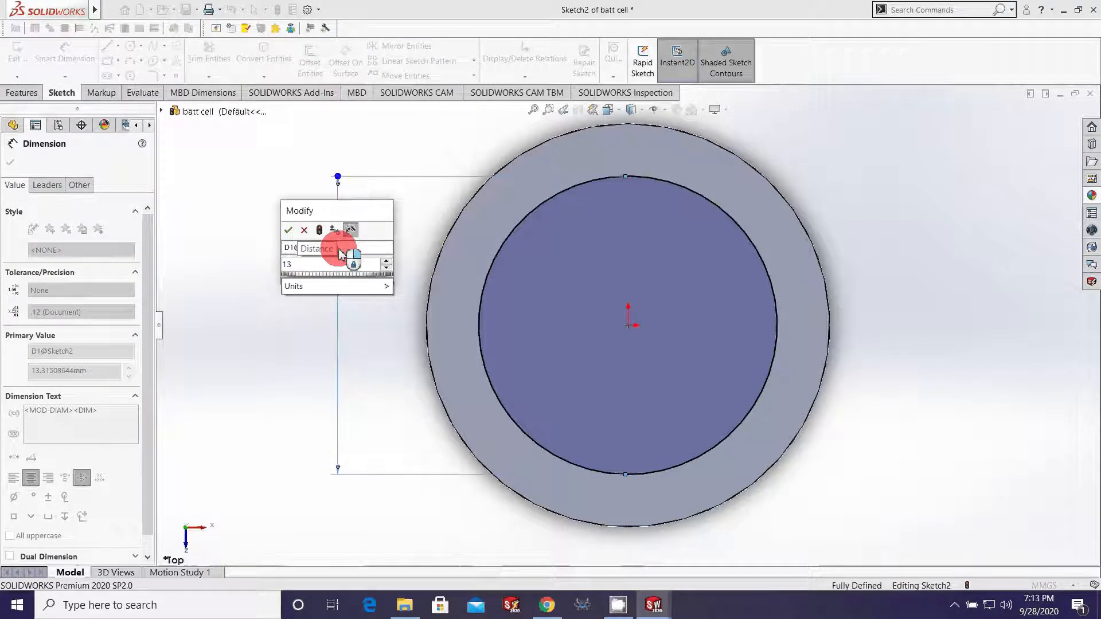
pyautogui.press('Return')
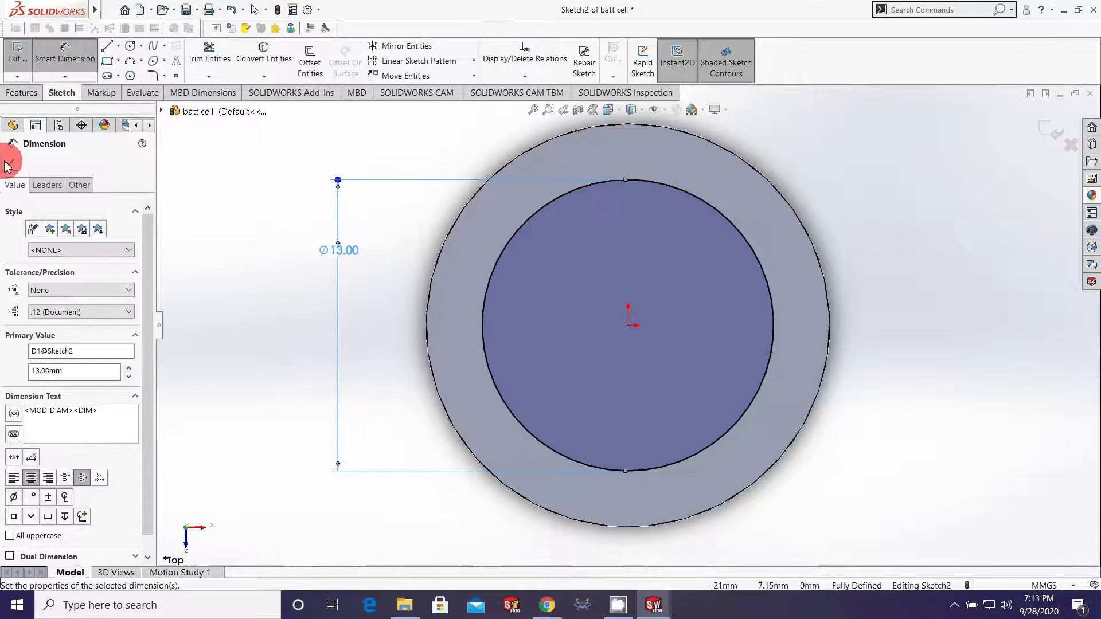
pyautogui.click(8, 165)
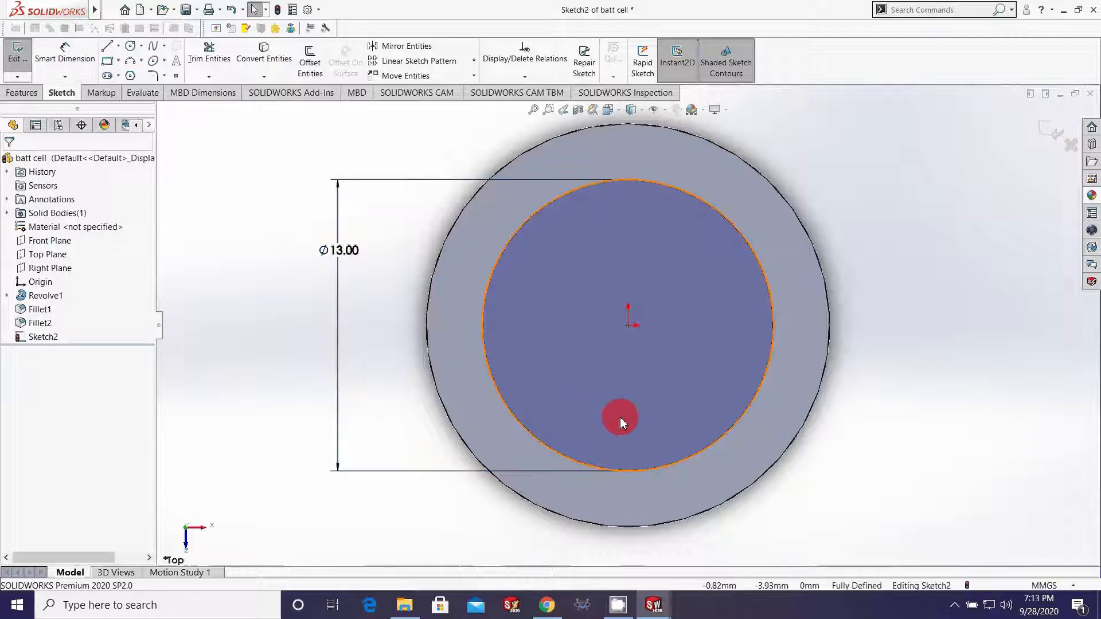
# - Cut the 13 mm circle 2 mm deep into the cylinder's top with a blind Extruded Cut
pyautogui.scroll(3, 635, 423)
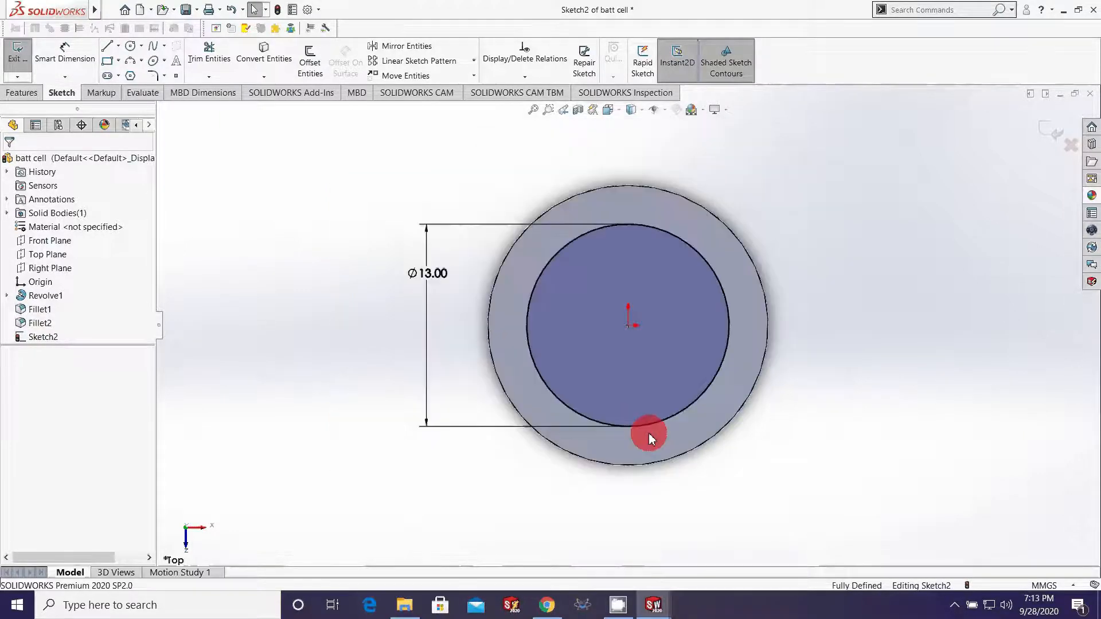
pyautogui.moveTo(651, 438)
pyautogui.mouseDown(button='middle')
pyautogui.moveTo(659, 349)
pyautogui.moveTo(659, 384)
pyautogui.mouseUp(button='middle')
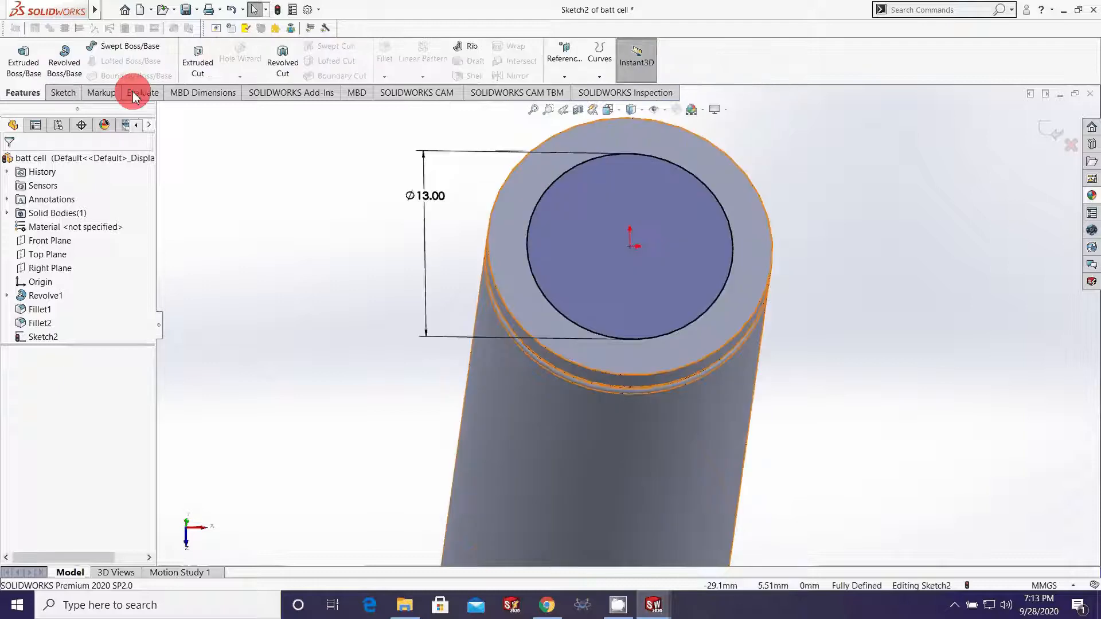
pyautogui.click(197, 54)
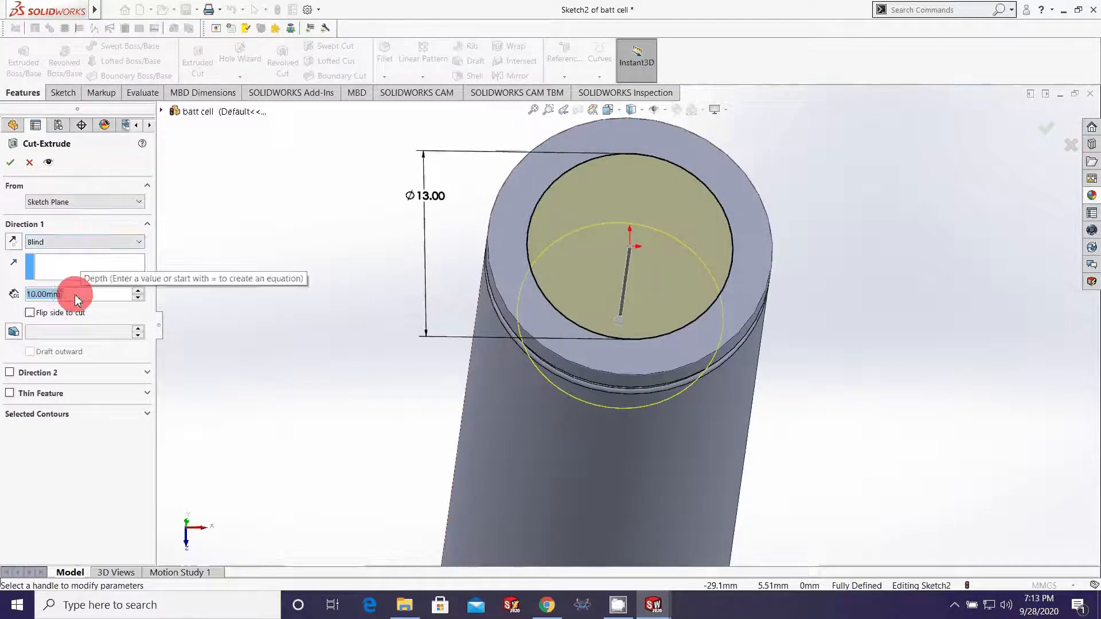
pyautogui.write('2')
pyautogui.press('Return')
pyautogui.click(10, 163)
# - Fillet the ring-shaped top face around the recess with a 0.25 mm radius, rounding its inner and outer edges
pyautogui.scroll(2, 663, 324)
pyautogui.moveTo(703, 334); pyautogui.dragTo(681, 282, button='middle')
pyautogui.scroll(3, 677, 284)
pyautogui.scroll(-5, 559, 225)
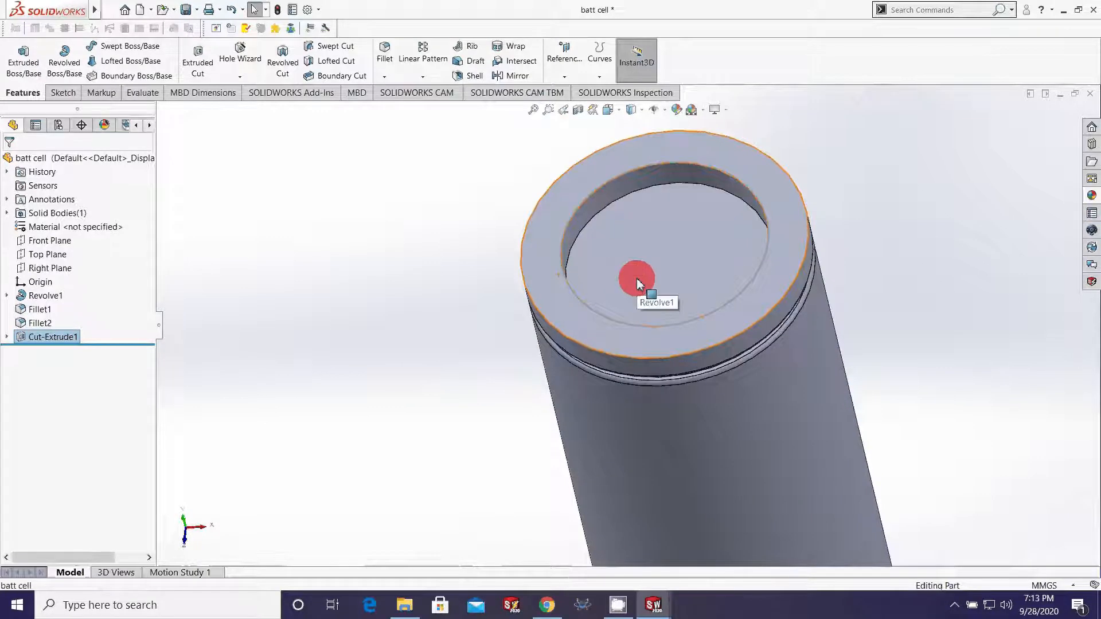
pyautogui.click(645, 298)
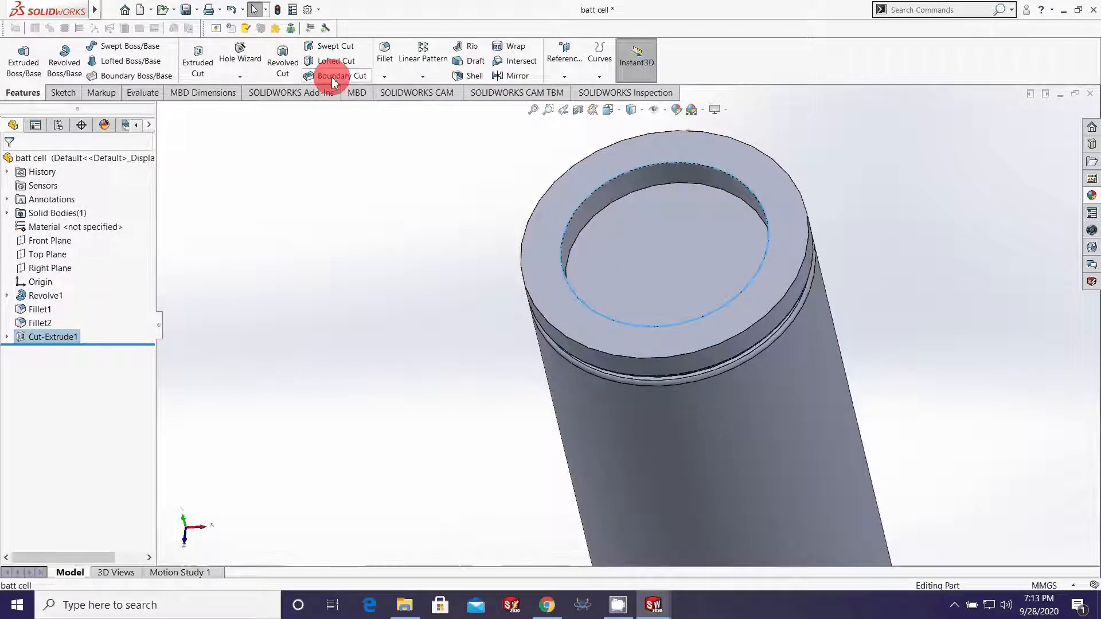
pyautogui.click(384, 54)
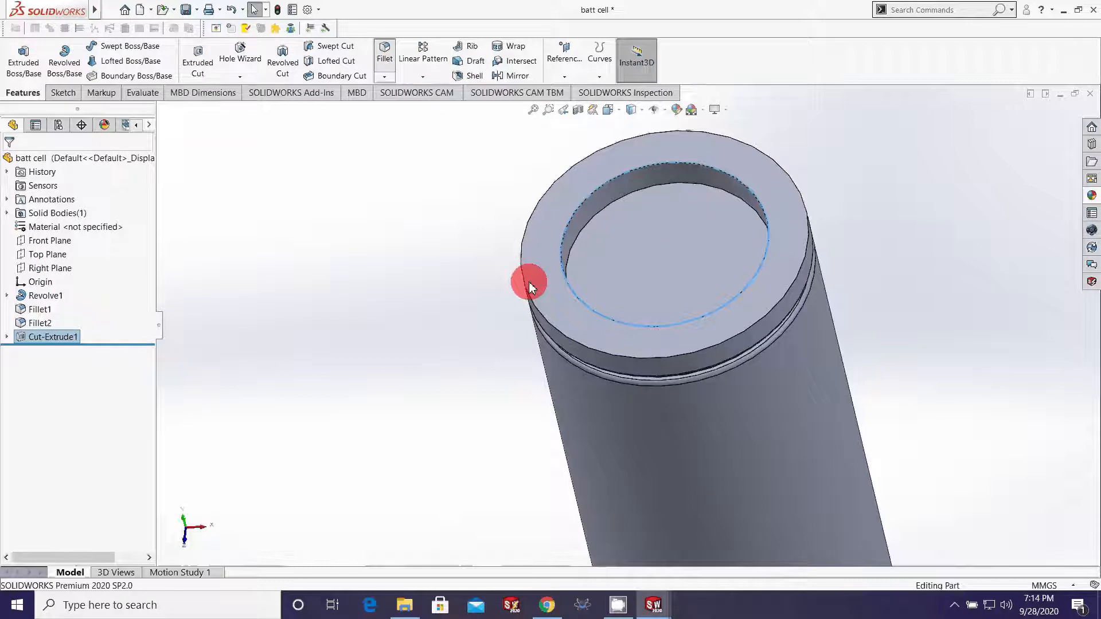
pyautogui.click(556, 305)
pyautogui.click(101, 434)
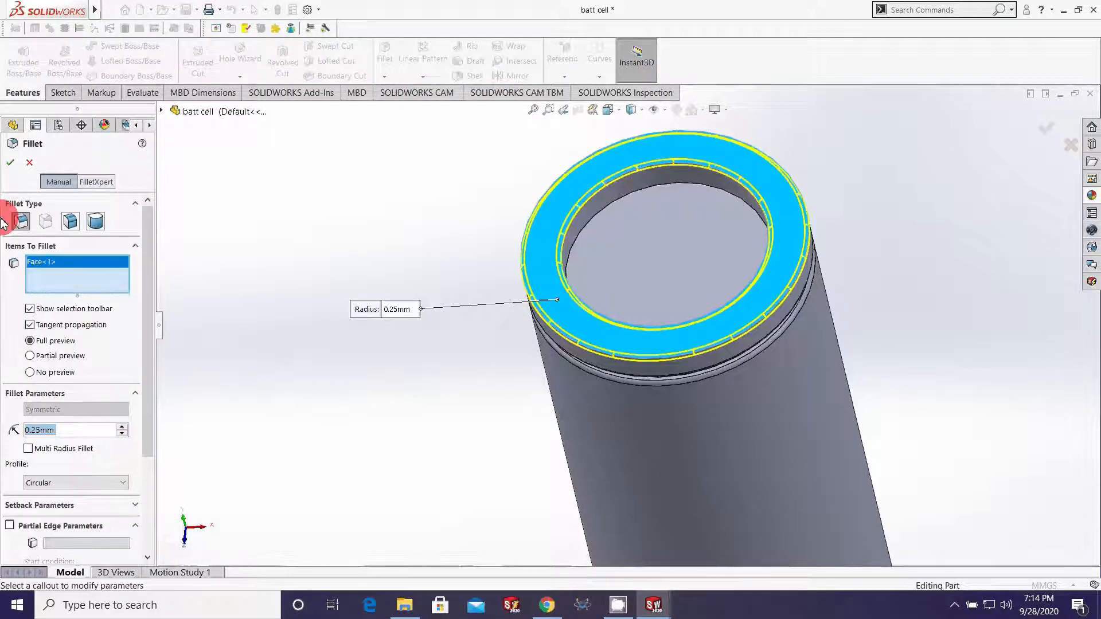
pyautogui.click(10, 162)
# - Start a sketch on the recess floor and draw a circle about 9.2 mm in diameter centred on the origin
pyautogui.scroll(2, 463, 317)
pyautogui.scroll(1, 463, 317)
pyautogui.moveTo(463, 316); pyautogui.dragTo(610, 332, button='middle')
pyautogui.scroll(2, 751, 352)
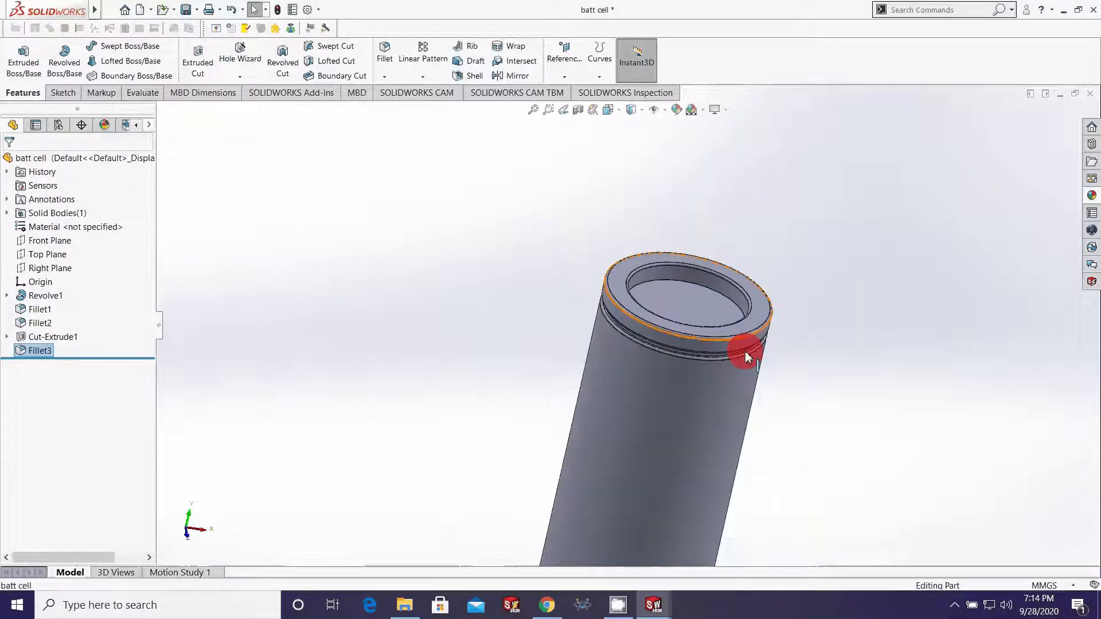
pyautogui.moveTo(735, 356); pyautogui.dragTo(683, 421, button='middle')
pyautogui.rightClick(681, 302)
pyautogui.click(755, 287)
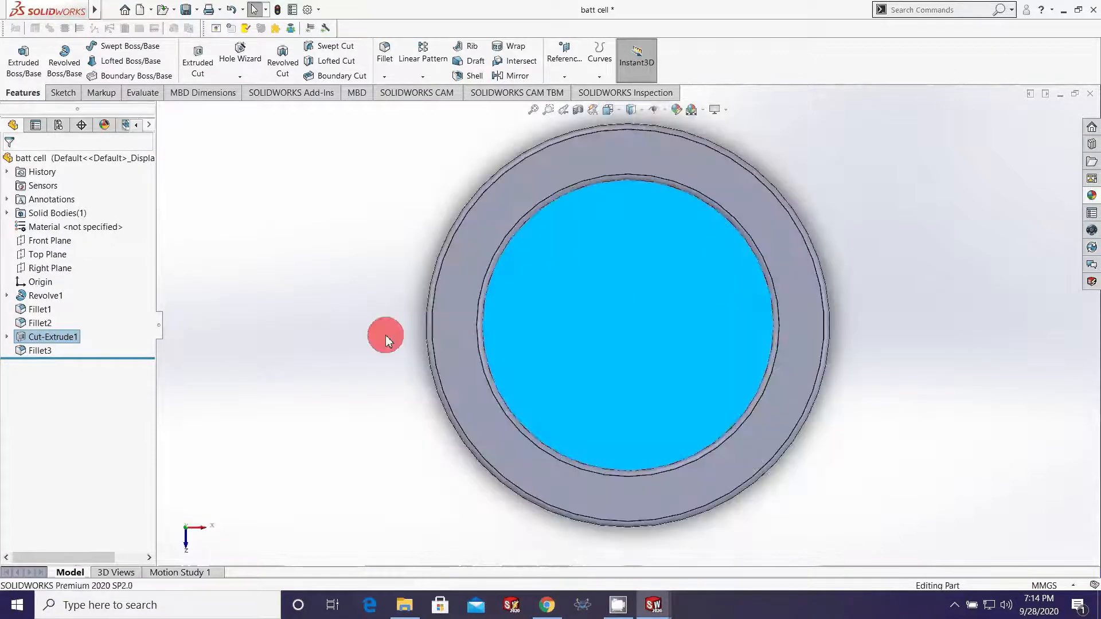
pyautogui.click(385, 335)
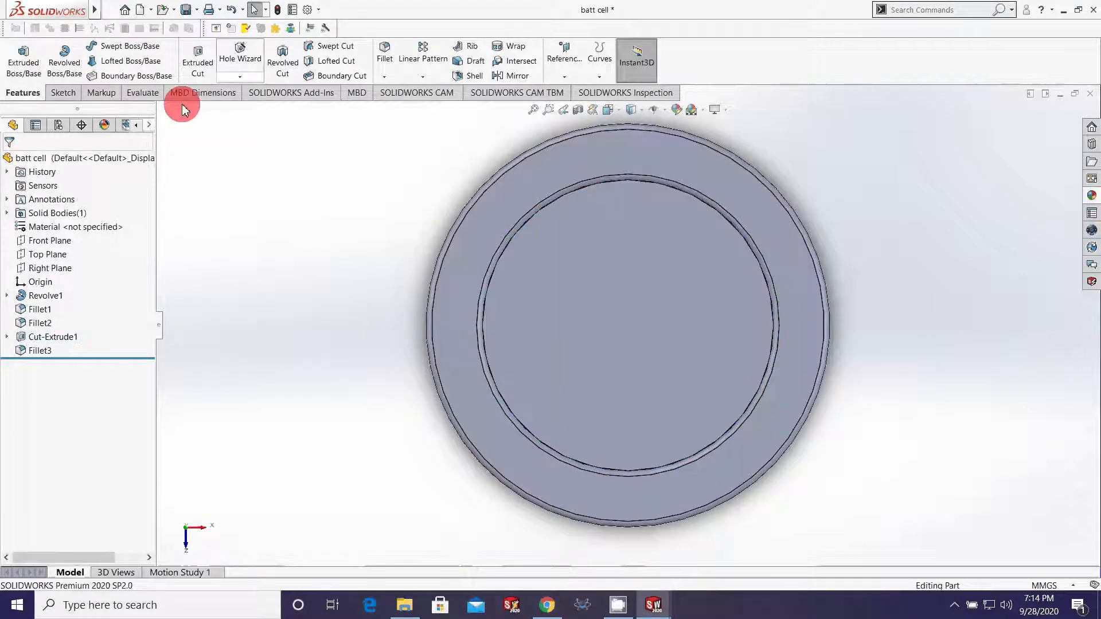
pyautogui.rightClick(581, 277)
pyautogui.click(649, 274)
pyautogui.click(131, 47)
pyautogui.moveTo(619, 327)
pyautogui.mouseDown()
pyautogui.moveTo(581, 277)
pyautogui.moveTo(549, 259)
pyautogui.mouseUp()
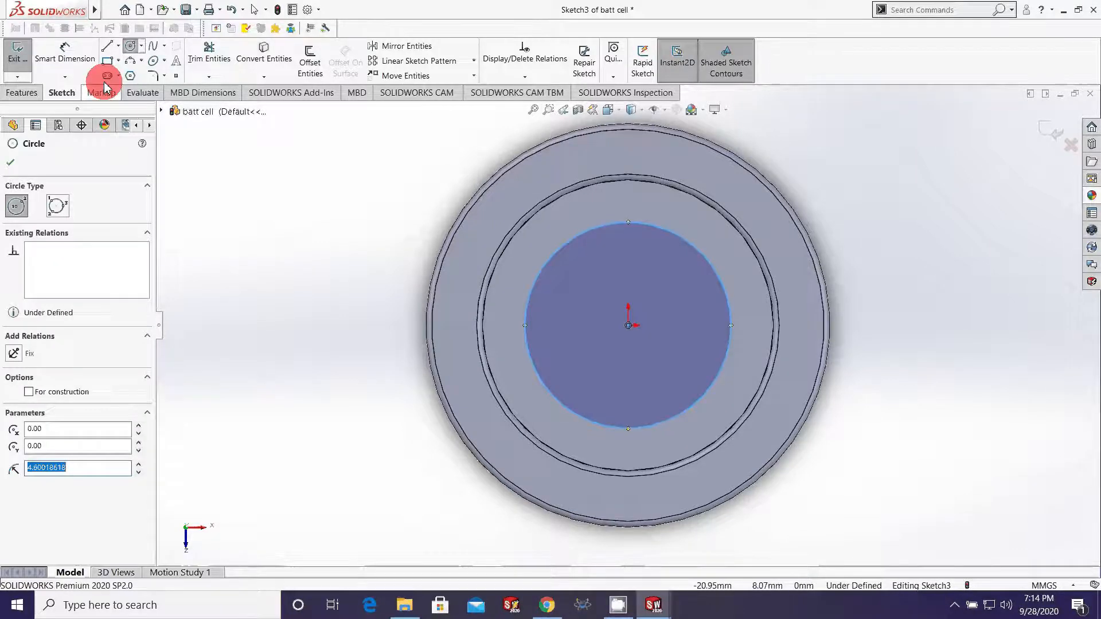
# - Dimension the circle on the recess floor to an 8 mm diameter
pyautogui.click(73, 61)
pyautogui.click(530, 290)
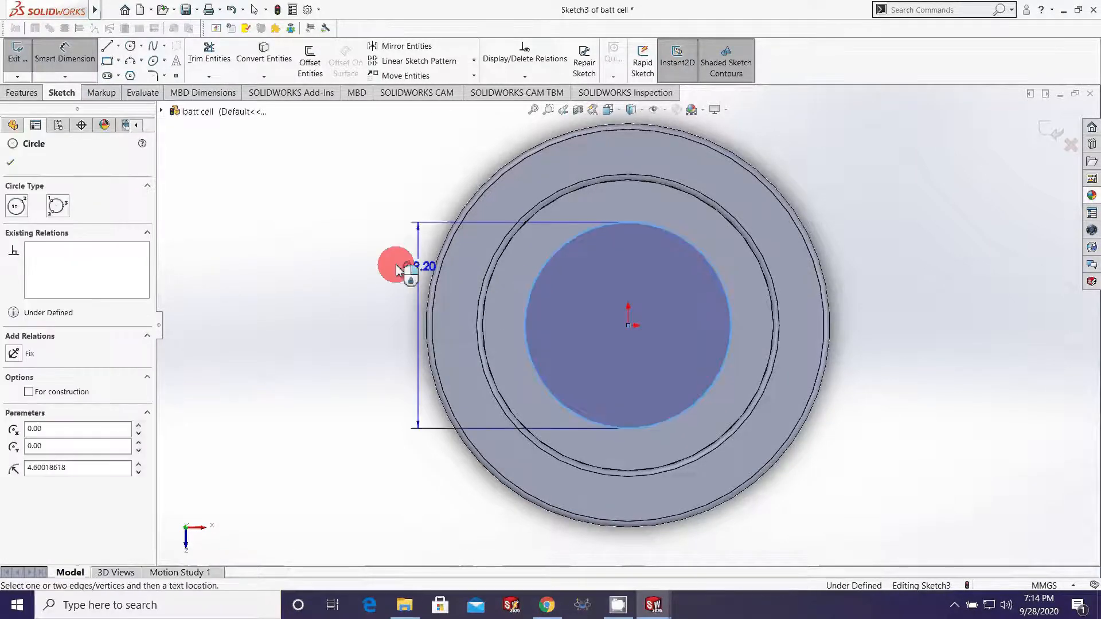
pyautogui.click(331, 262)
pyautogui.write('8')
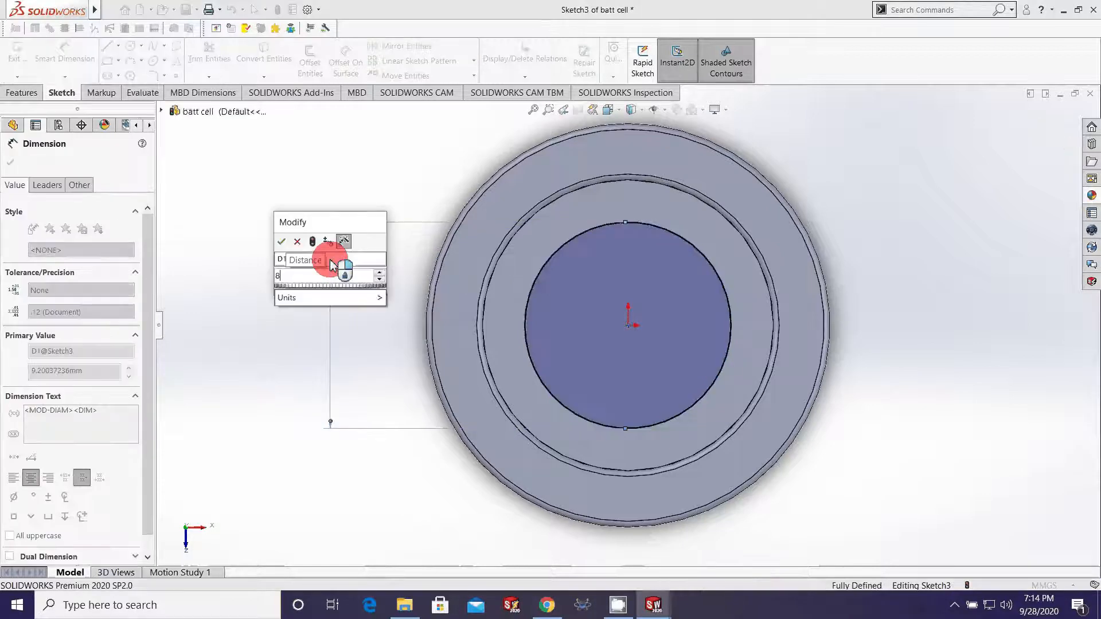
pyautogui.press('Return')
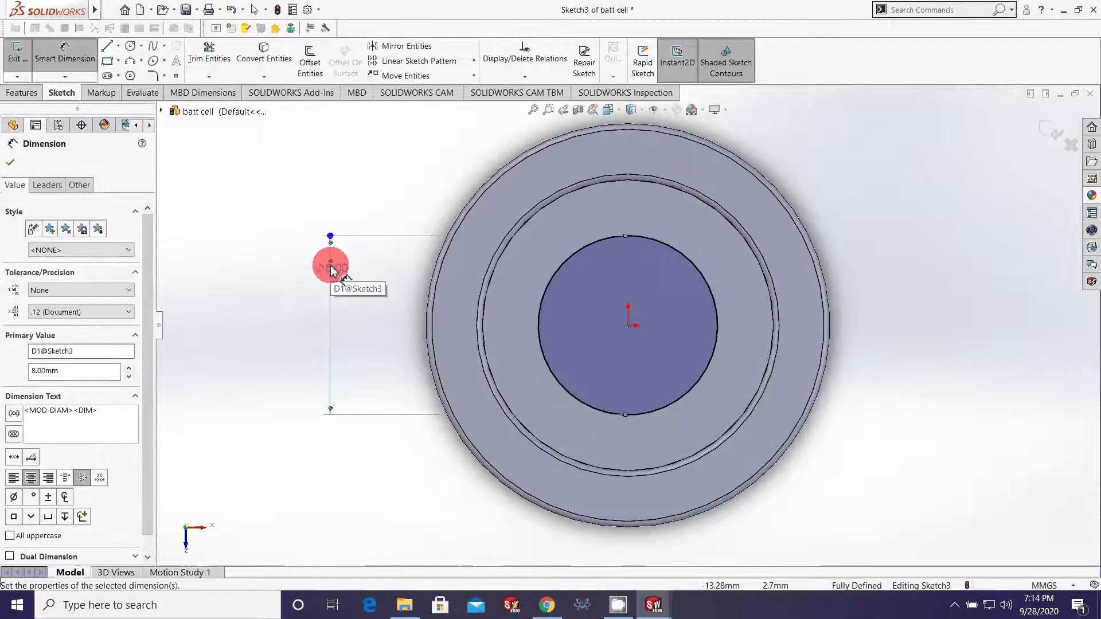
# - Extrude the 8 mm circle into a boss with Up To Surface, ending at the ring-shaped top face around the recess
pyautogui.click(11, 164)
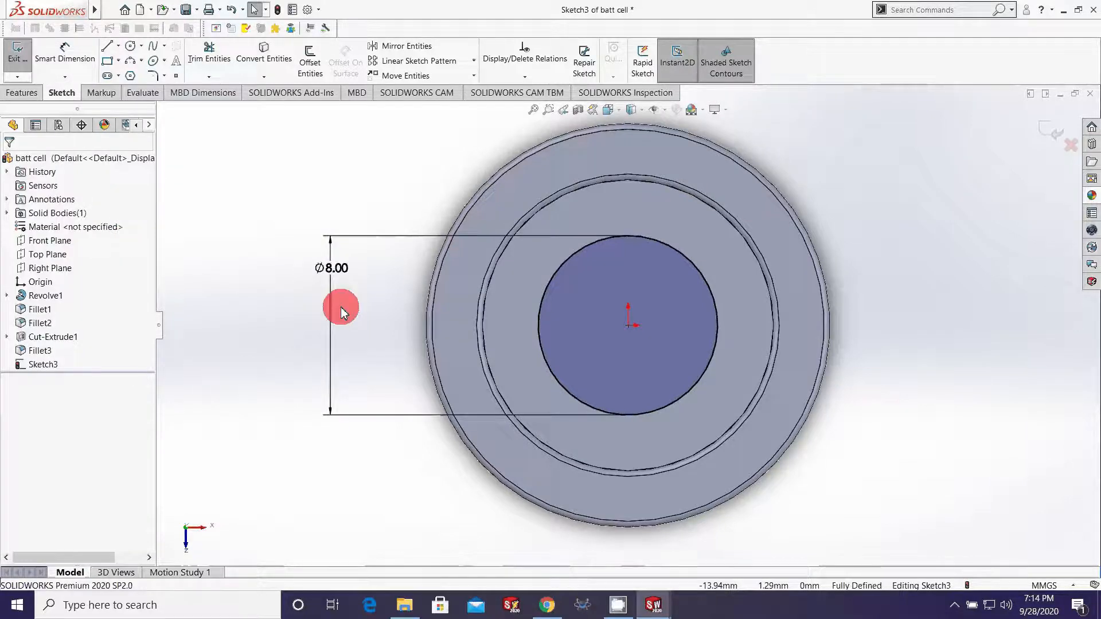
pyautogui.scroll(4, 367, 309)
pyautogui.moveTo(568, 359); pyautogui.dragTo(566, 247, button='middle')
pyautogui.scroll(5, 579, 258)
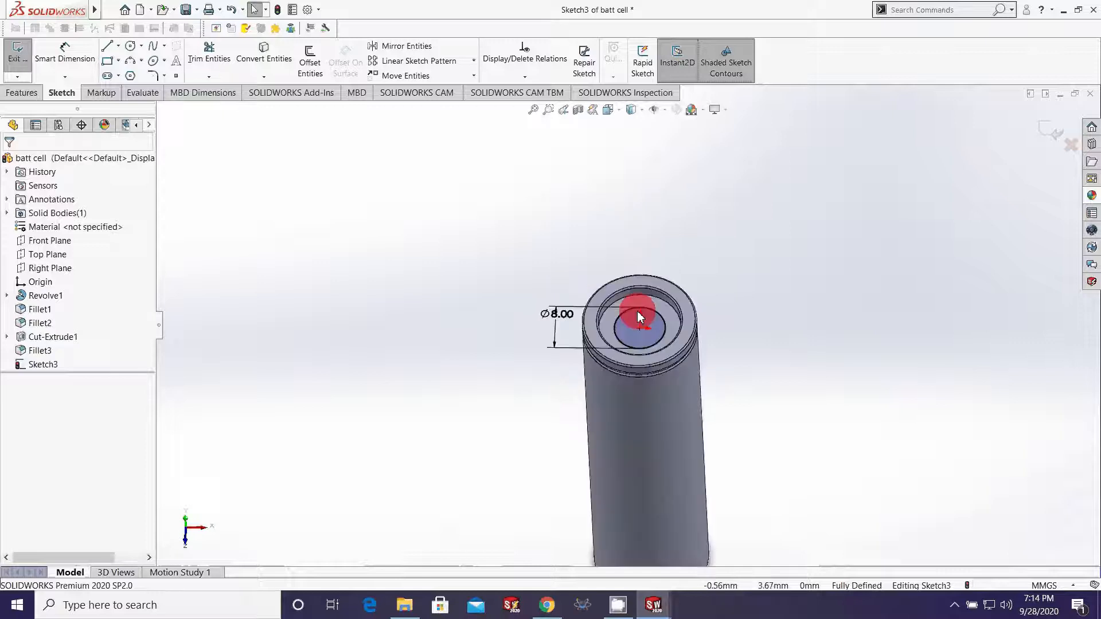
pyautogui.scroll(3, 641, 317)
pyautogui.click(23, 92)
pyautogui.click(23, 64)
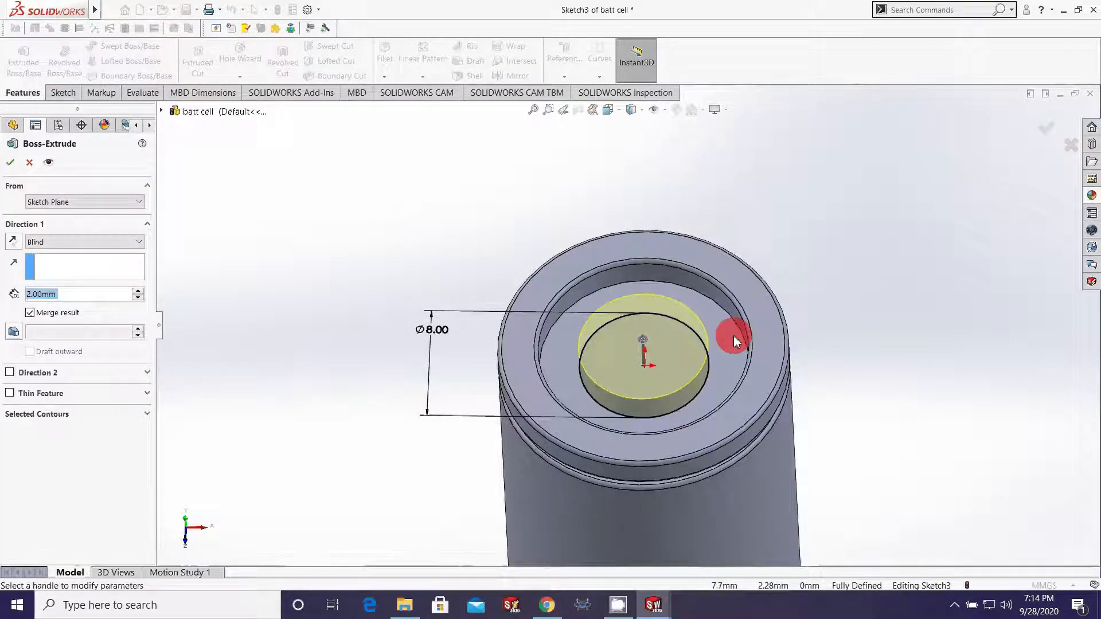
pyautogui.click(139, 244)
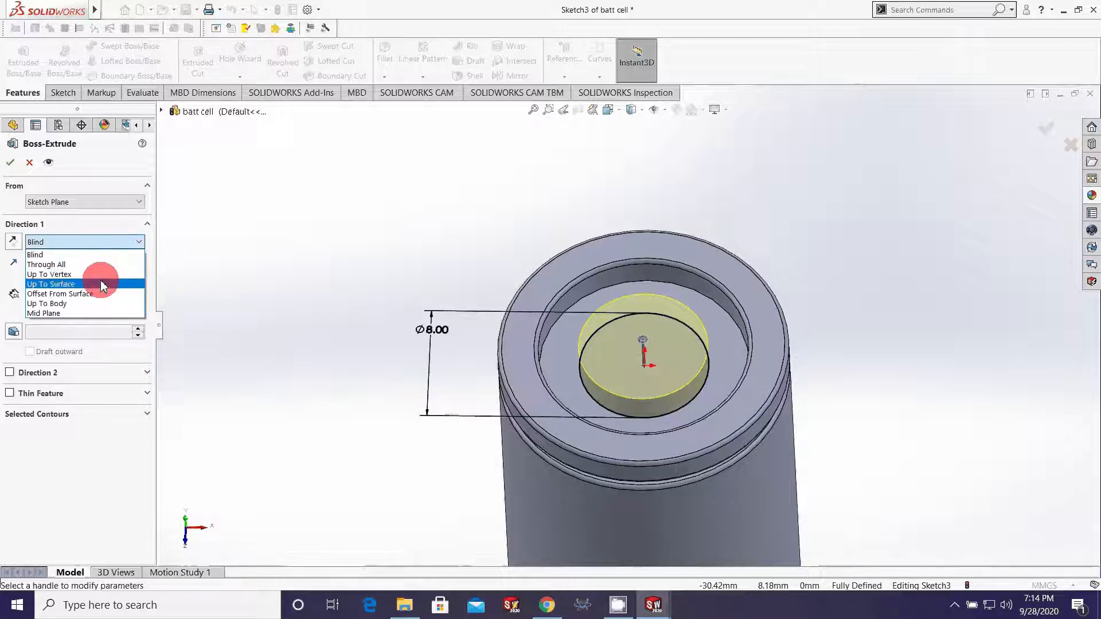
pyautogui.click(101, 285)
pyautogui.click(728, 284)
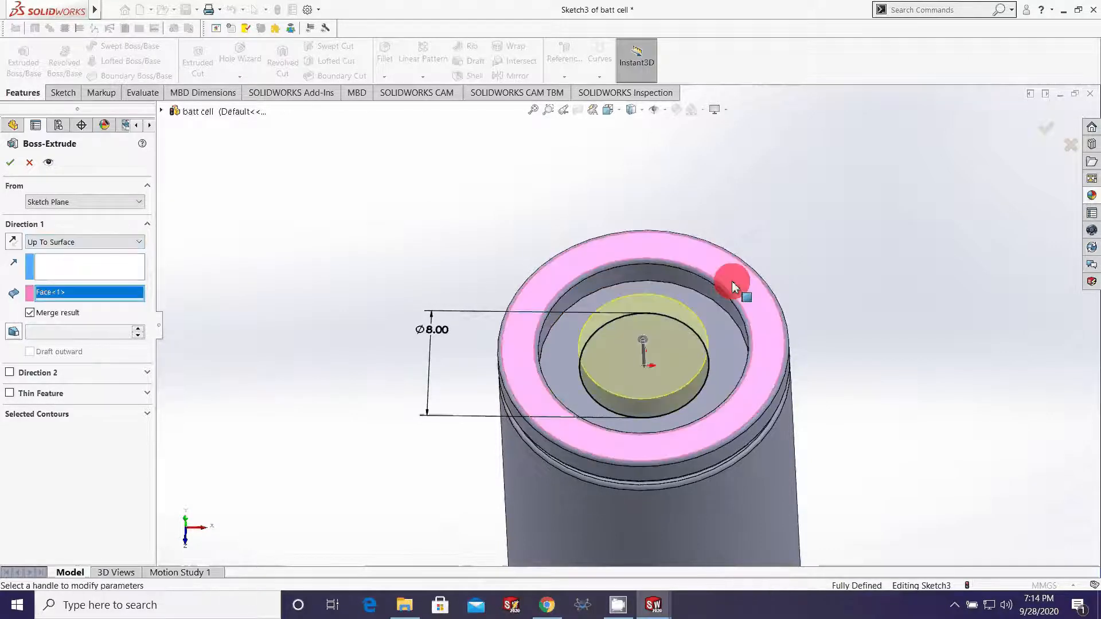
pyautogui.click(10, 162)
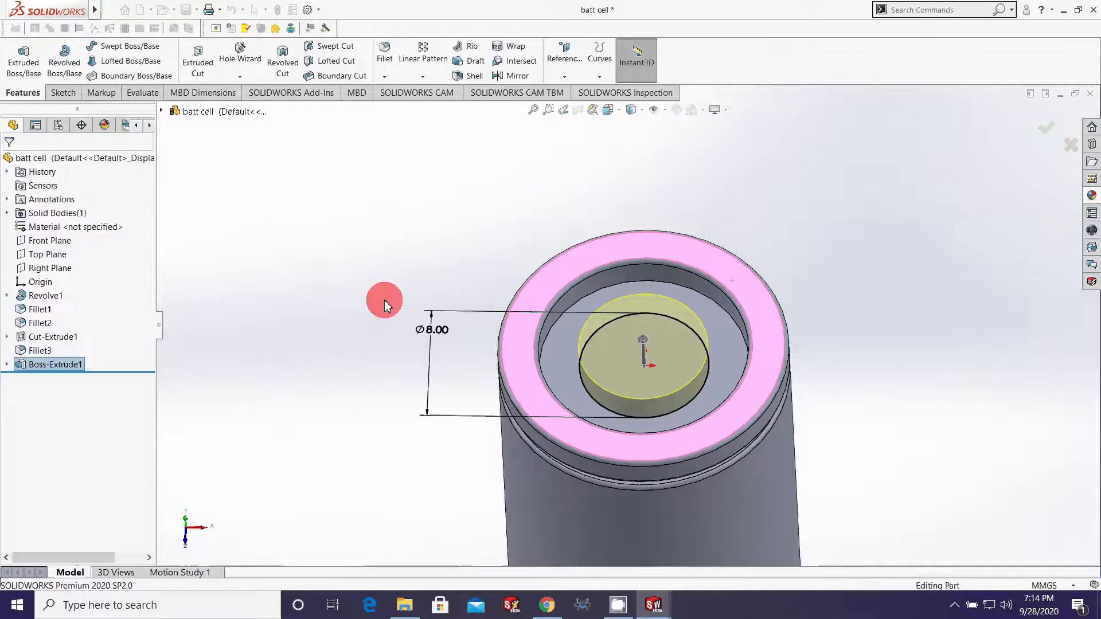
pyautogui.moveTo(501, 377); pyautogui.dragTo(638, 351, button='middle')
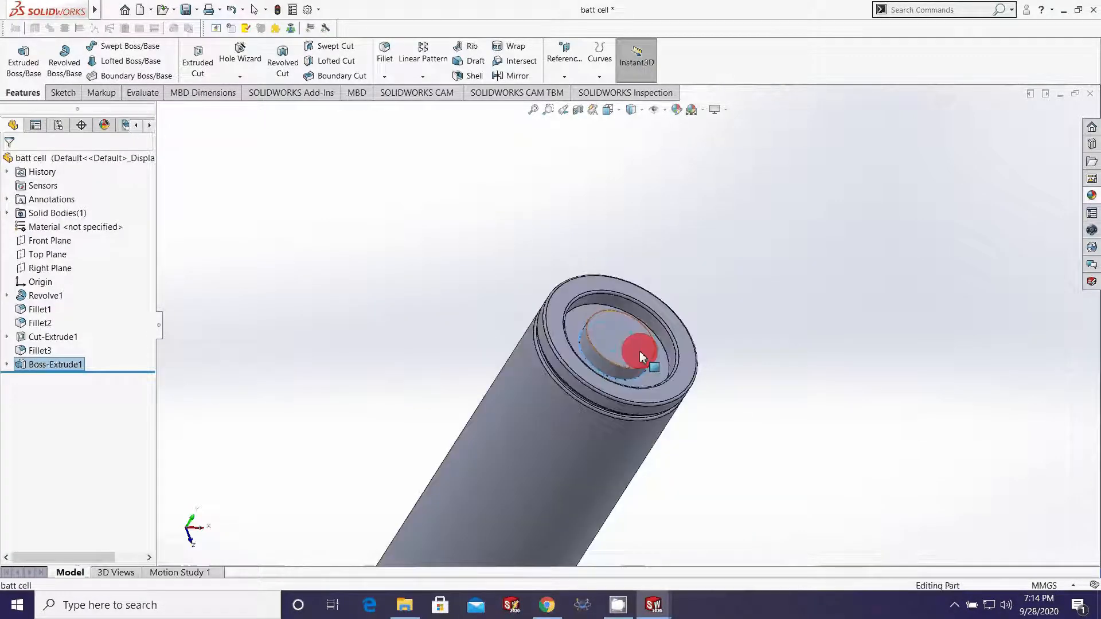
pyautogui.moveTo(625, 414); pyautogui.dragTo(665, 400, button='middle')
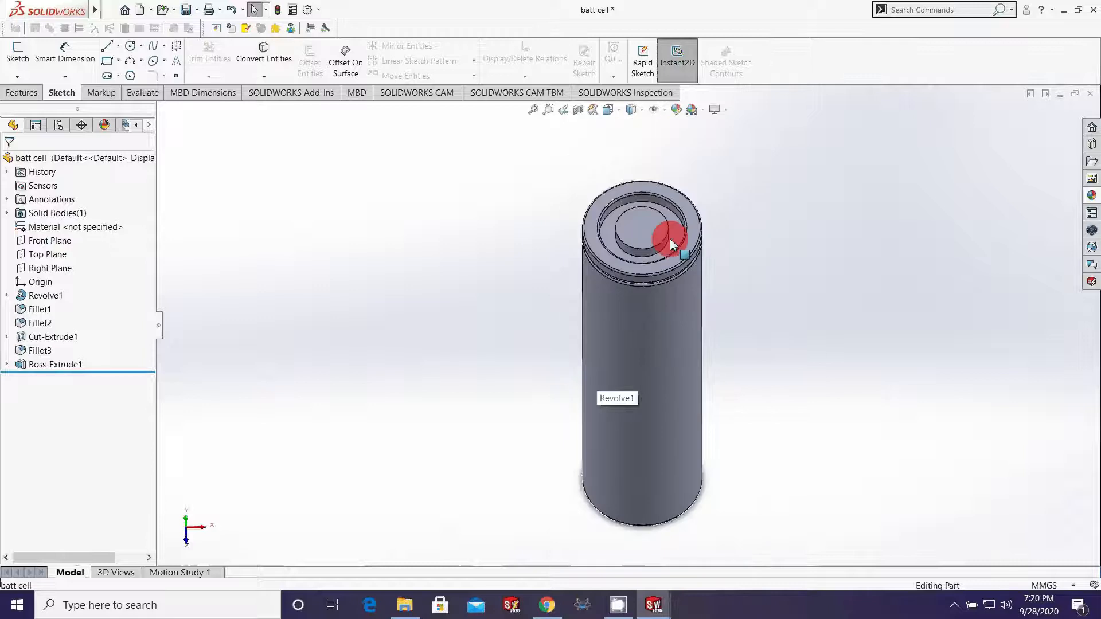
# - Create a reference plane offset 0.5 mm from the terminal's top face, flipping the offset so the plane lies inside the terminal
pyautogui.scroll(-3, 638, 254)
pyautogui.scroll(-2, 638, 254)
pyautogui.click(597, 253)
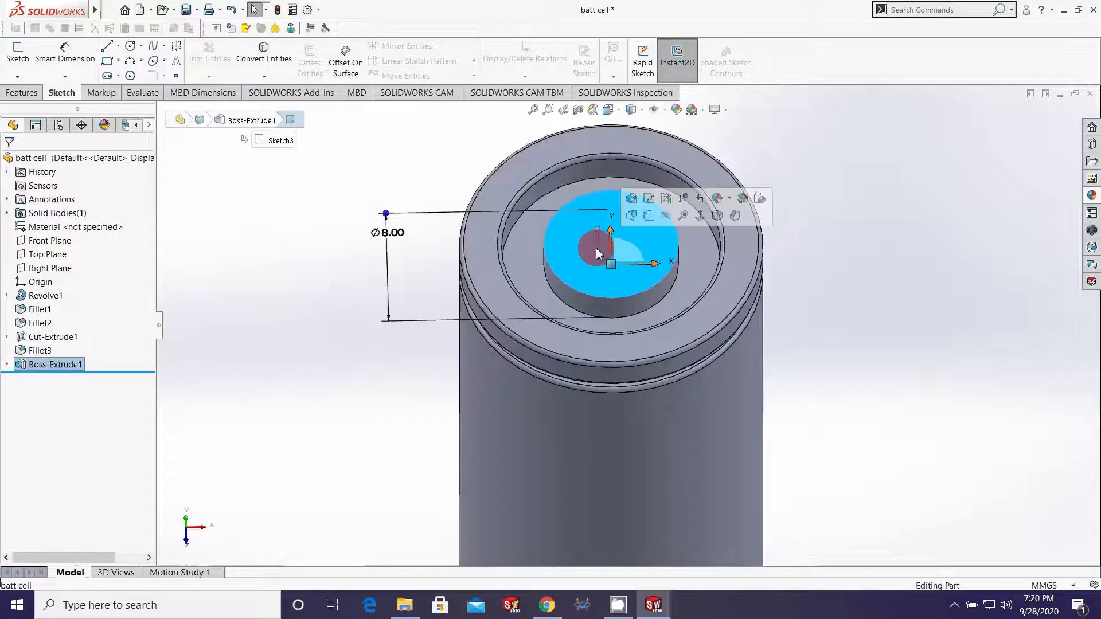
pyautogui.click(21, 93)
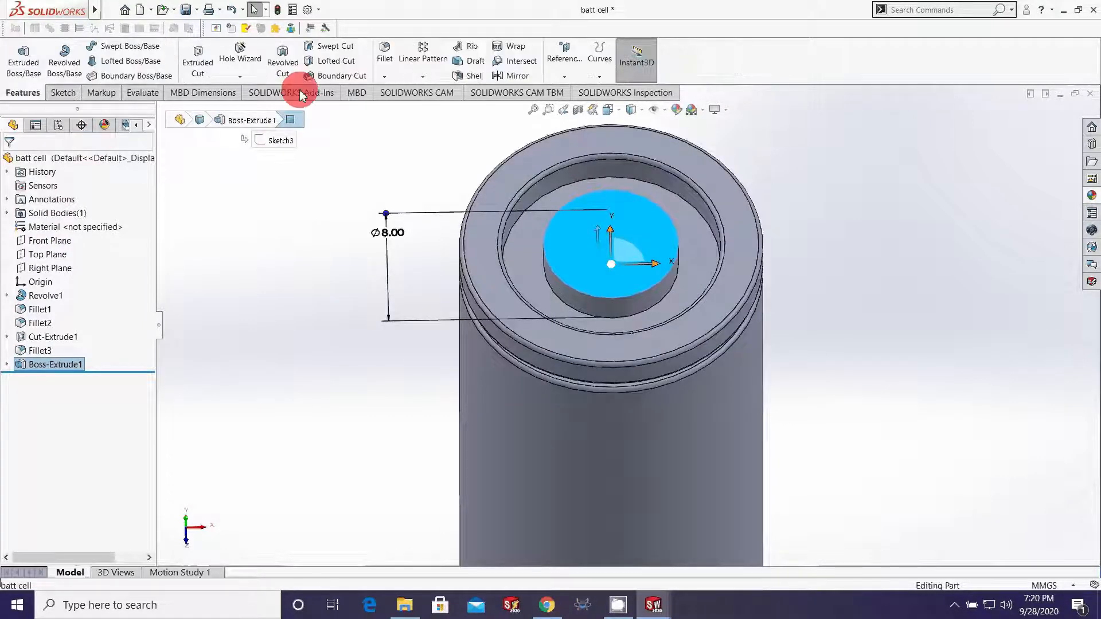
pyautogui.click(565, 57)
pyautogui.click(569, 88)
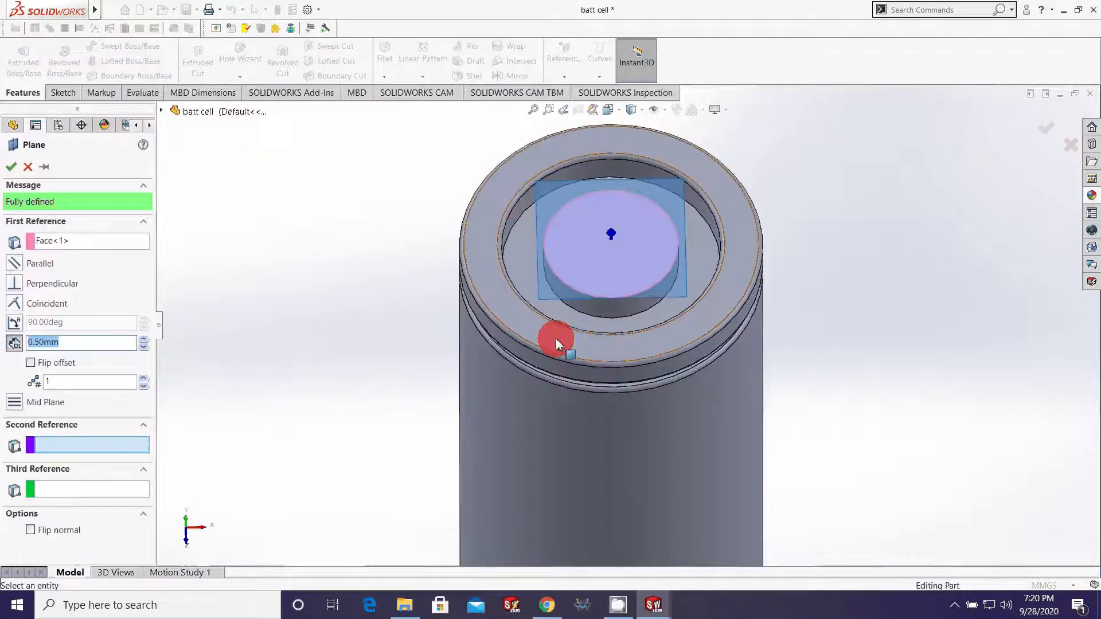
pyautogui.moveTo(556, 338); pyautogui.dragTo(606, 298, button='middle')
pyautogui.scroll(-5, 597, 307)
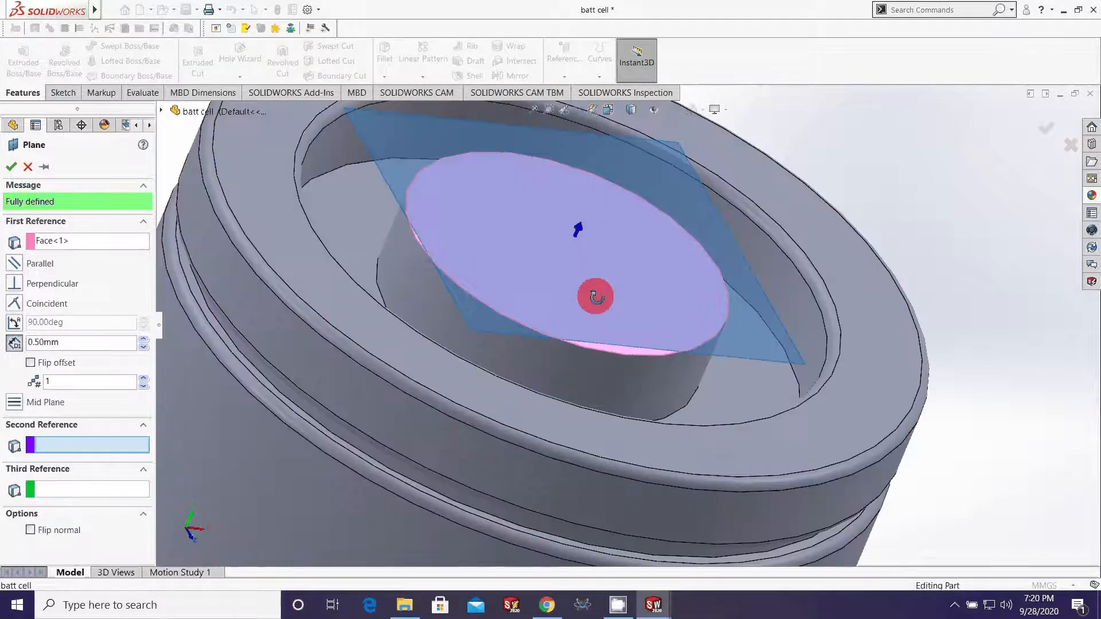
pyautogui.scroll(5, 597, 297)
pyautogui.scroll(-6, 620, 347)
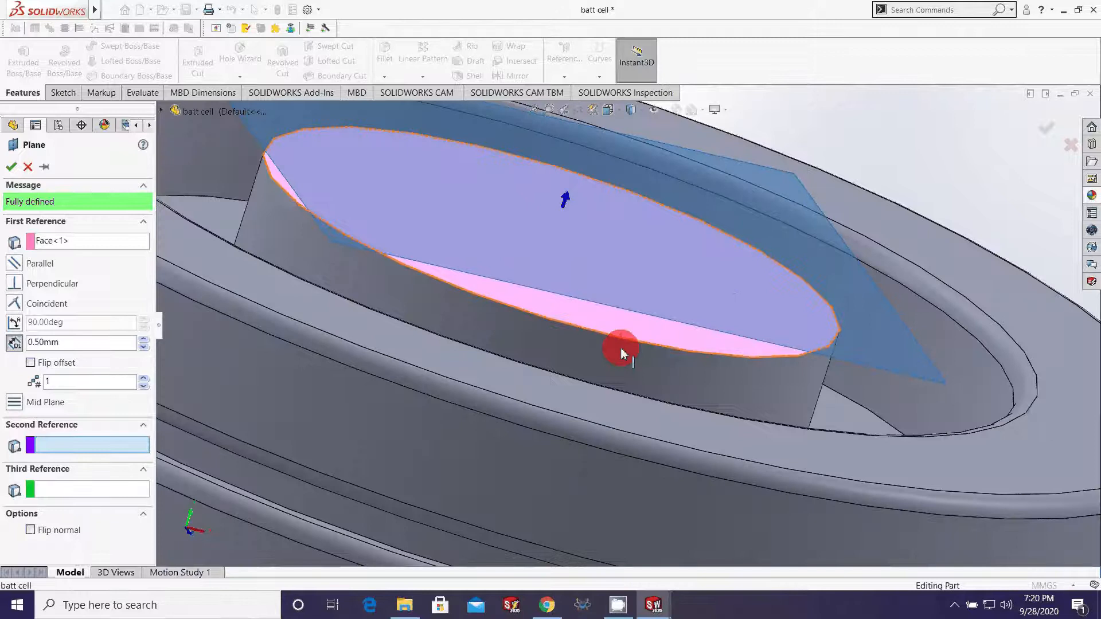
pyautogui.scroll(2, 594, 369)
pyautogui.moveTo(580, 363); pyautogui.dragTo(497, 337, button='middle')
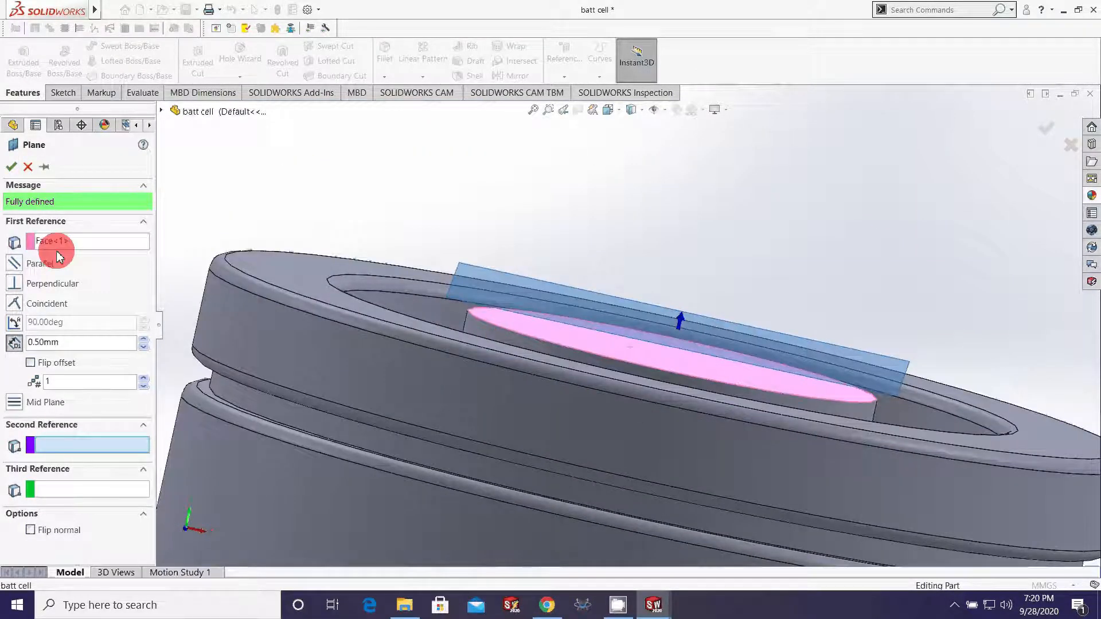
pyautogui.click(30, 362)
pyautogui.moveTo(321, 395); pyautogui.dragTo(653, 338, button='middle')
pyautogui.scroll(-3, 648, 331)
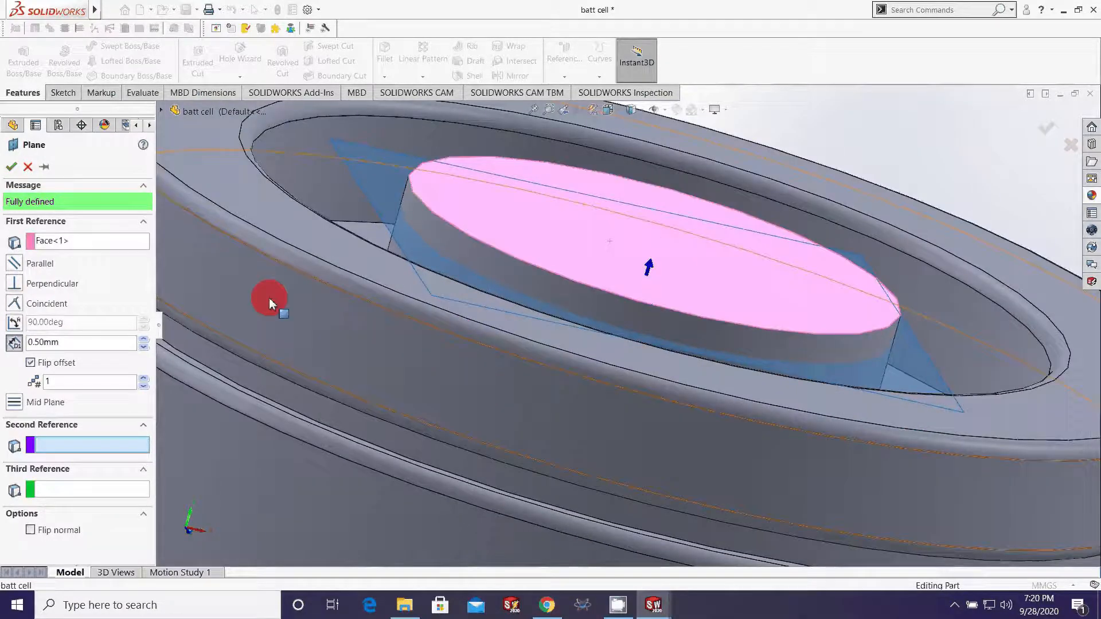
pyautogui.doubleClick(77, 343)
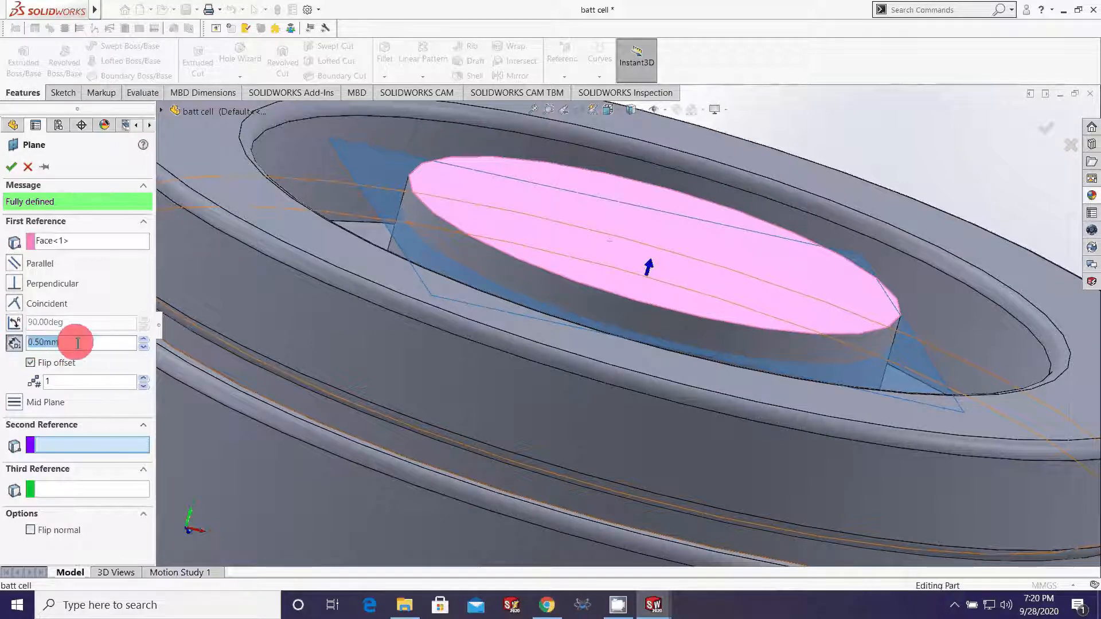
pyautogui.click(11, 167)
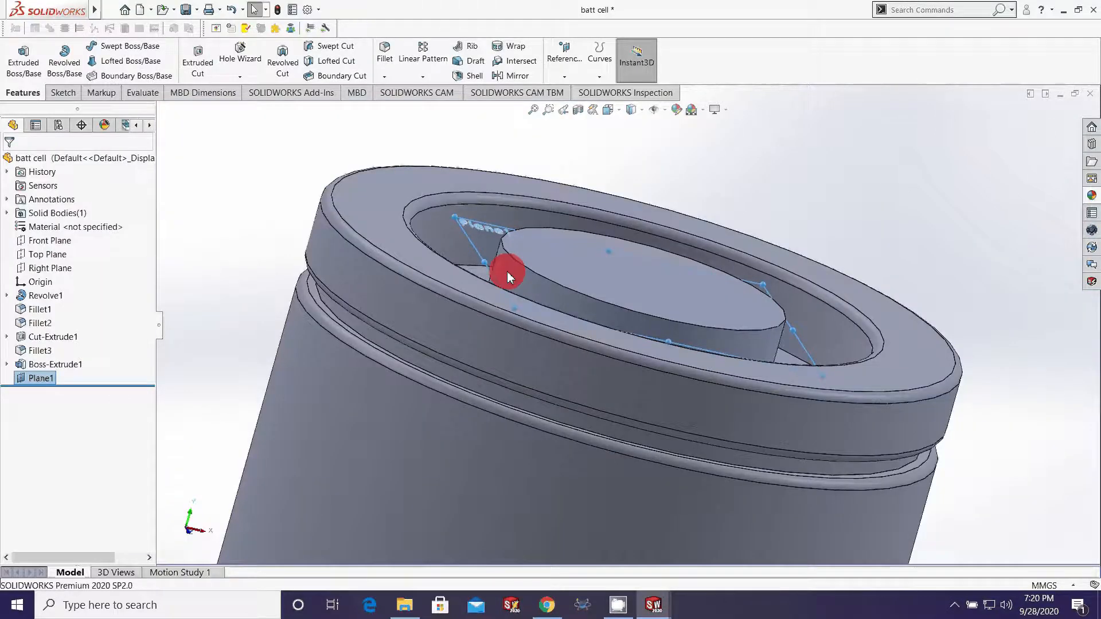
# - Start a sketch on the offset plane and draw a circle about 6.4 mm in diameter centred on the origin
pyautogui.scroll(3, 508, 275)
pyautogui.moveTo(508, 275); pyautogui.dragTo(489, 328, button='middle')
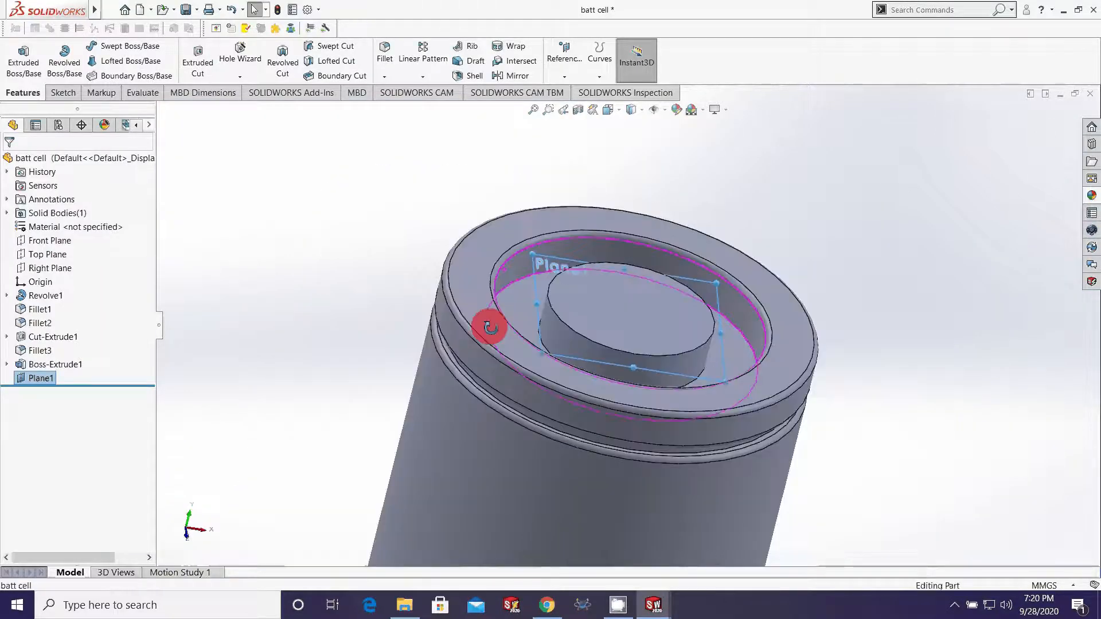
pyautogui.scroll(-3, 627, 313)
pyautogui.scroll(4, 627, 313)
pyautogui.moveTo(627, 313); pyautogui.dragTo(608, 371, button='middle')
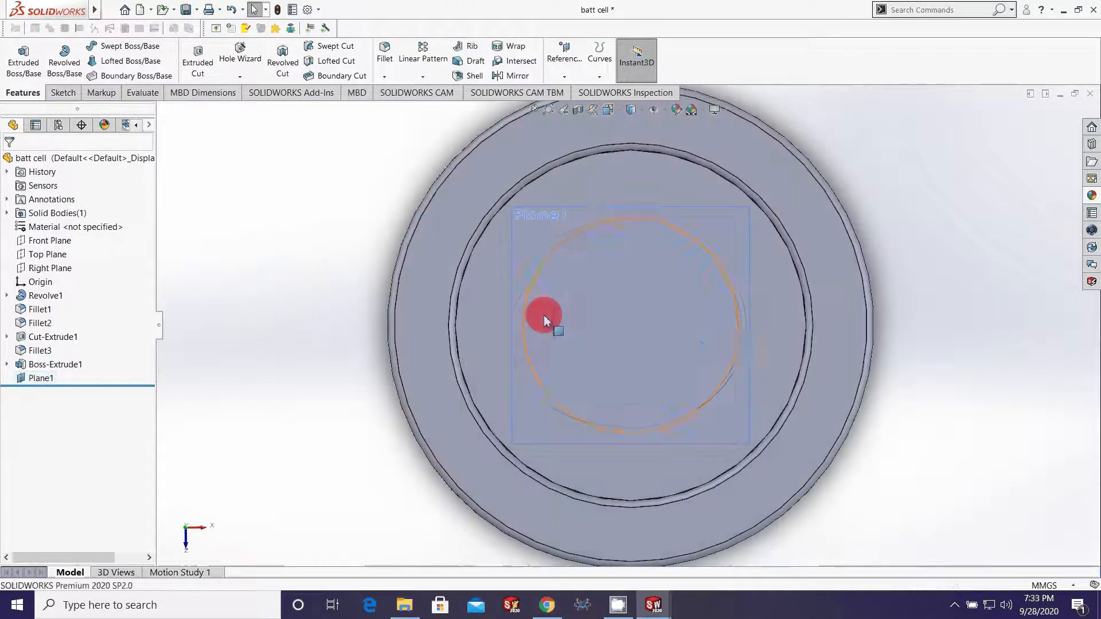
pyautogui.rightClick(41, 377)
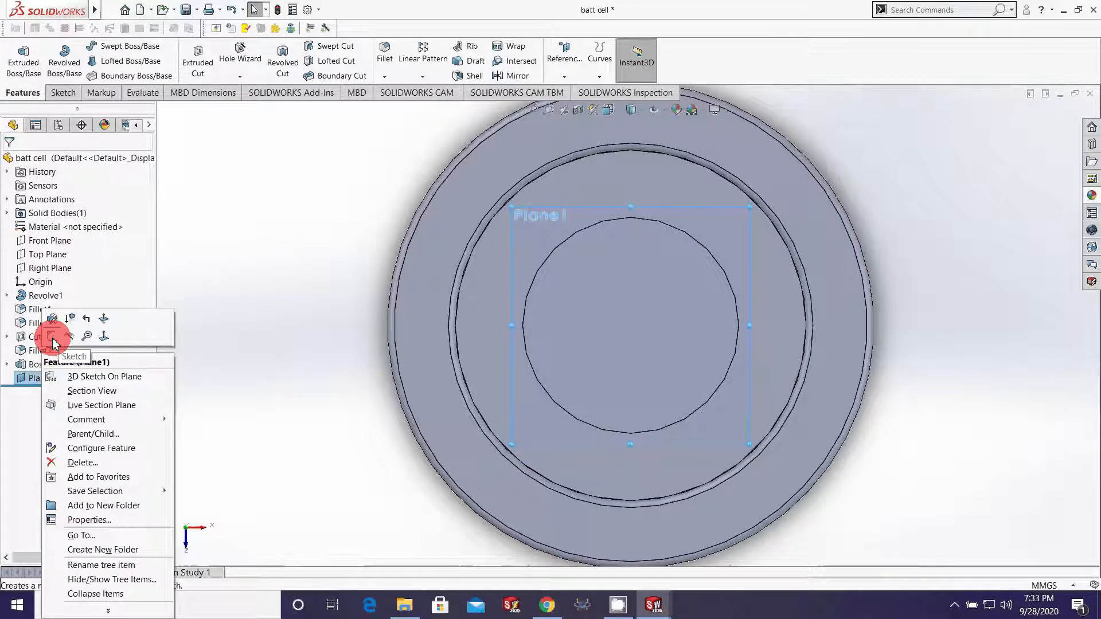
pyautogui.click(55, 344)
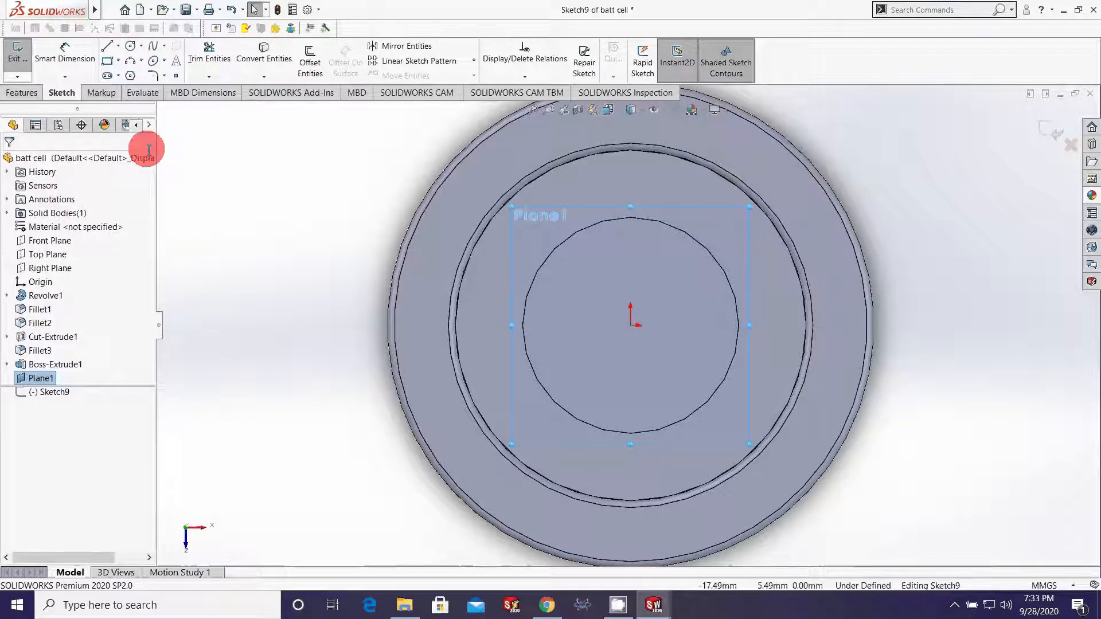
pyautogui.click(130, 46)
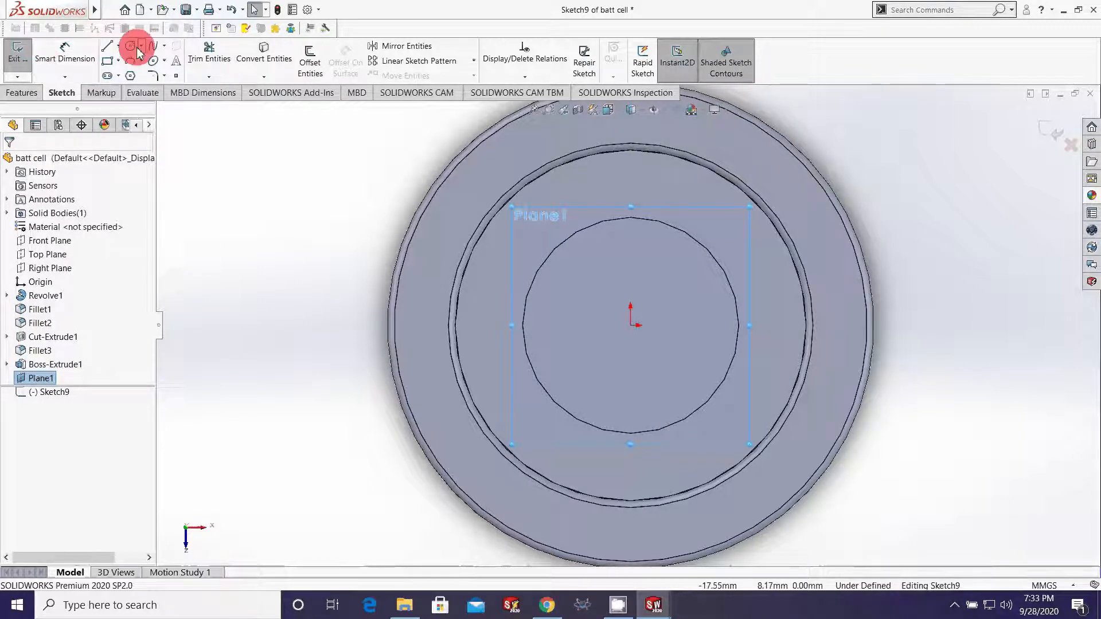
pyautogui.click(643, 322)
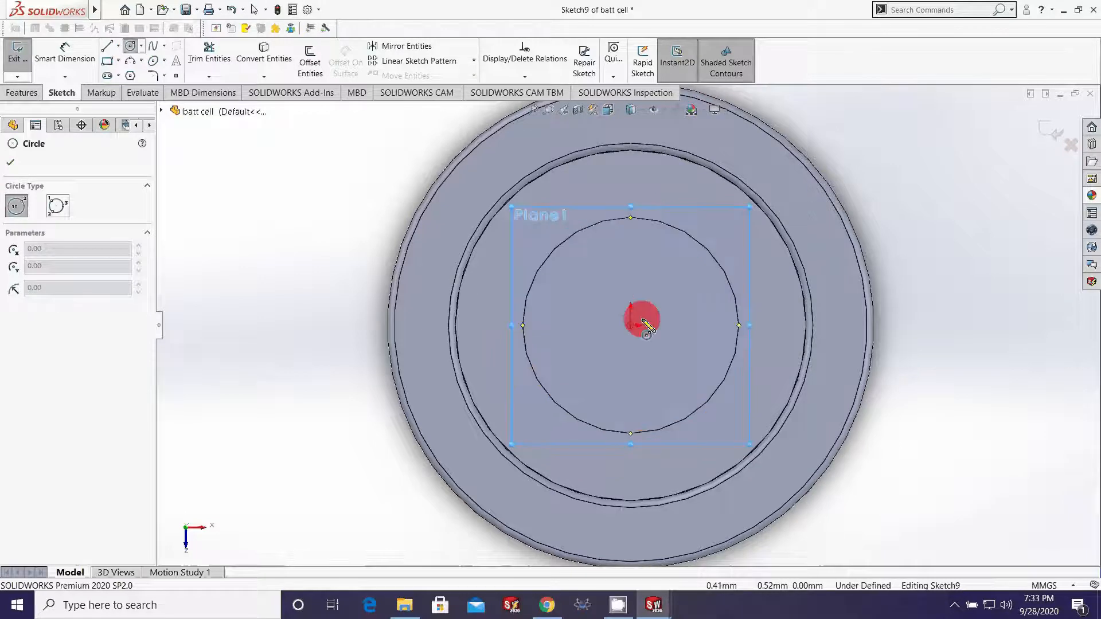
pyautogui.moveTo(643, 323)
pyautogui.mouseDown()
pyautogui.moveTo(547, 269)
pyautogui.moveTo(562, 270)
pyautogui.mouseUp()
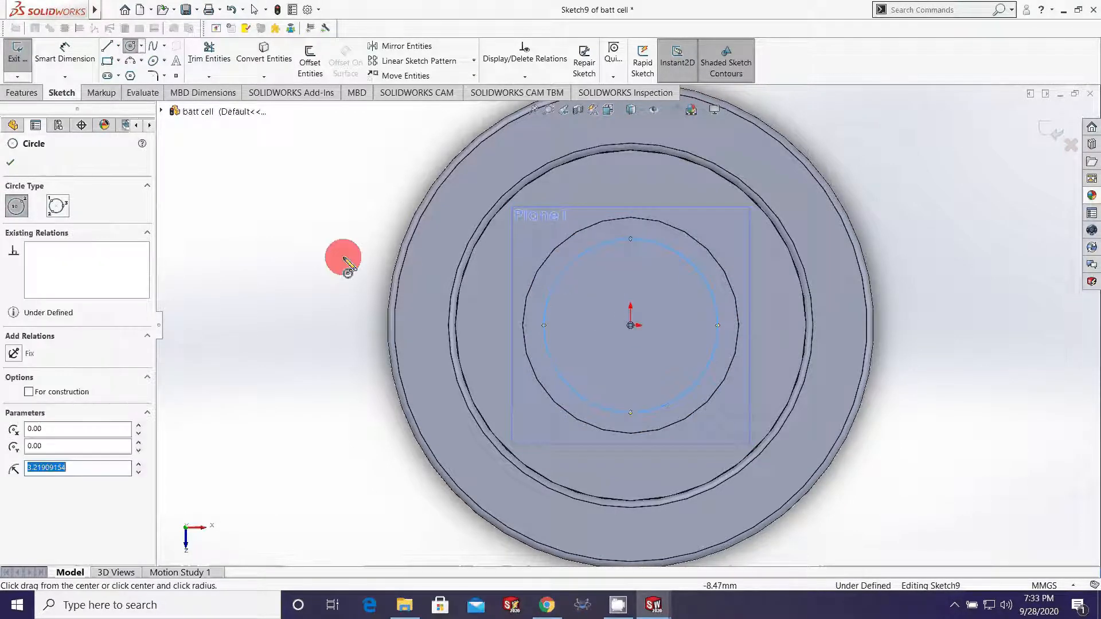
pyautogui.press('Escape')
# - Dimension the circle on the offset plane to a 7 mm diameter
pyautogui.click(65, 57)
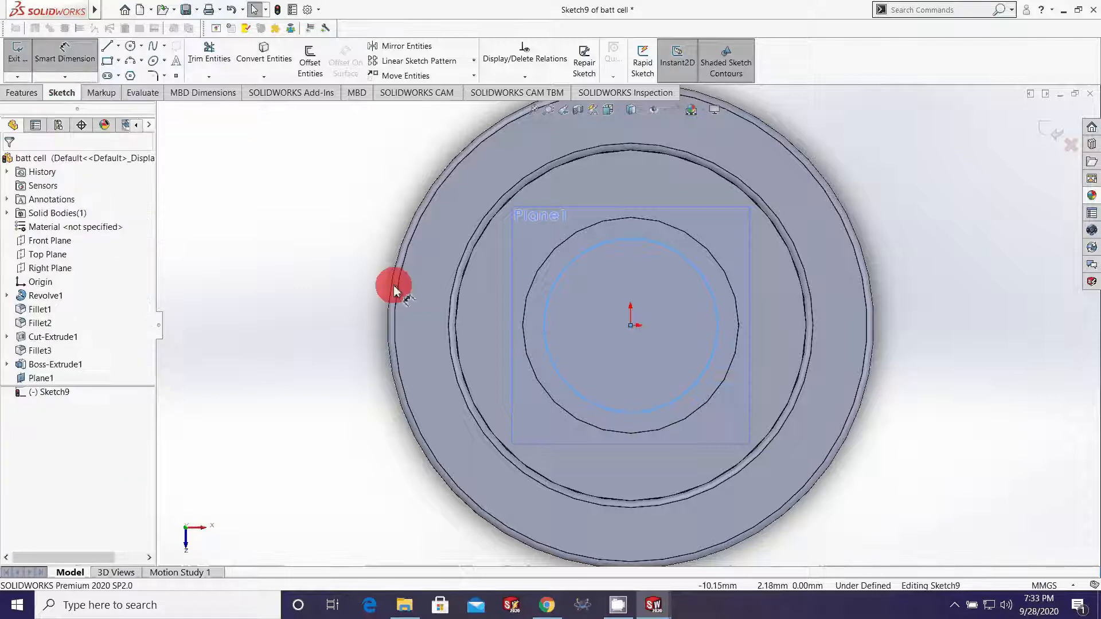
pyautogui.click(554, 293)
pyautogui.click(294, 283)
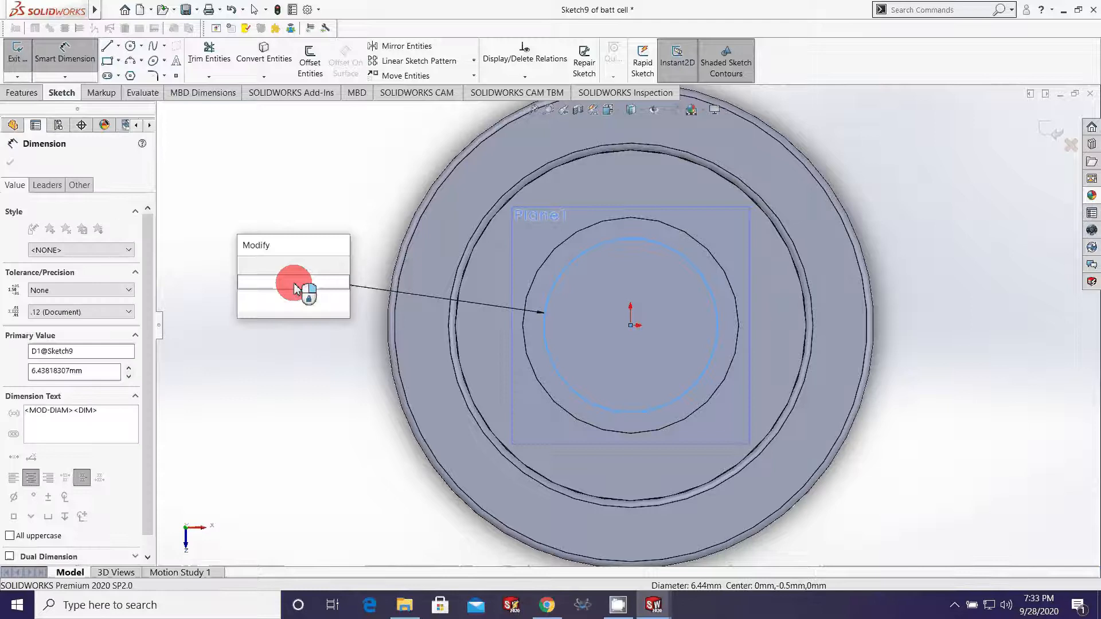
pyautogui.write('7')
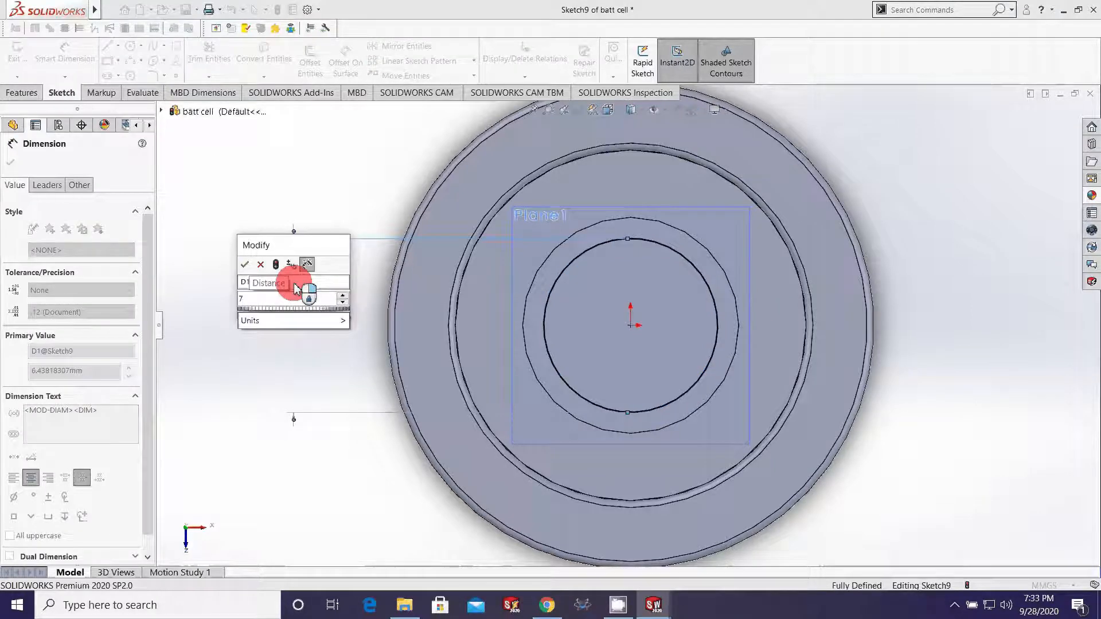
pyautogui.click(245, 264)
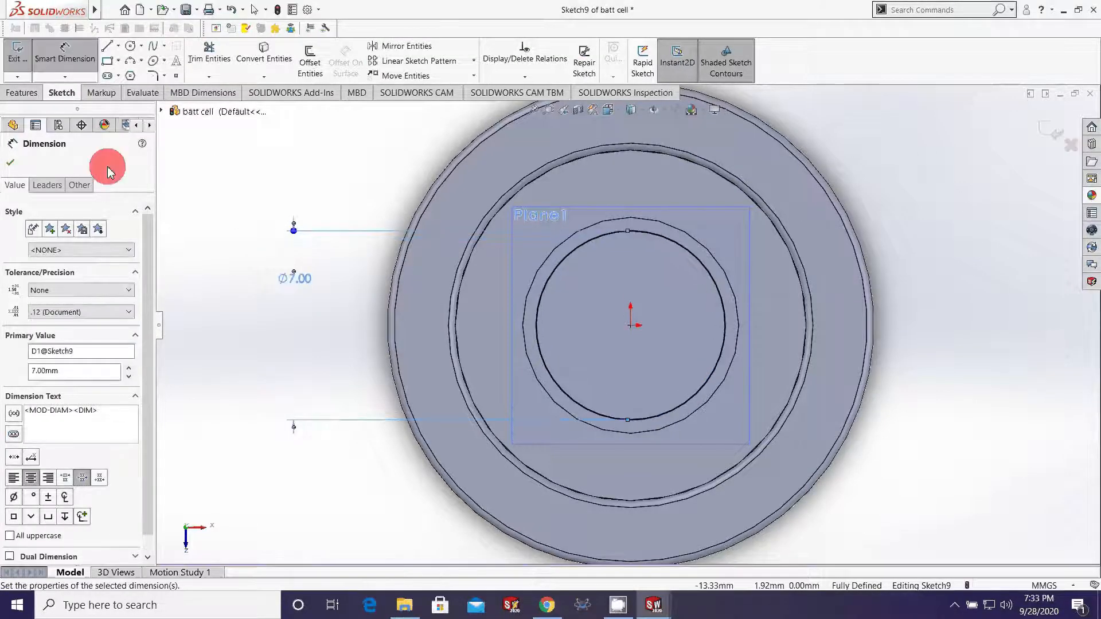
pyautogui.click(11, 162)
# - Cut the 7 mm circle 2 mm deep from the offset plane with a blind Extruded Cut to hollow the terminal
pyautogui.scroll(2, 609, 327)
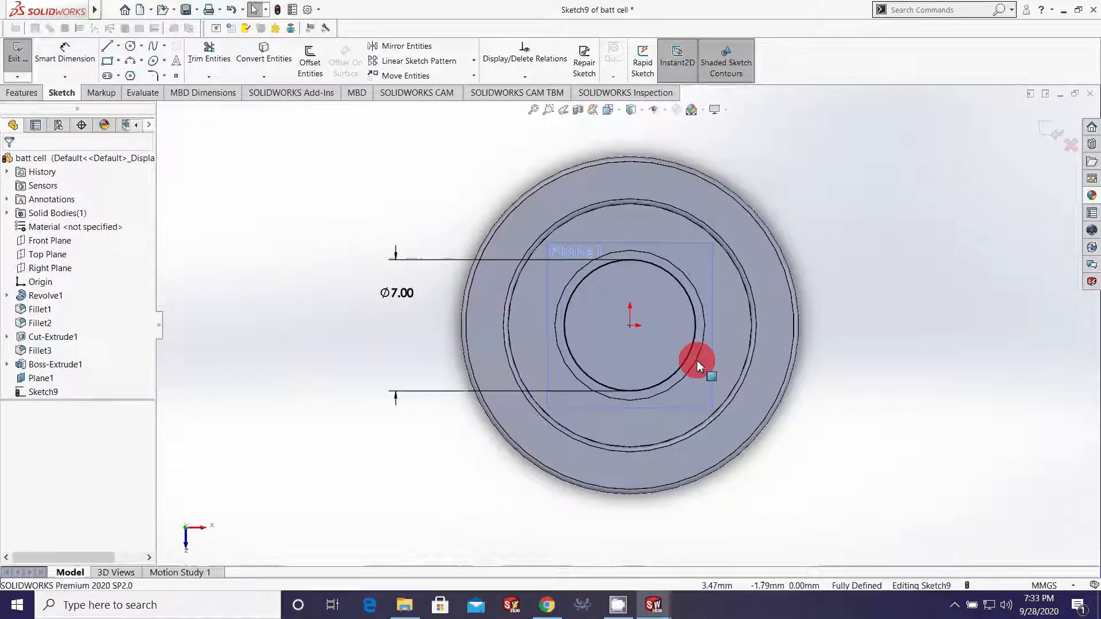
pyautogui.moveTo(697, 365); pyautogui.dragTo(698, 291, button='middle')
pyautogui.scroll(3, 698, 292)
pyautogui.scroll(-1, 627, 191)
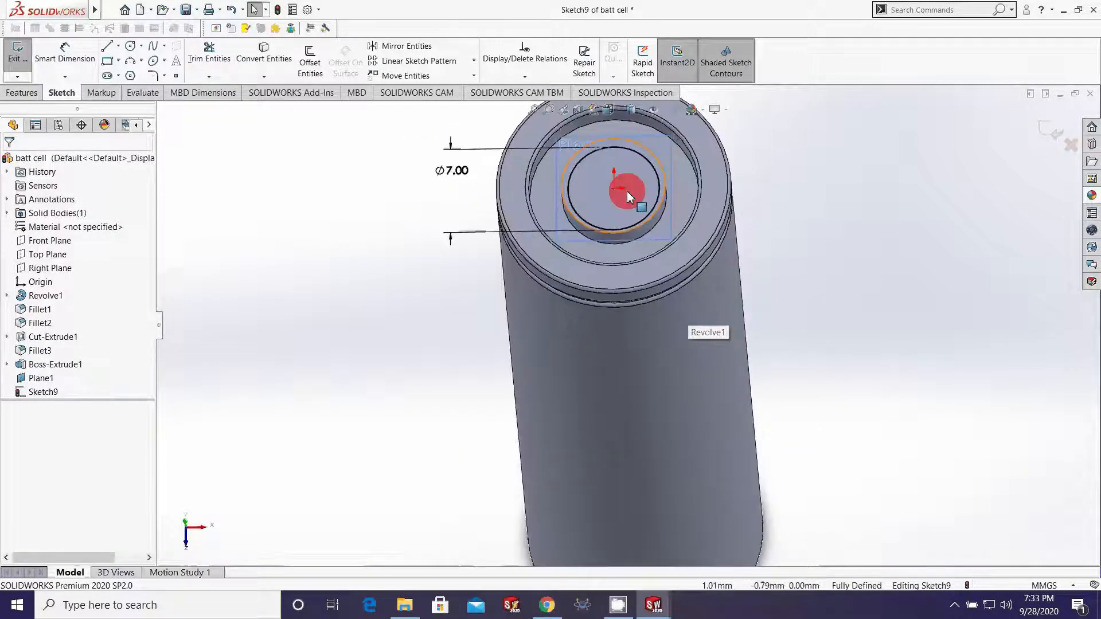
pyautogui.scroll(1, 629, 195)
pyautogui.scroll(1, 632, 198)
pyautogui.scroll(-2, 631, 195)
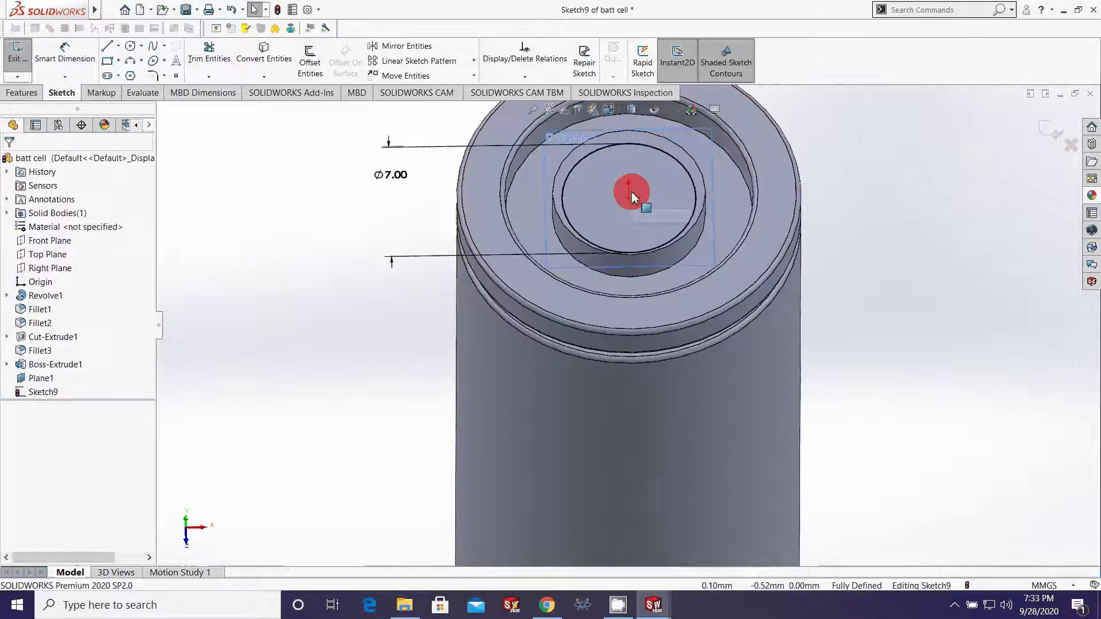
pyautogui.scroll(1, 631, 195)
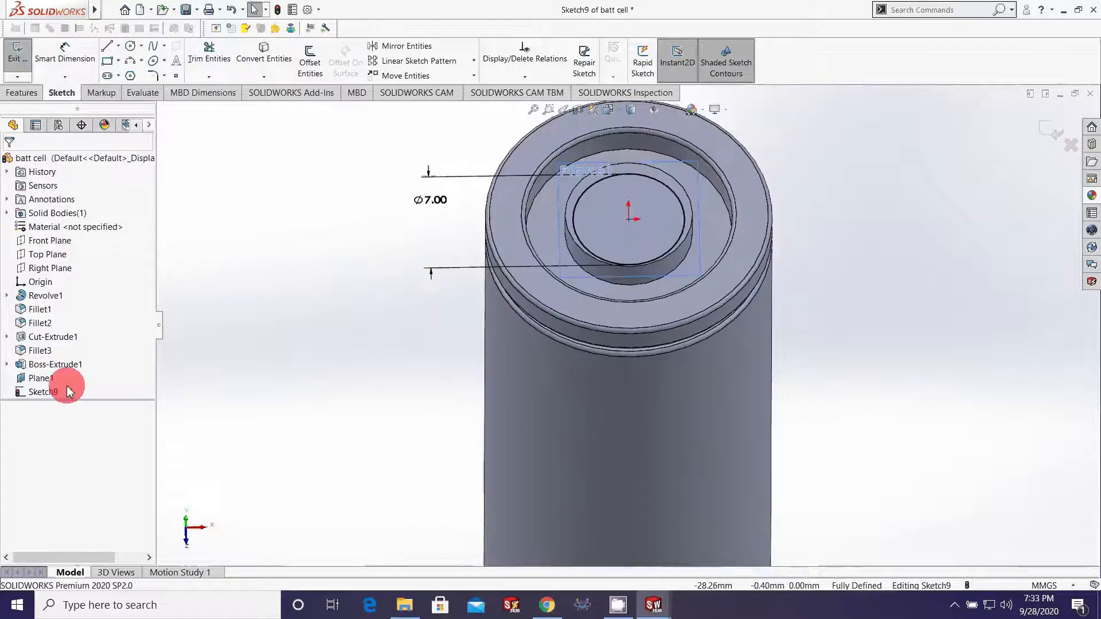
pyautogui.click(21, 92)
pyautogui.click(188, 62)
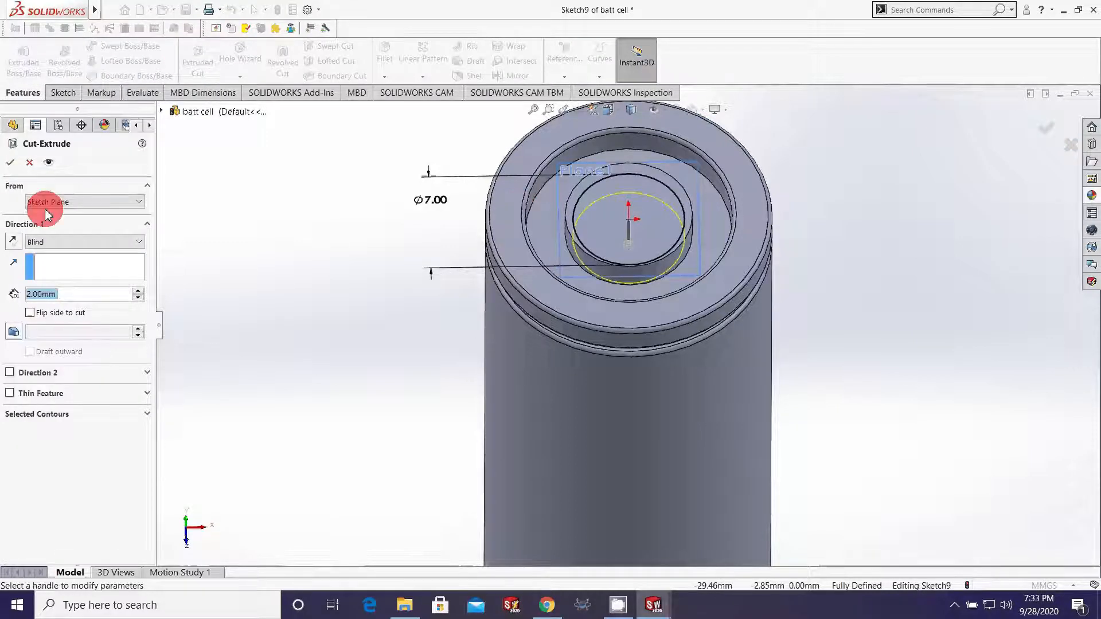
pyautogui.click(9, 162)
pyautogui.moveTo(644, 278); pyautogui.dragTo(658, 302, button='middle')
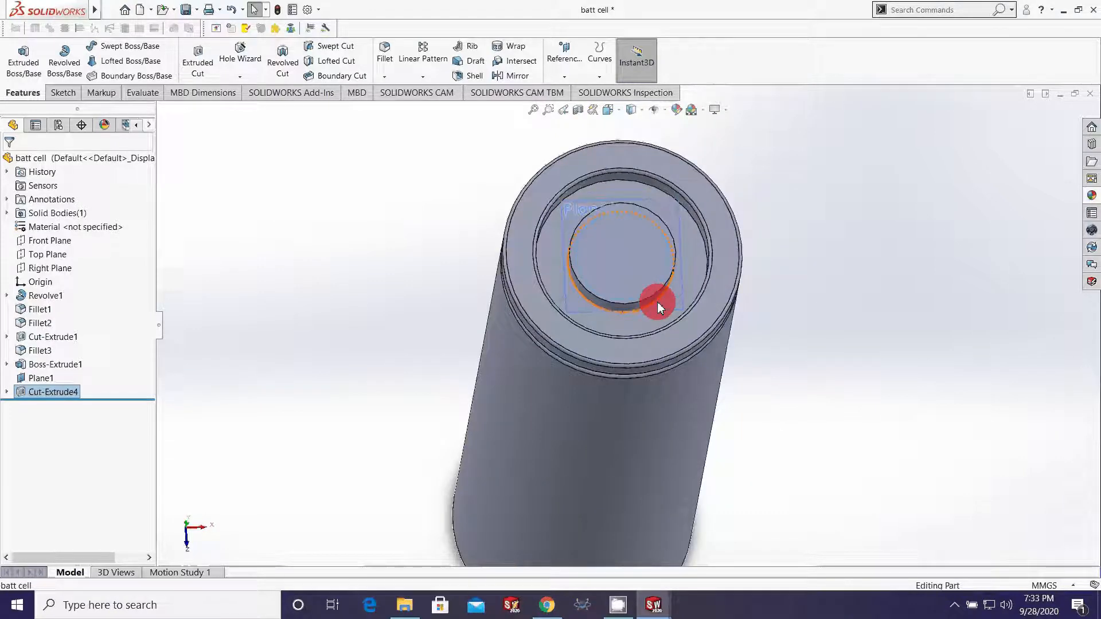
pyautogui.rightClick(626, 246)
pyautogui.click(260, 324)
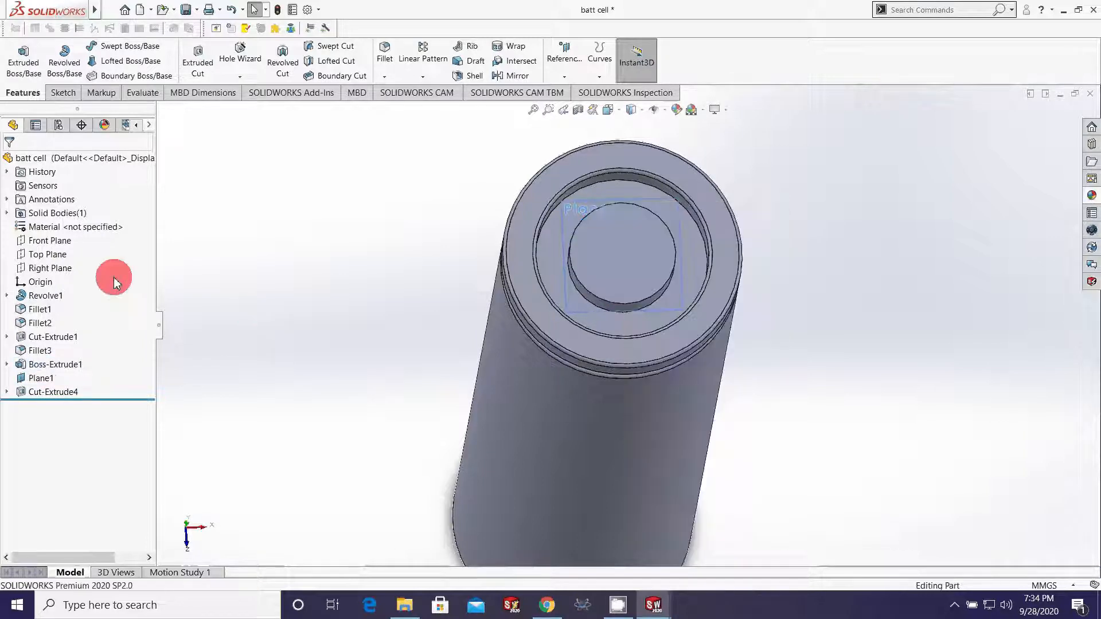
# - Start a sketch on the Top Plane and draw a circle about 6.5 mm in diameter centred on the origin
pyautogui.click(76, 255)
pyautogui.click(115, 235)
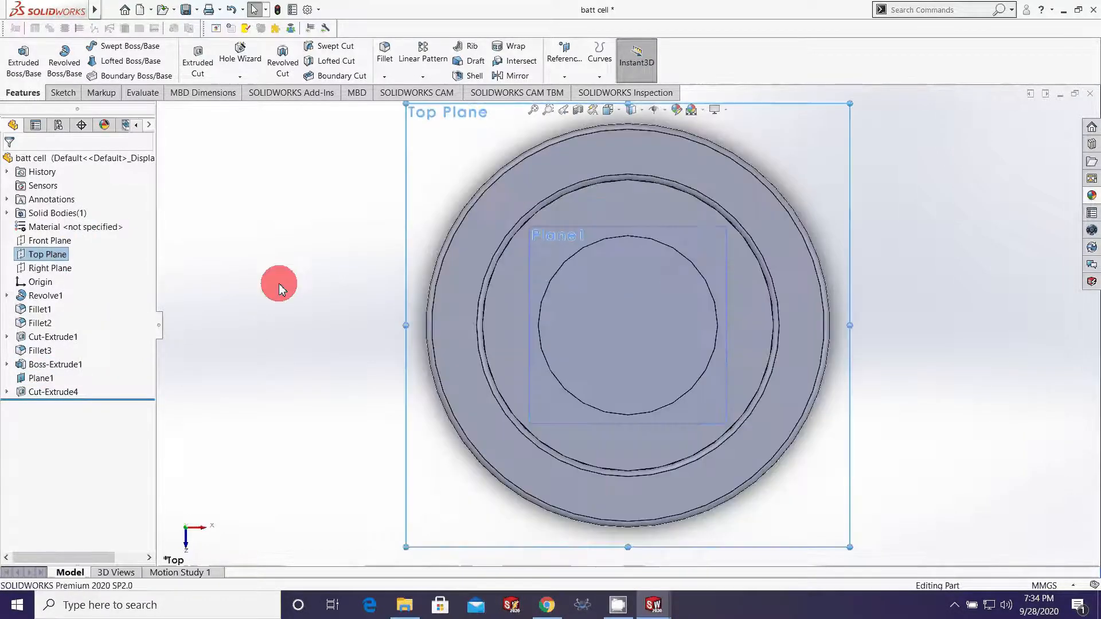
pyautogui.click(279, 284)
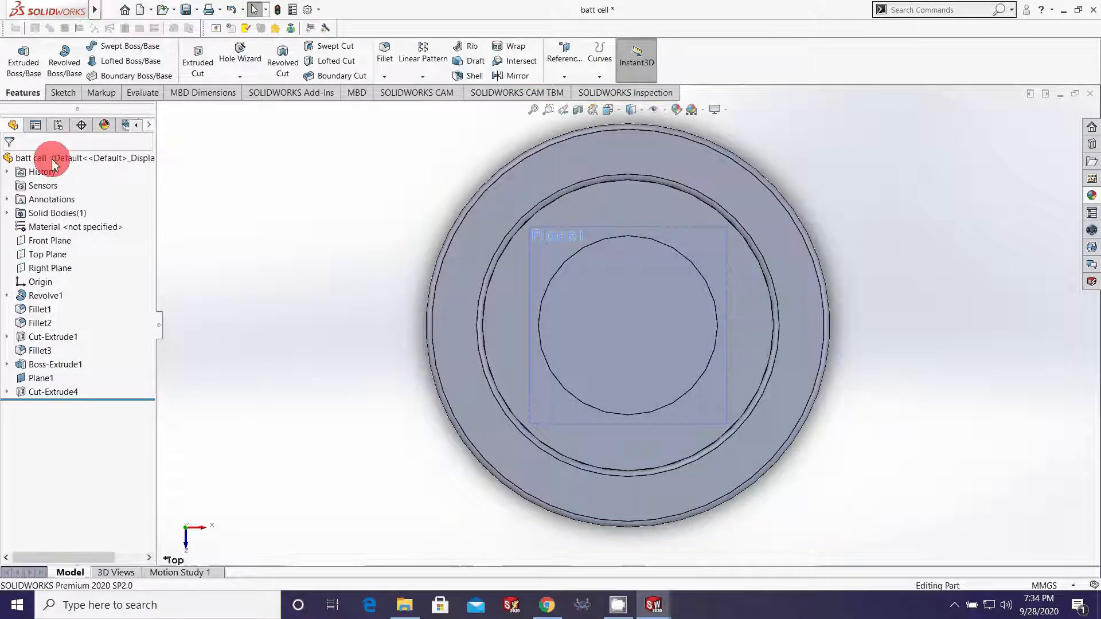
pyautogui.rightClick(58, 261)
pyautogui.click(114, 230)
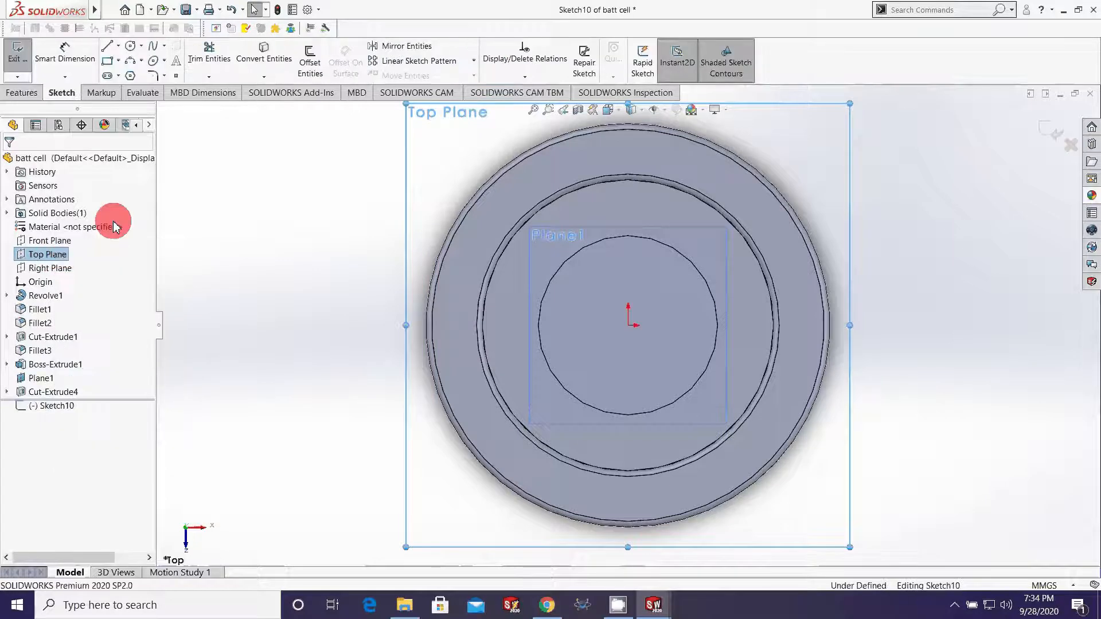
pyautogui.click(132, 49)
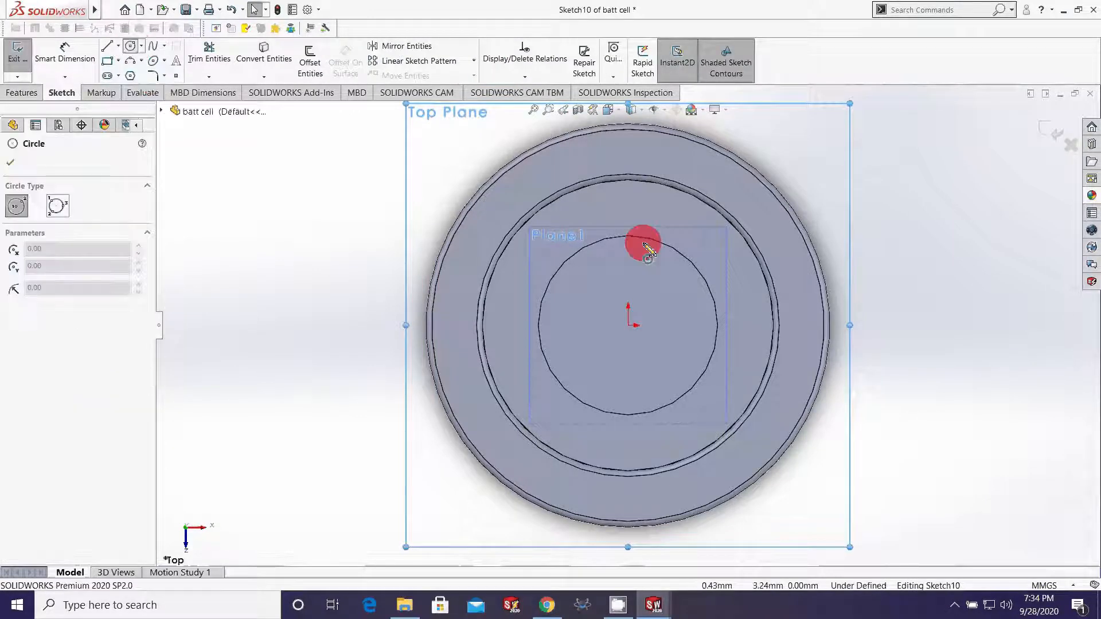
pyautogui.click(629, 324)
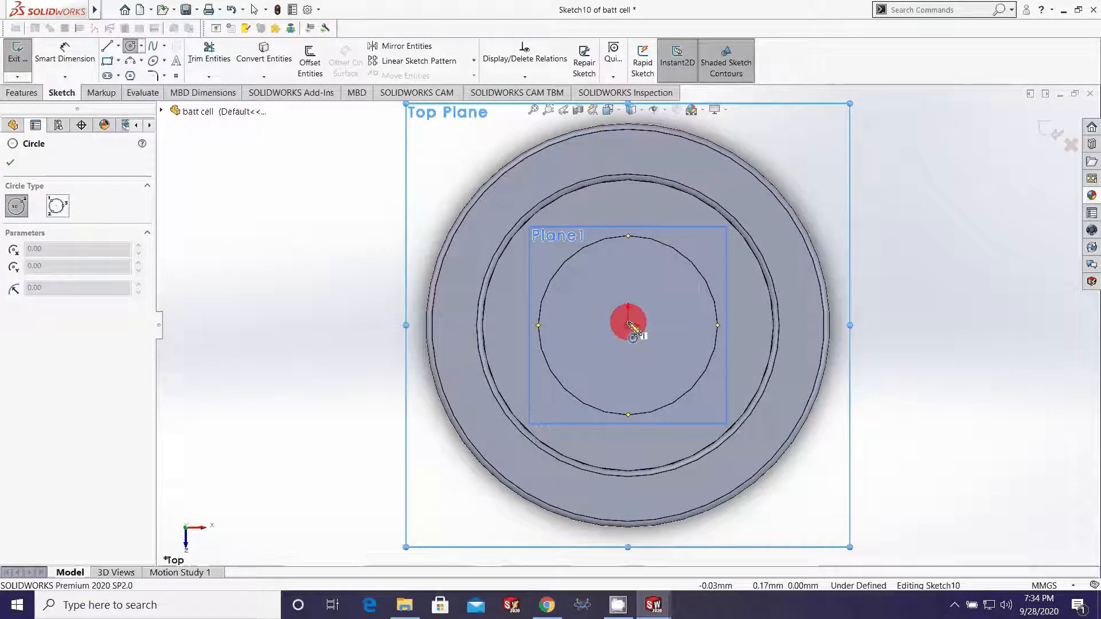
pyautogui.click(573, 288)
pyautogui.moveTo(575, 291); pyautogui.dragTo(571, 289)
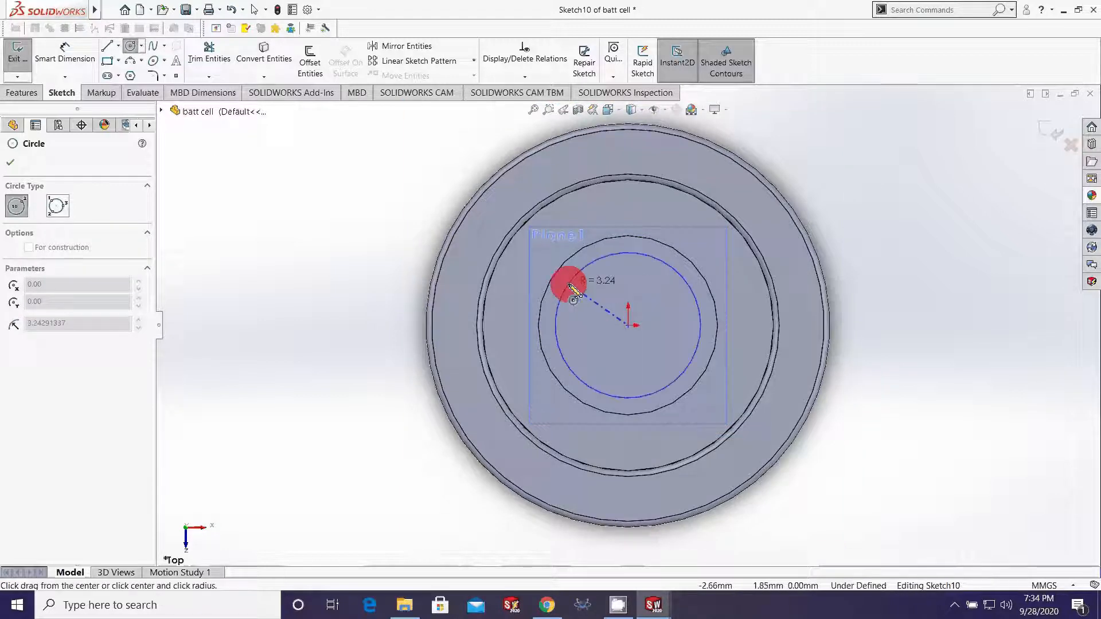
pyautogui.click(570, 285)
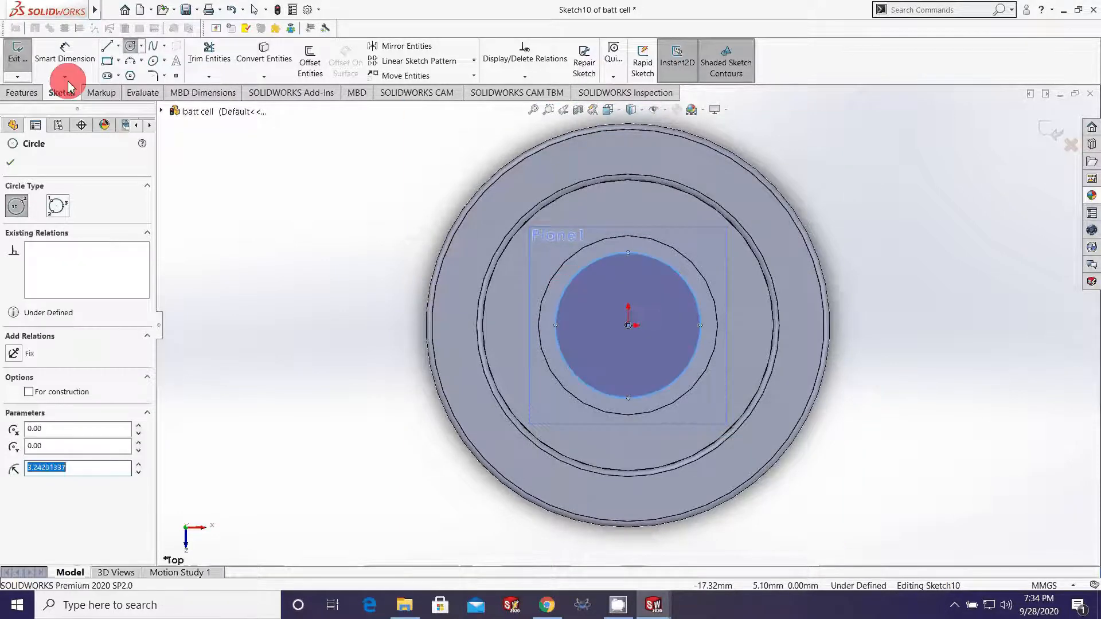
pyautogui.click(13, 159)
# - Dimension the new Top Plane circle to a 7 mm diameter
pyautogui.click(67, 59)
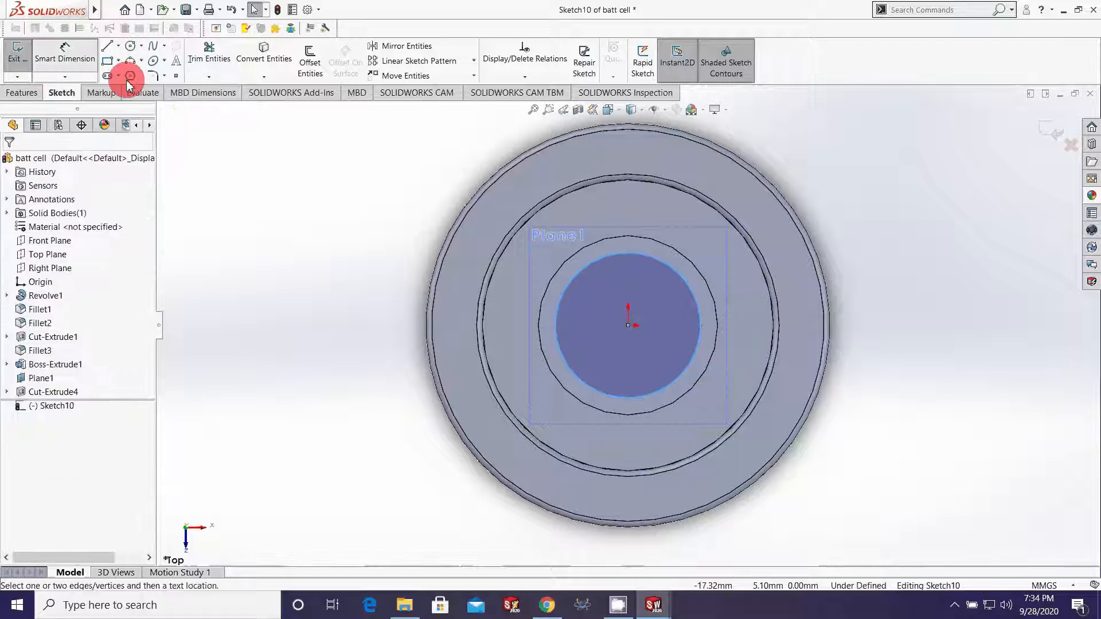
pyautogui.click(578, 285)
pyautogui.click(425, 253)
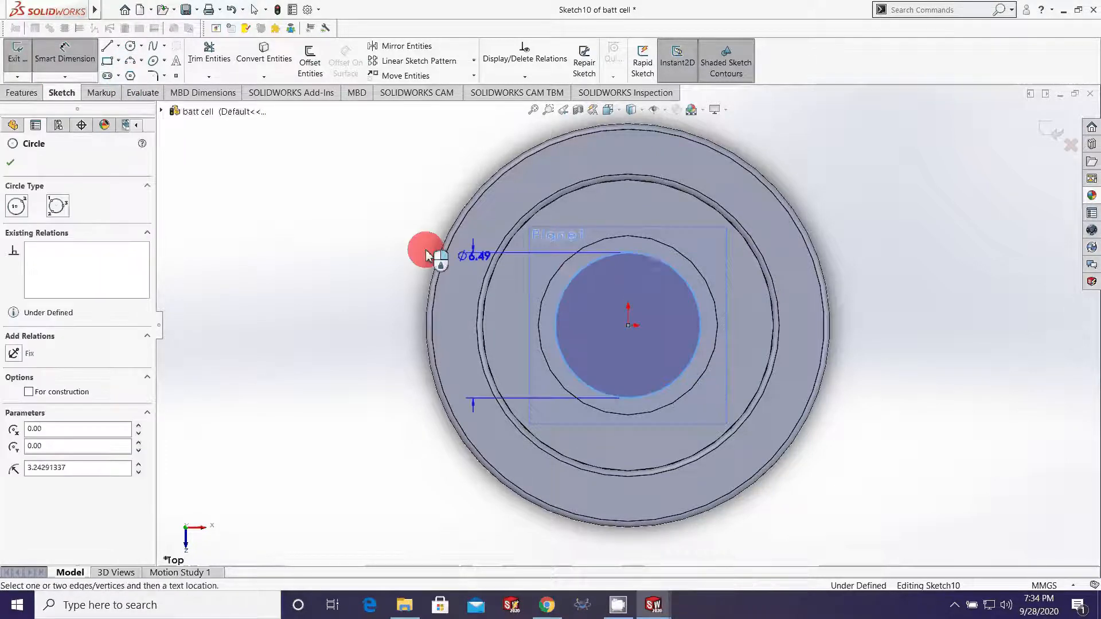
pyautogui.click(312, 230)
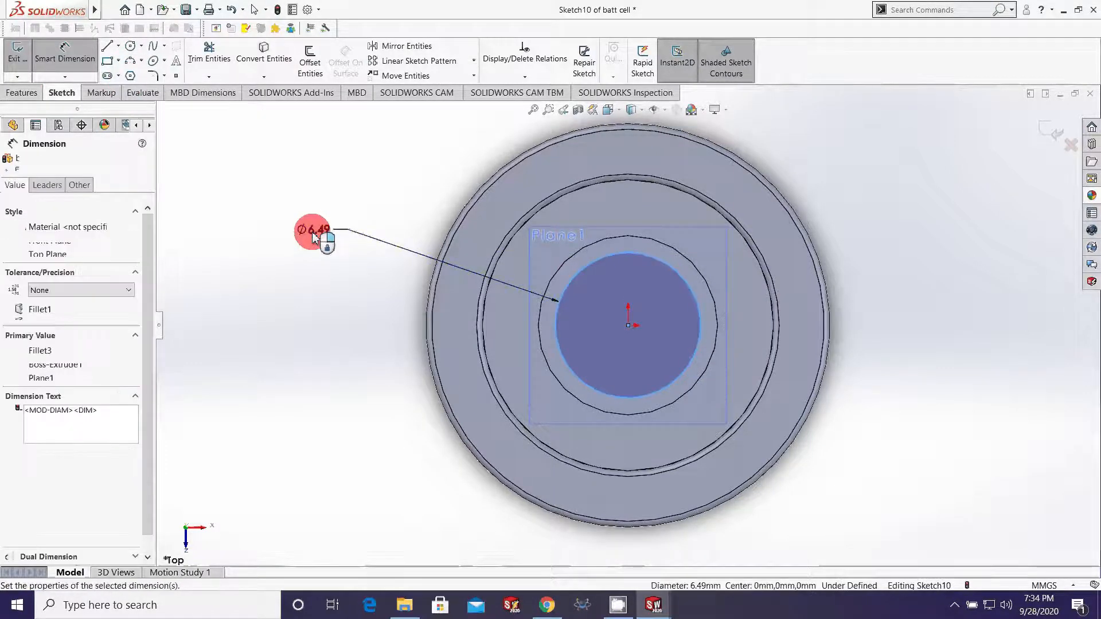
pyautogui.write('7.00mm')
pyautogui.press('Return')
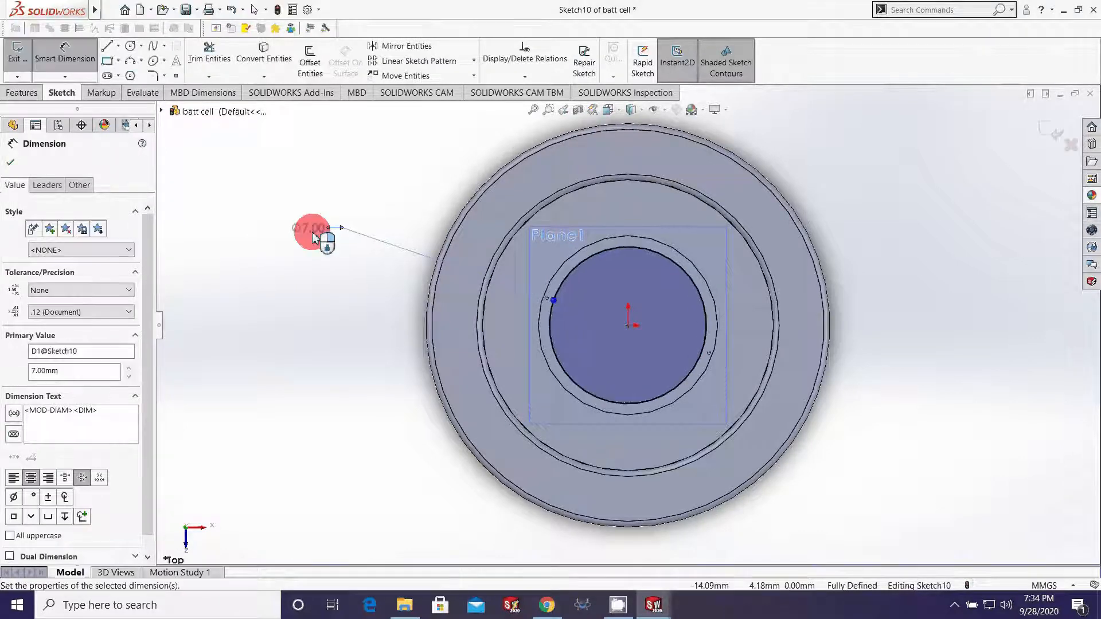
pyautogui.click(10, 163)
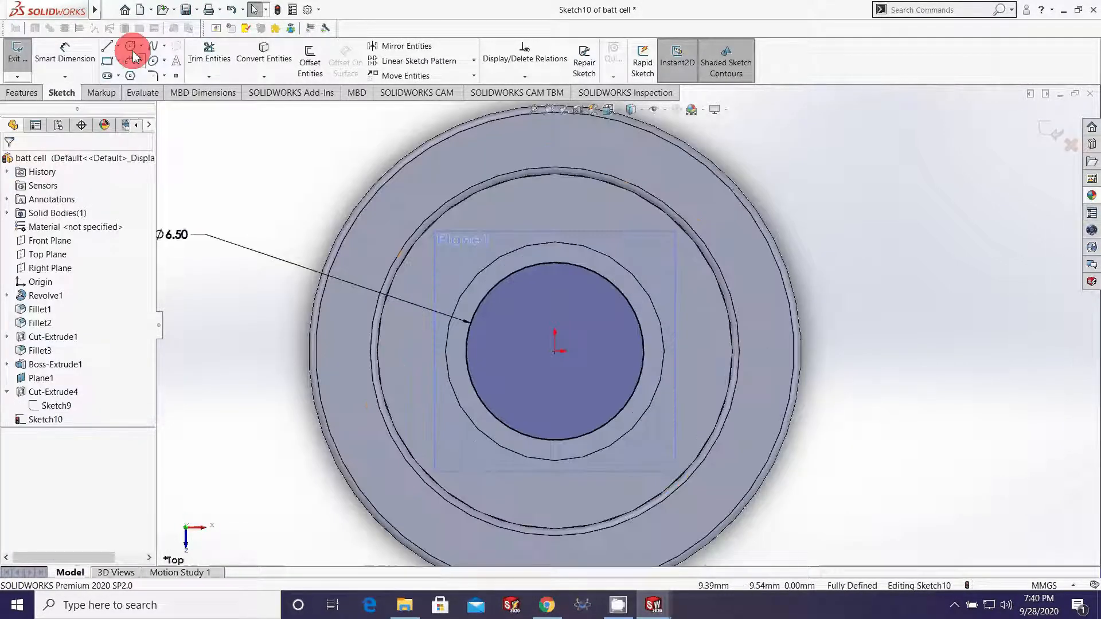
# - Draw a radial line about 0.75 mm long from the terminal's outer edge to the 6.5 mm circle, above the horizontal axis
pyautogui.click(107, 46)
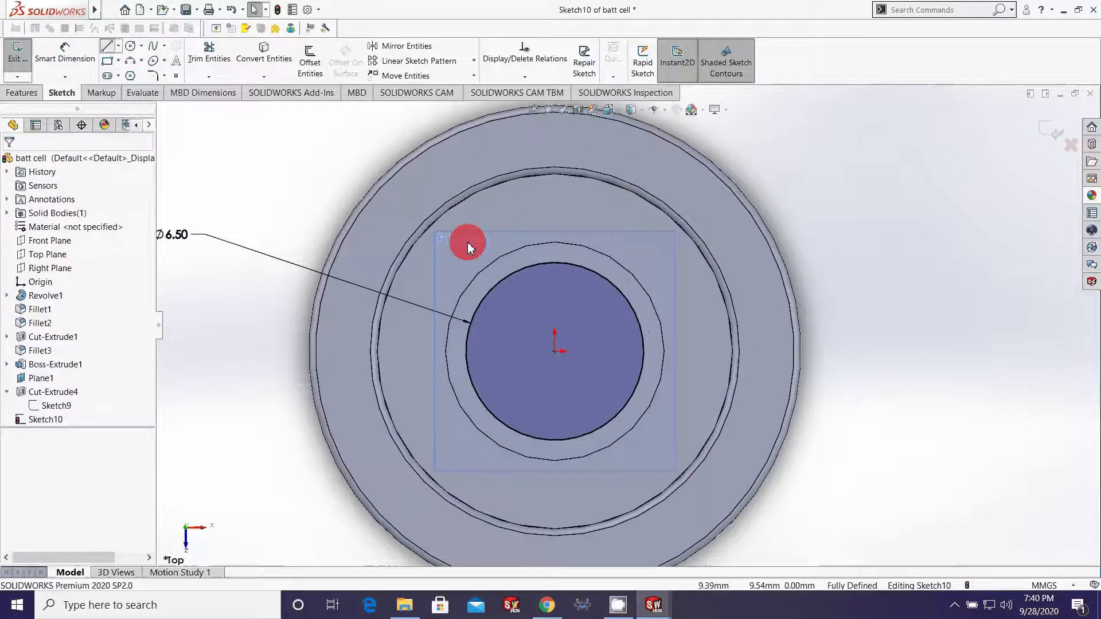
pyautogui.scroll(-2, 648, 307)
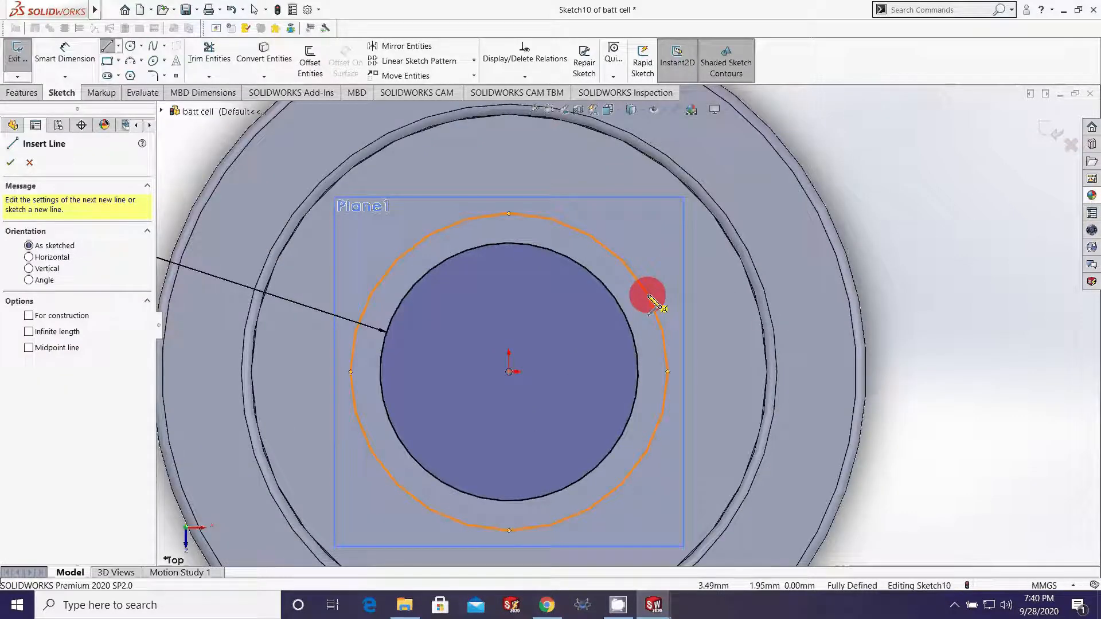
pyautogui.click(647, 295)
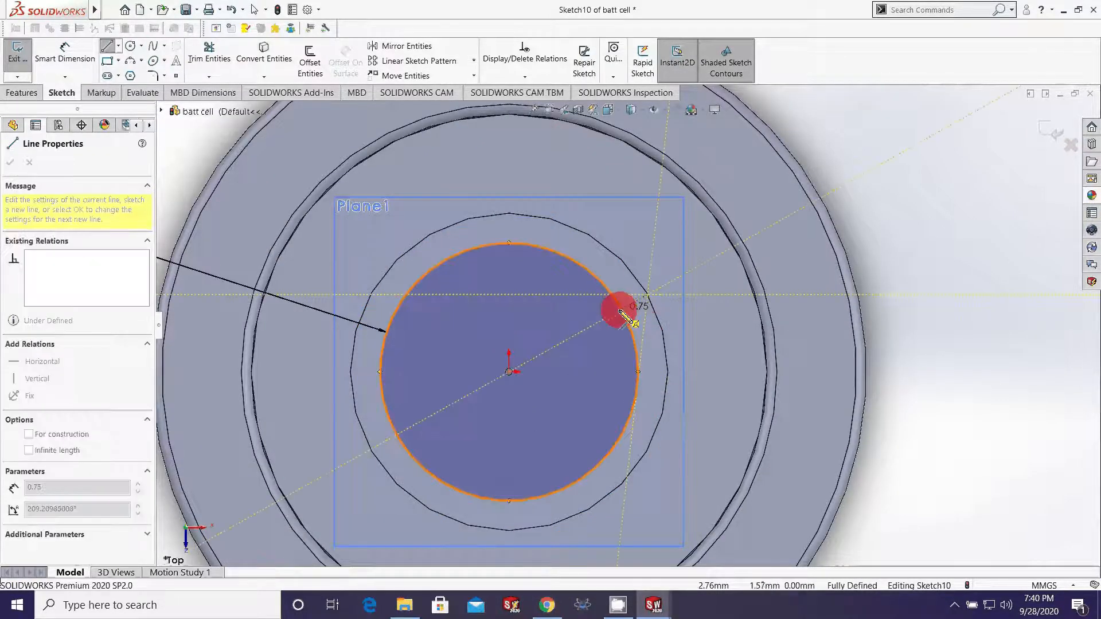
pyautogui.scroll(-2, 622, 313)
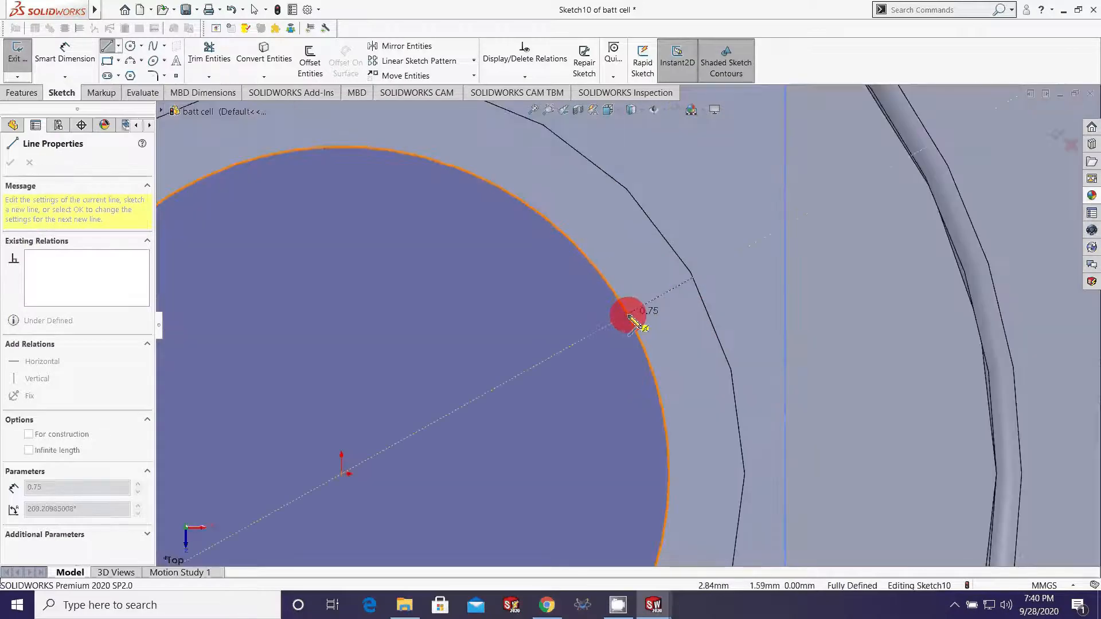
pyautogui.click(625, 313)
pyautogui.rightClick(628, 315)
pyautogui.click(655, 329)
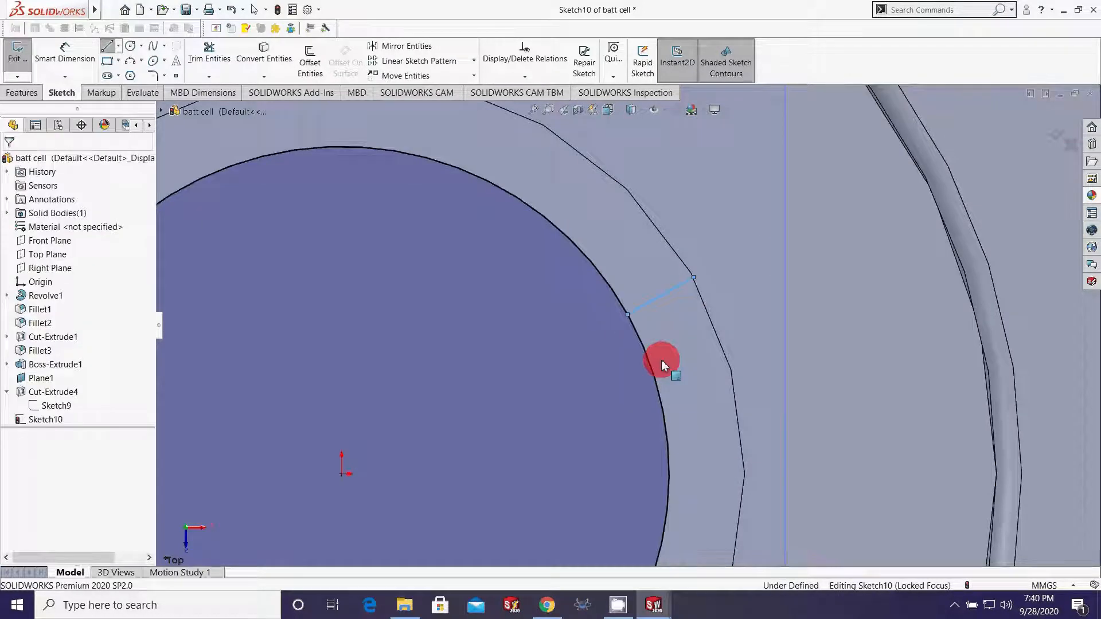
# - Draw a second short line from the 6.5 mm circle out to the terminal's edge, below the horizontal axis
pyautogui.press('f')
pyautogui.click(106, 46)
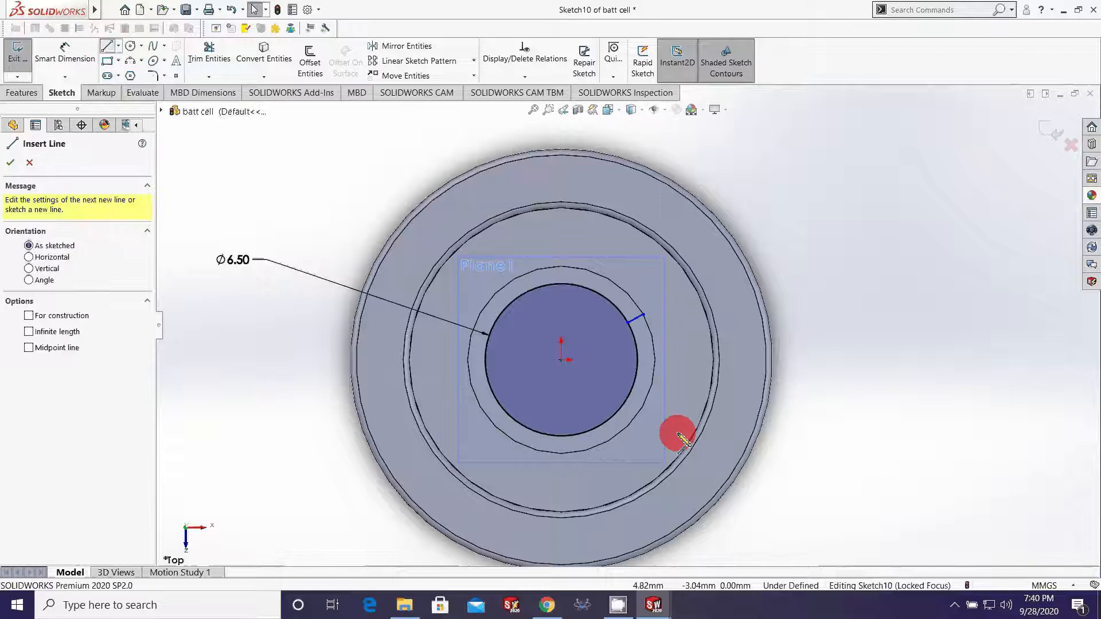
pyautogui.scroll(-3, 622, 410)
pyautogui.click(622, 392)
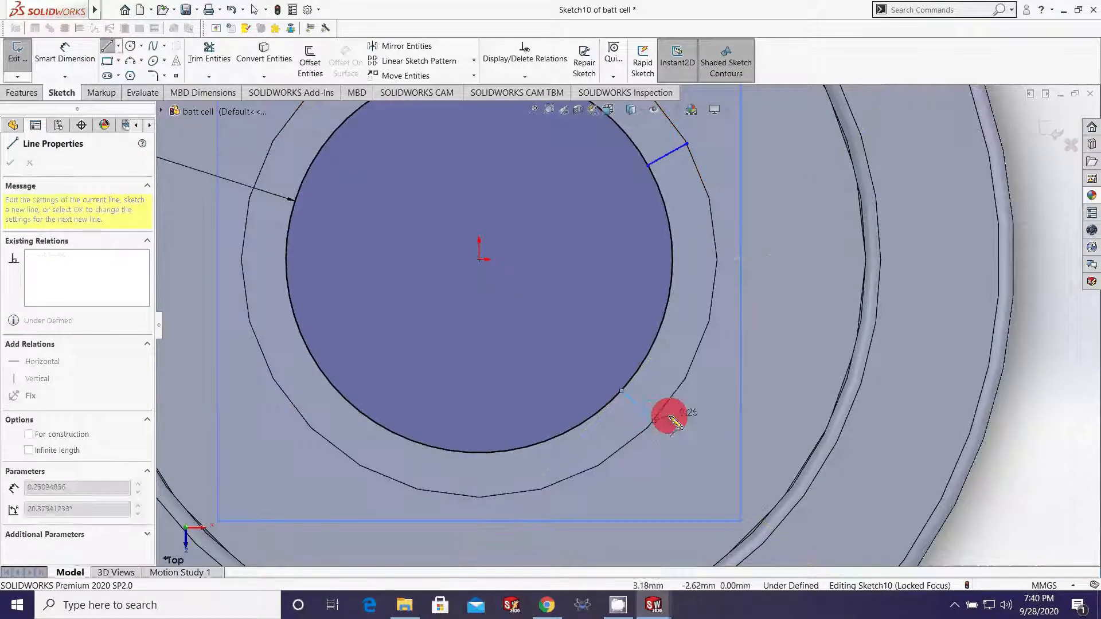
pyautogui.press('Escape')
pyautogui.press('Escape')
pyautogui.scroll(4, 686, 418)
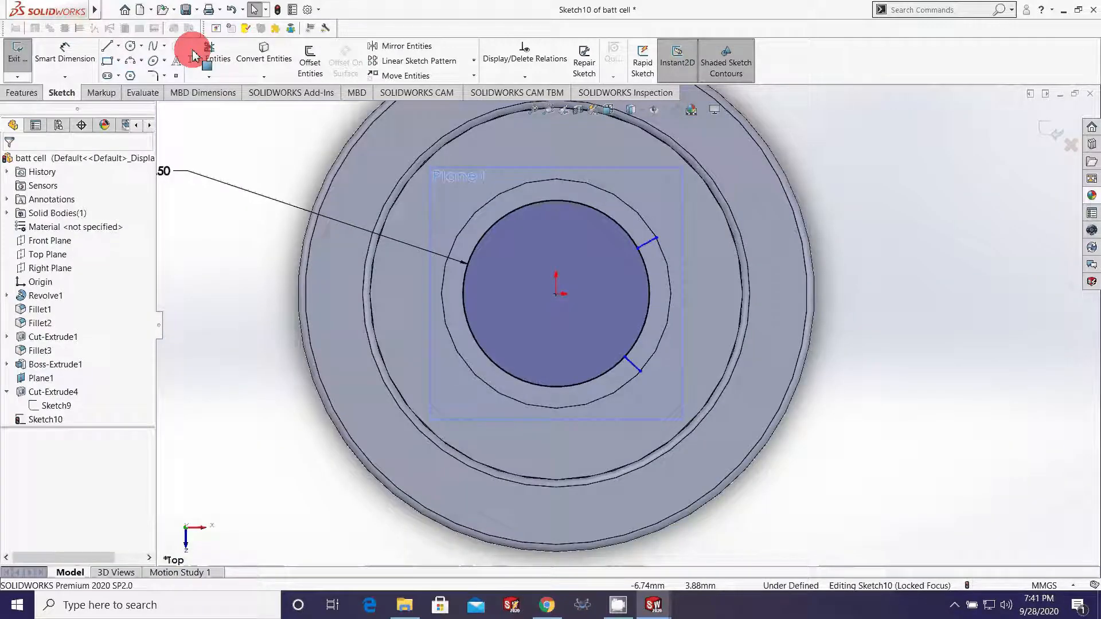
# - Dimension the angle between the two short lines to 60 degrees
pyautogui.click(64, 55)
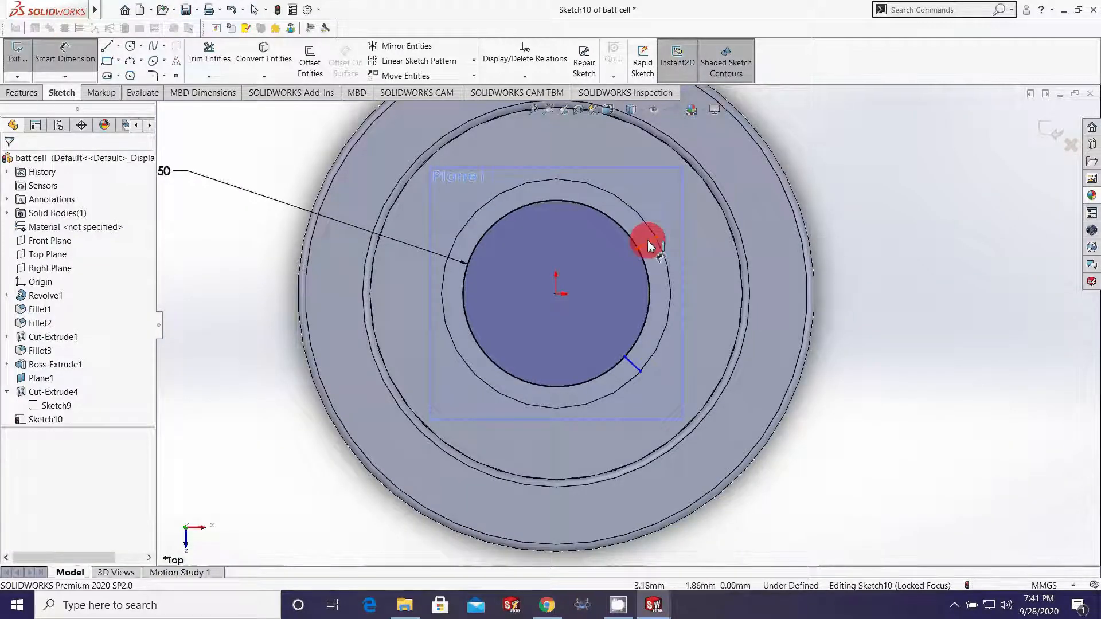
pyautogui.click(647, 242)
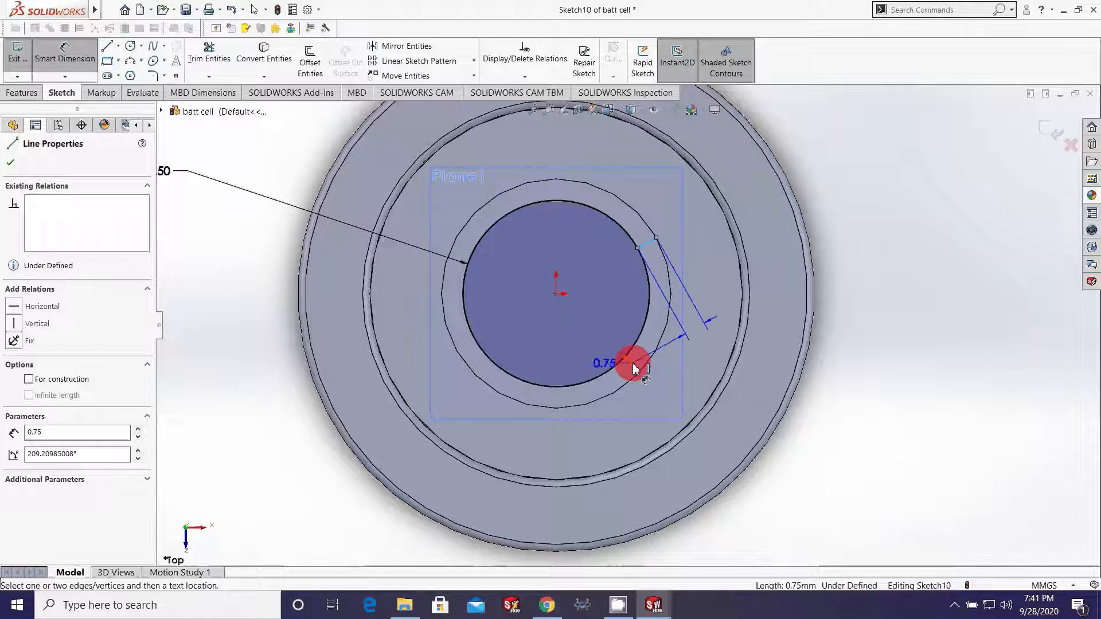
pyautogui.click(634, 368)
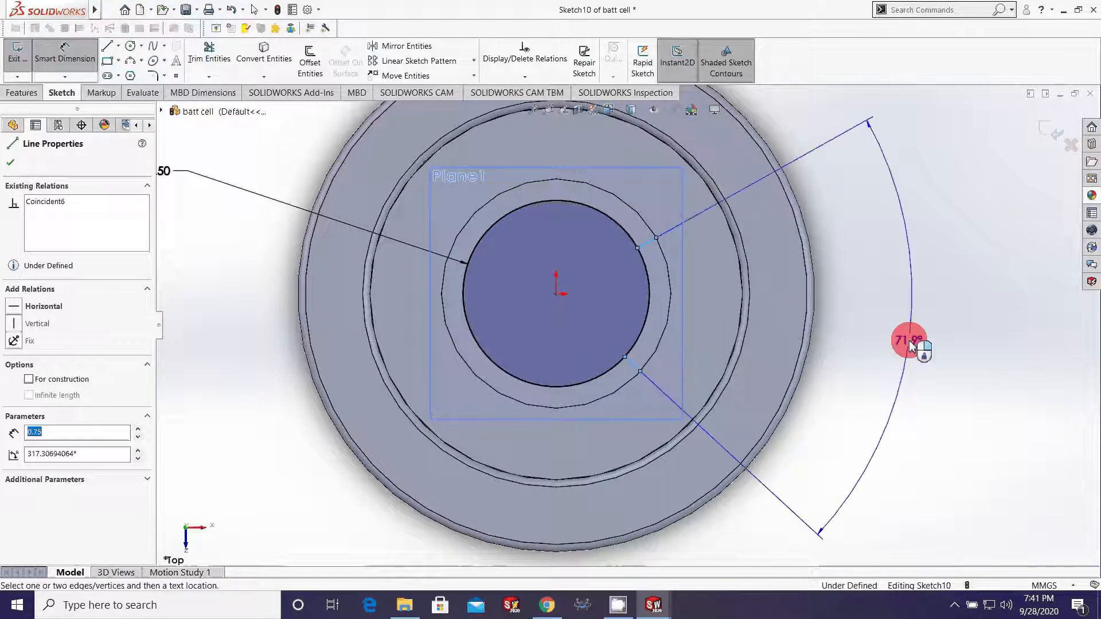
pyautogui.click(910, 343)
pyautogui.write('60')
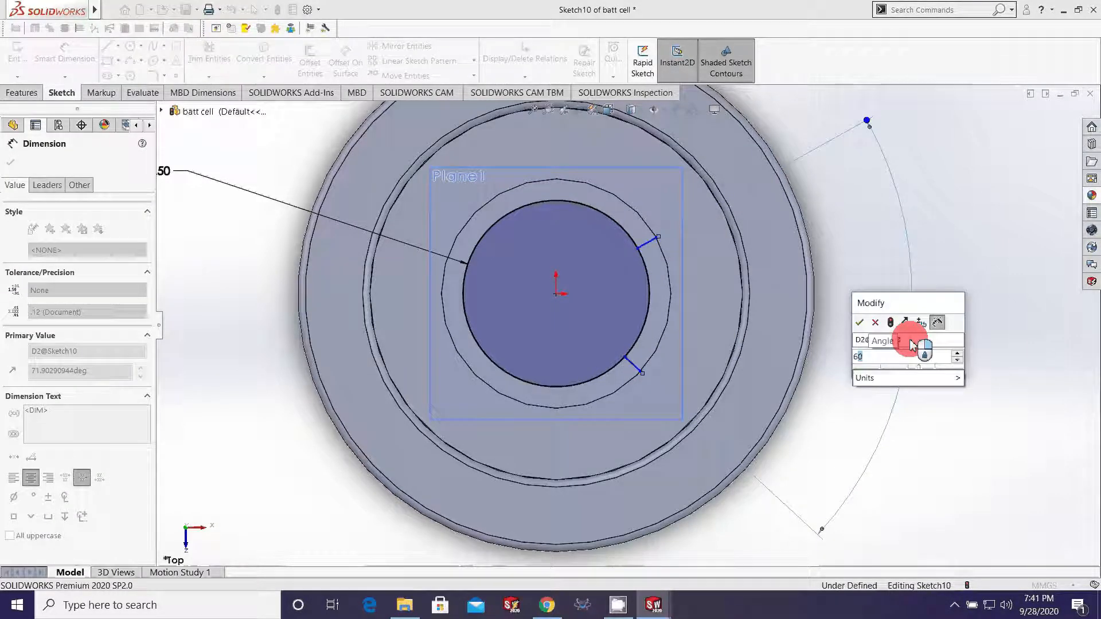
pyautogui.press('Return')
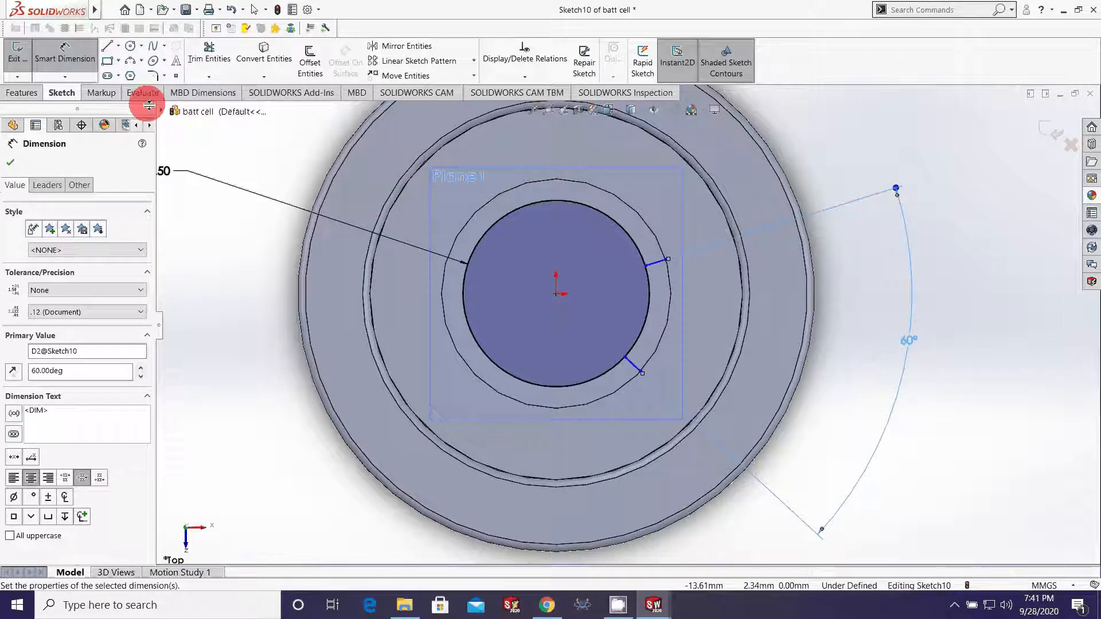
pyautogui.click(10, 162)
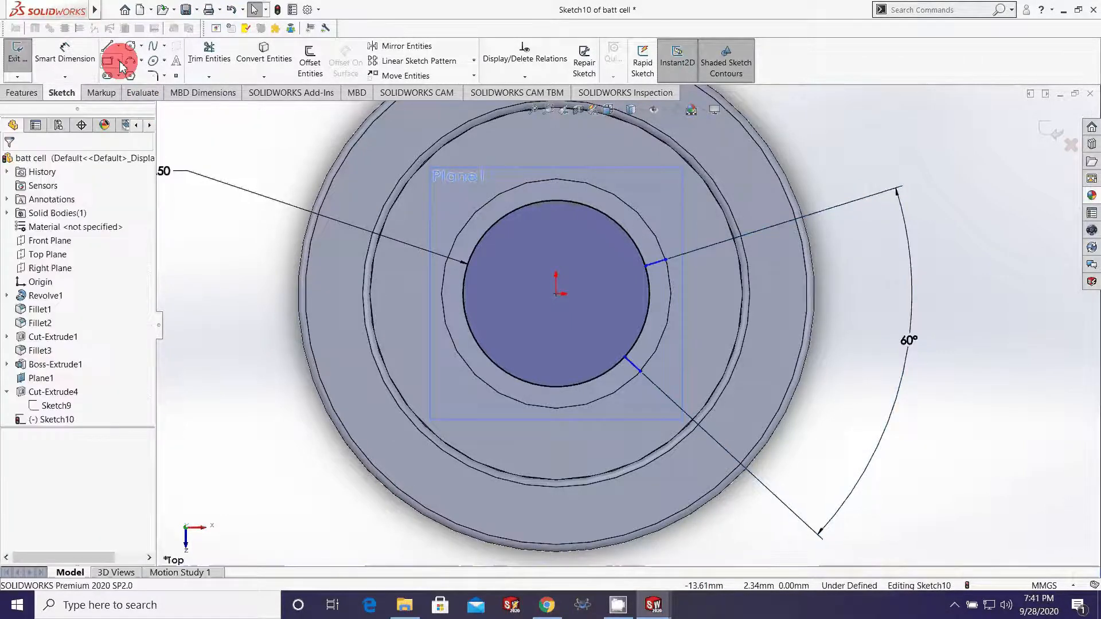
# - Close the ring sector with two 3-point arcs joining the lines' ends along the 6.5 mm circle and the terminal's outer edge
pyautogui.click(121, 66)
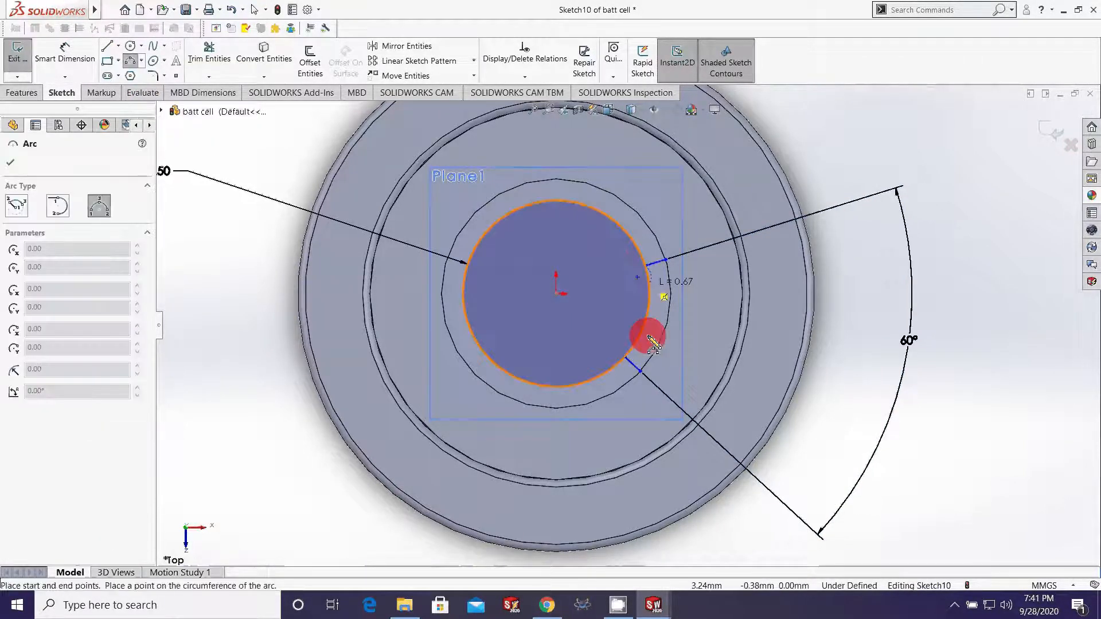
pyautogui.click(625, 357)
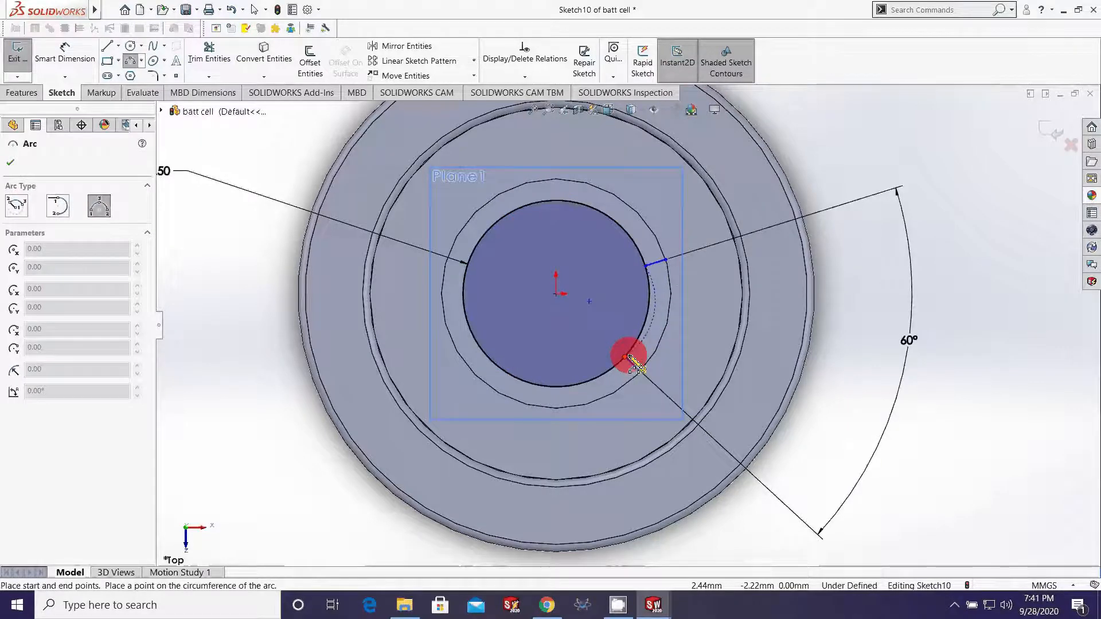
pyautogui.click(630, 314)
pyautogui.click(131, 61)
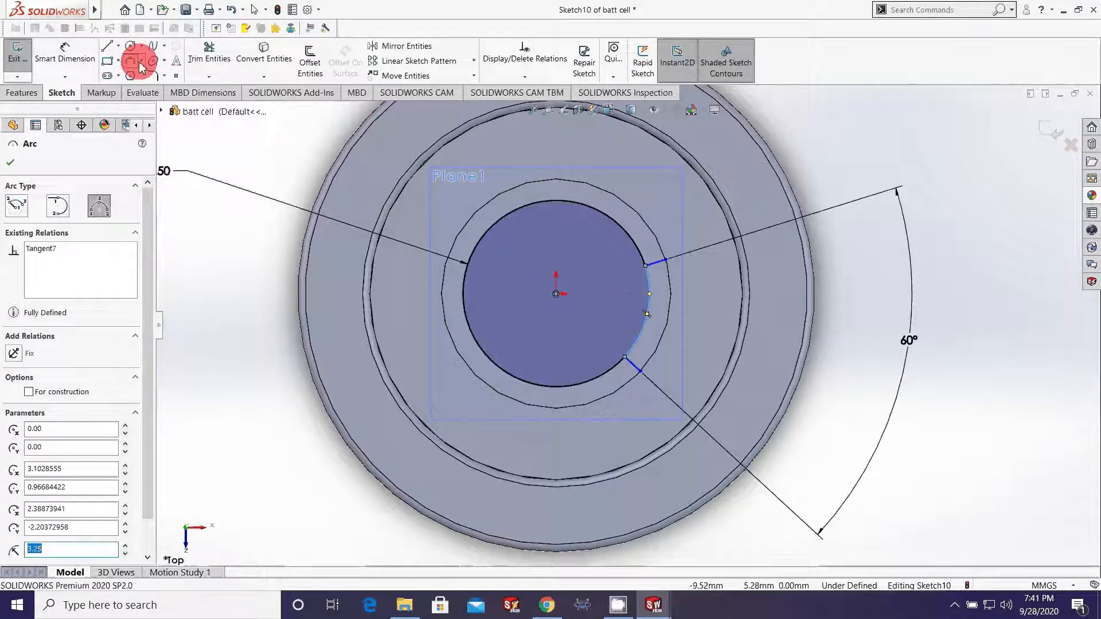
pyautogui.click(664, 259)
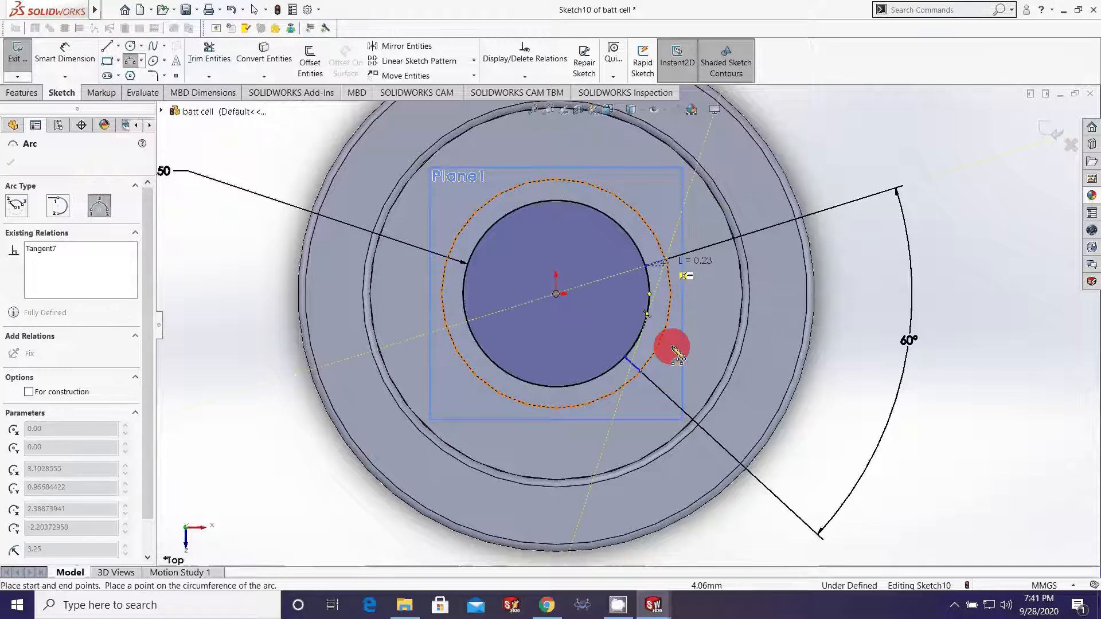
pyautogui.click(640, 371)
pyautogui.click(657, 350)
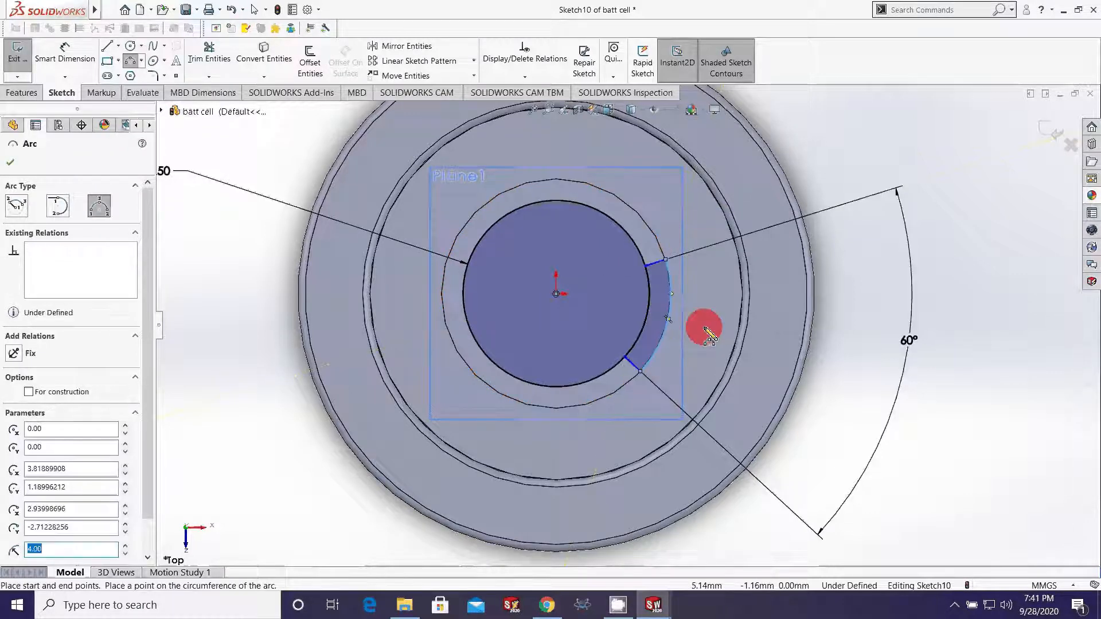
pyautogui.click(11, 163)
pyautogui.press('Escape')
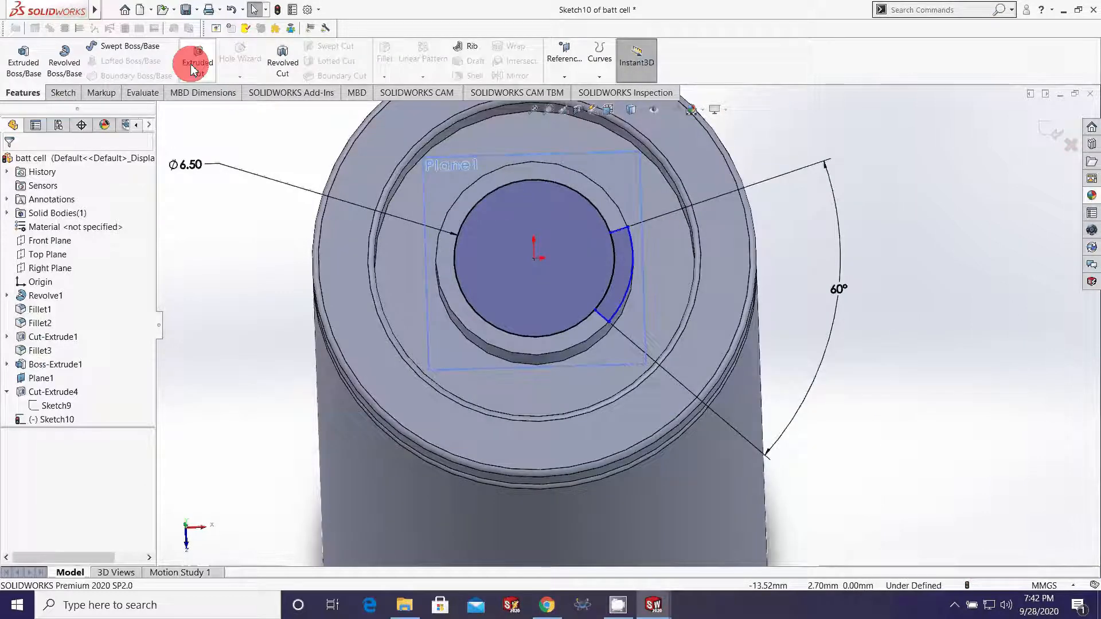
# - Cut-extrude the ring sector region 2 mm deep into the terminal's outer wall
pyautogui.click(193, 68)
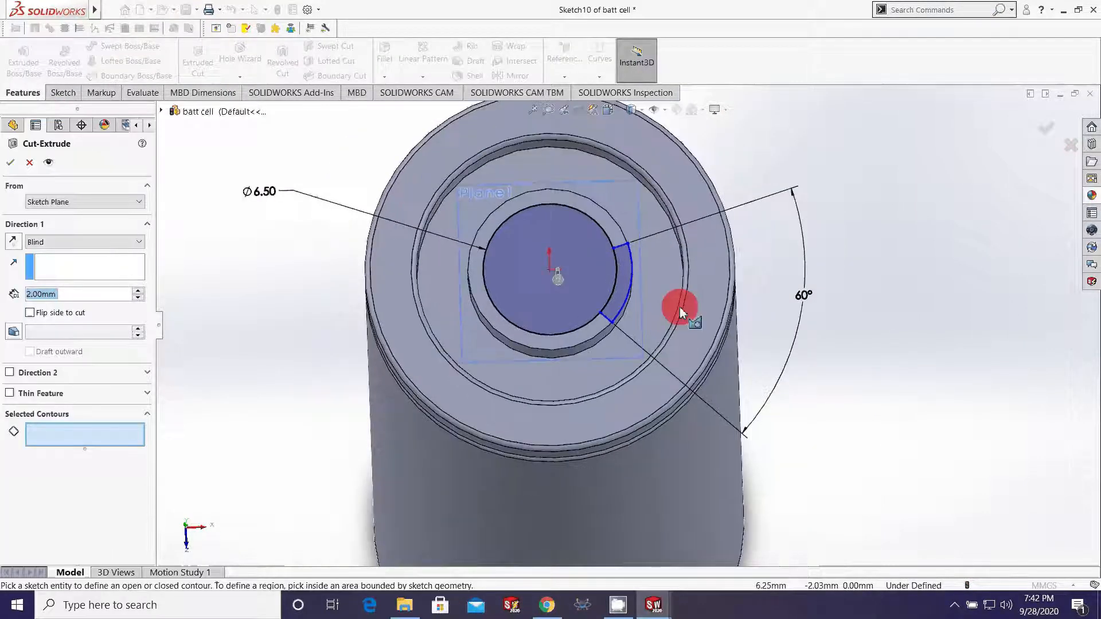
pyautogui.moveTo(679, 308); pyautogui.dragTo(649, 245, button='middle')
pyautogui.scroll(-3, 646, 292)
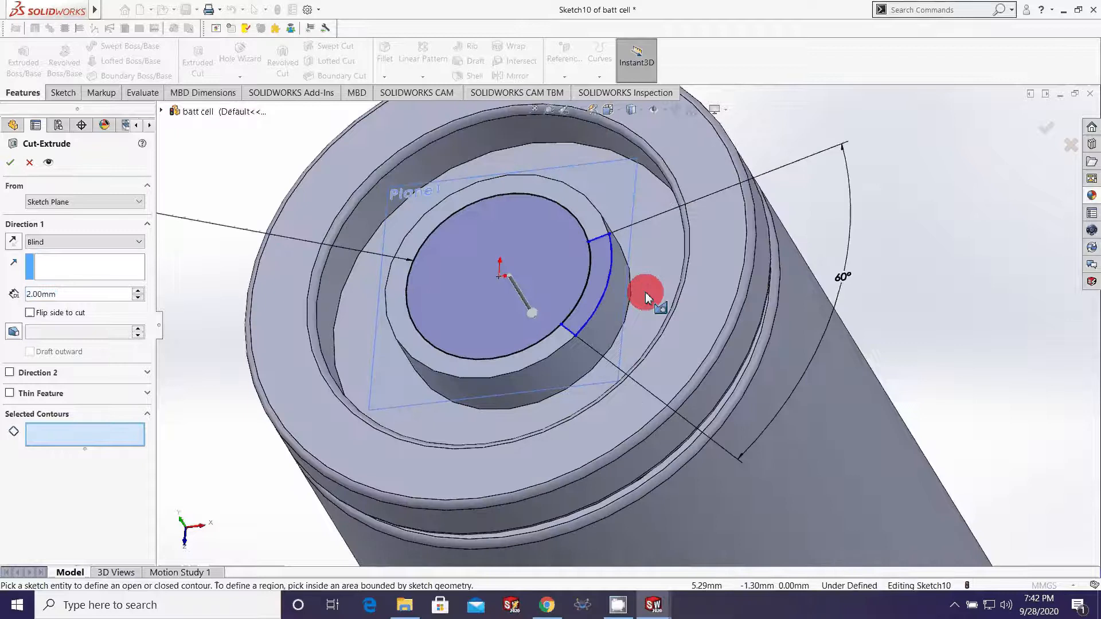
pyautogui.click(594, 293)
pyautogui.scroll(1, 618, 326)
pyautogui.moveTo(618, 327); pyautogui.dragTo(633, 336, button='middle')
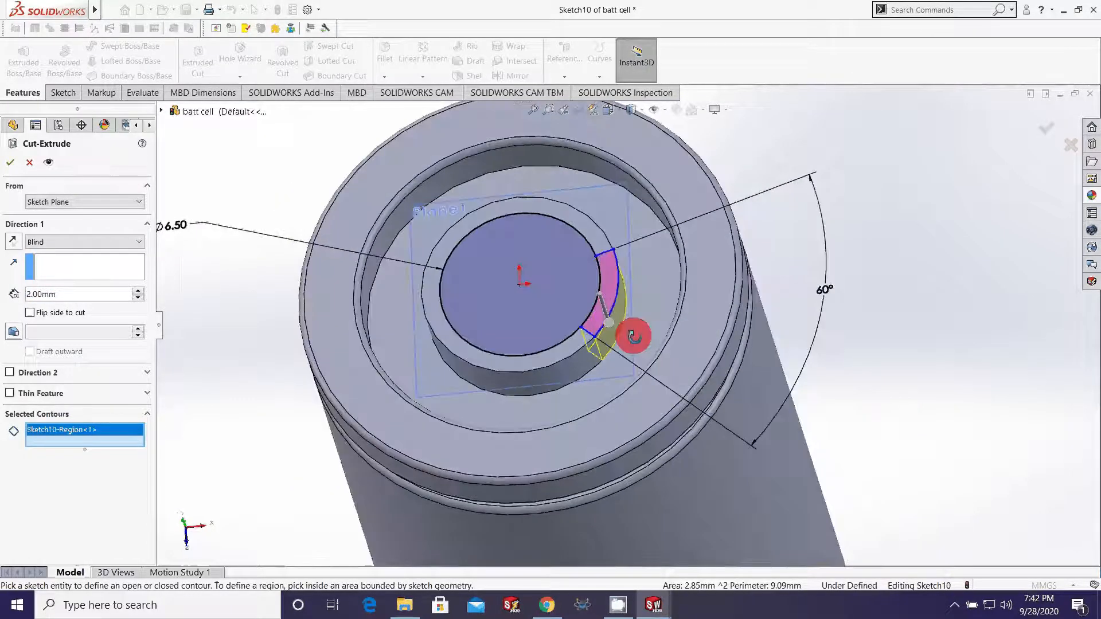
pyautogui.click(4, 165)
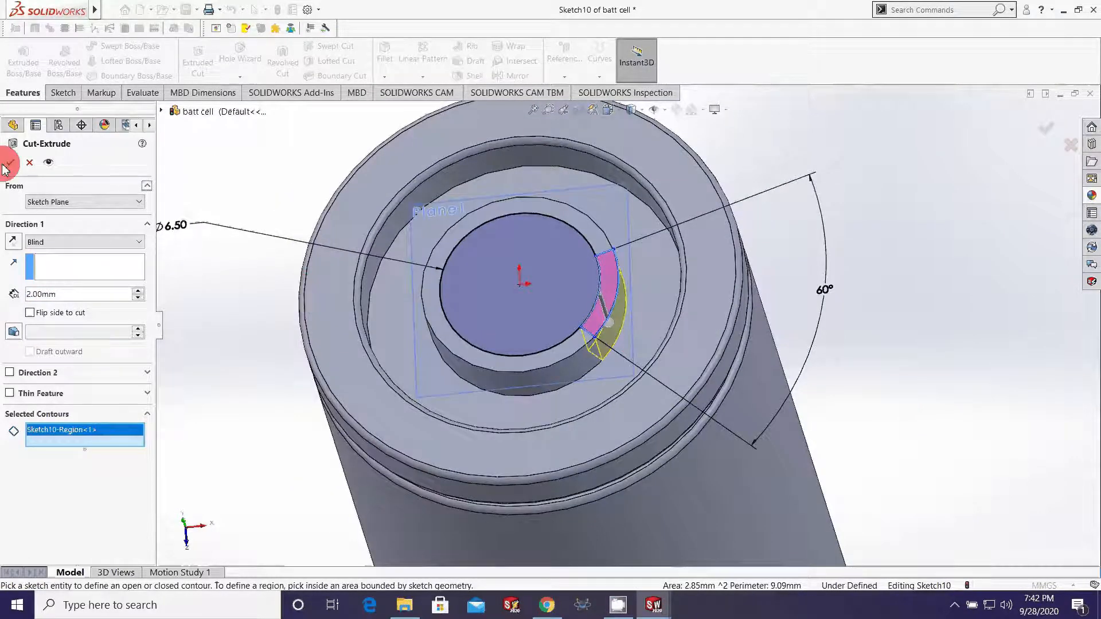
pyautogui.scroll(2, 679, 319)
pyautogui.moveTo(679, 319); pyautogui.dragTo(641, 329, button='middle')
pyautogui.scroll(-3, 606, 326)
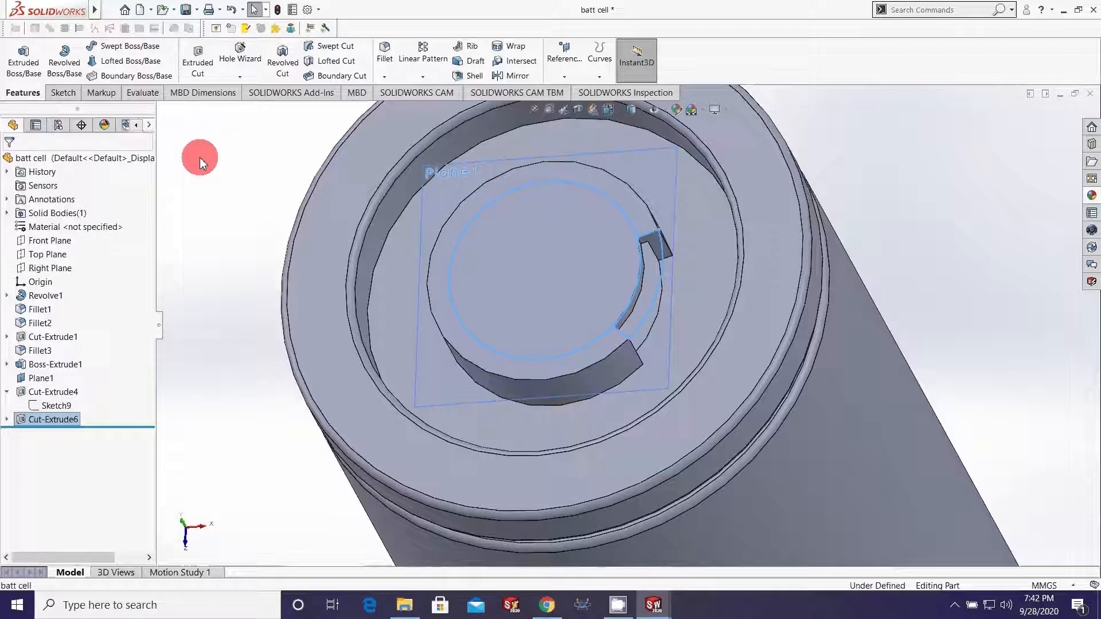
# - Circular-pattern the ring sector cut around the terminal's circular edge with 3 equally spaced instances over 360 degrees
pyautogui.click(423, 76)
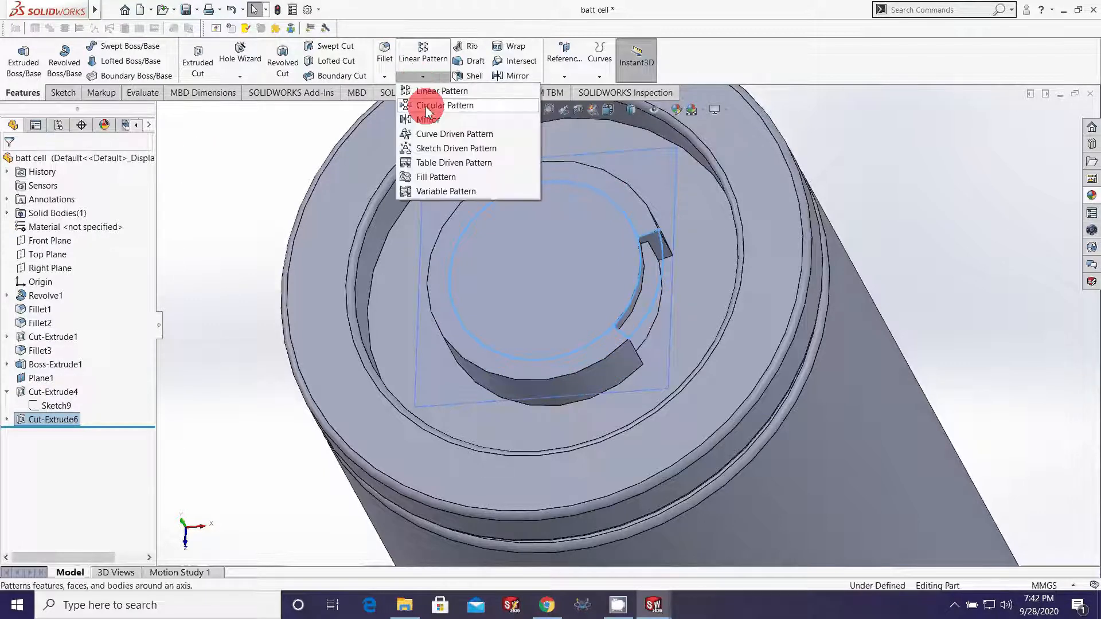
pyautogui.click(427, 107)
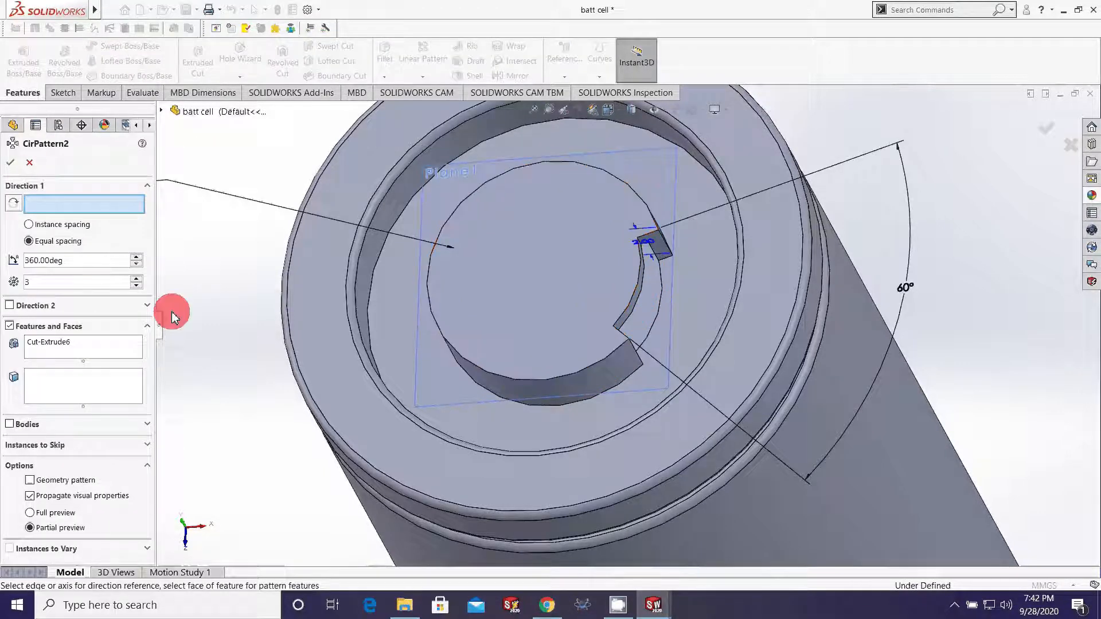
pyautogui.click(602, 175)
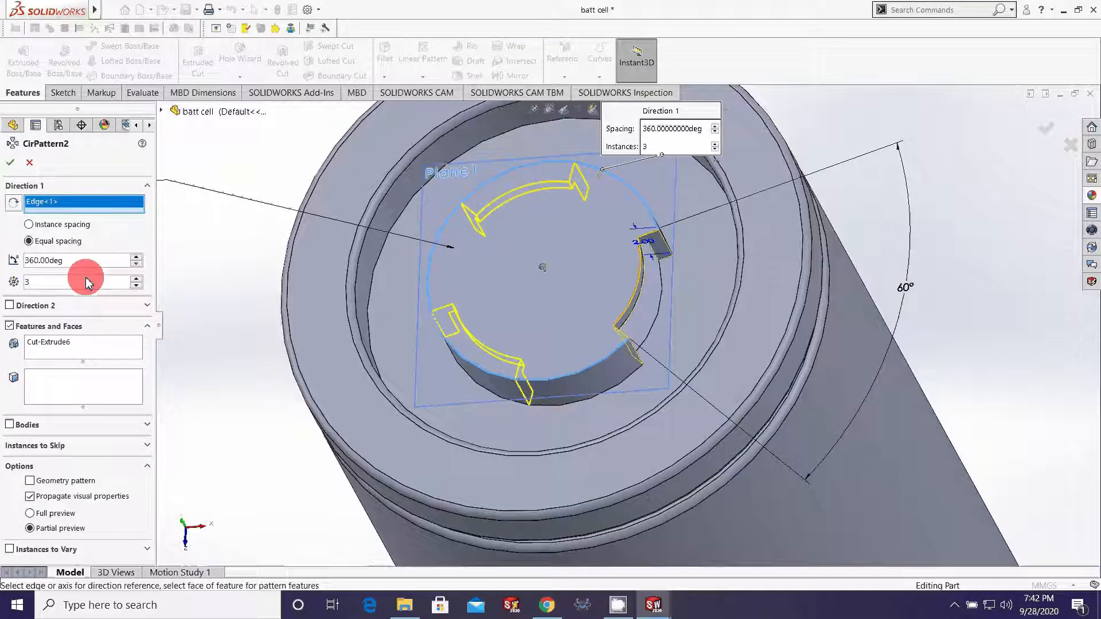
pyautogui.click(34, 203)
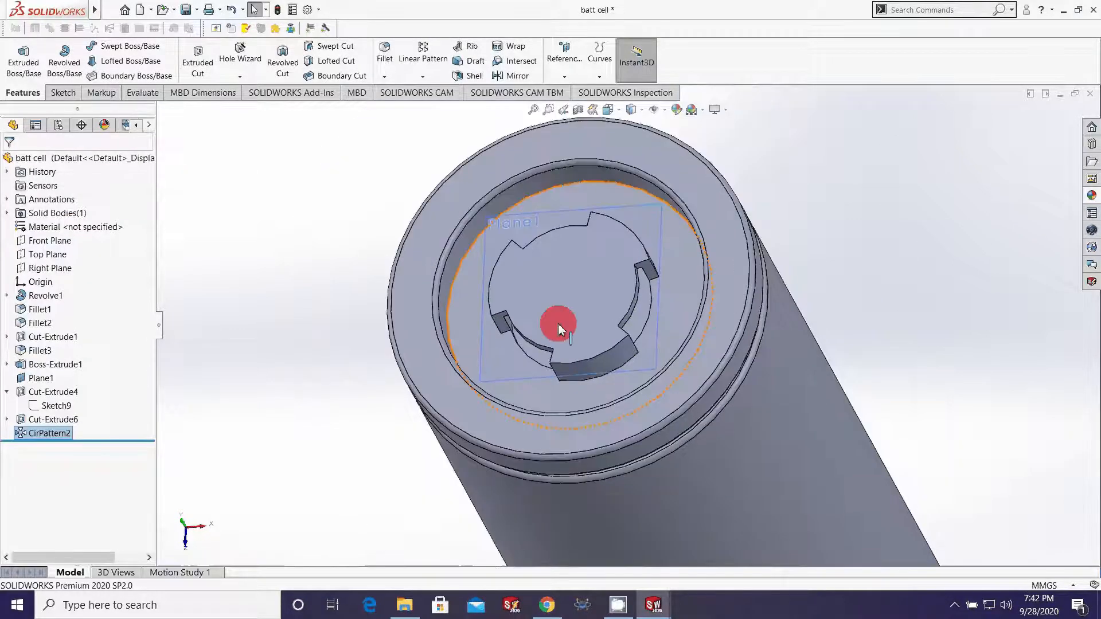
# - Fillet the three outer base edges where the terminal's protruding segments meet the recess floor with a 0.5 mm radius
pyautogui.scroll(1, 558, 324)
pyautogui.scroll(-6, 525, 333)
pyautogui.moveTo(553, 286); pyautogui.dragTo(483, 270, button='middle')
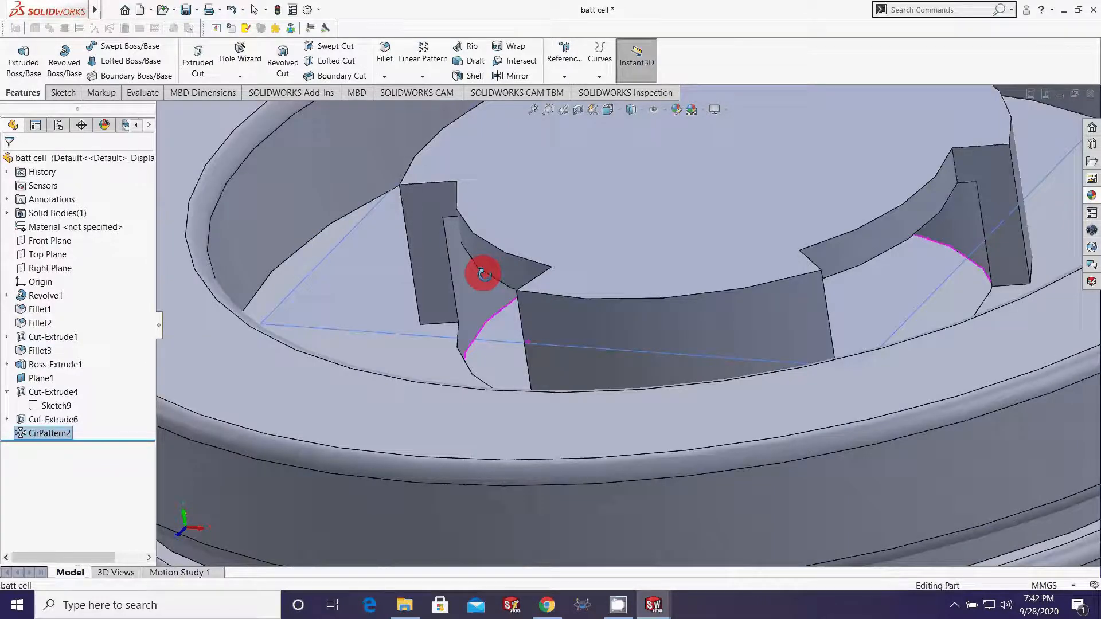
pyautogui.scroll(4, 504, 312)
pyautogui.moveTo(512, 314)
pyautogui.mouseDown(button='middle')
pyautogui.moveTo(609, 221)
pyautogui.moveTo(631, 325)
pyautogui.moveTo(558, 162)
pyautogui.moveTo(590, 263)
pyautogui.moveTo(675, 207)
pyautogui.moveTo(633, 213)
pyautogui.moveTo(658, 277)
pyautogui.moveTo(637, 224)
pyautogui.moveTo(634, 309)
pyautogui.mouseUp(button='middle')
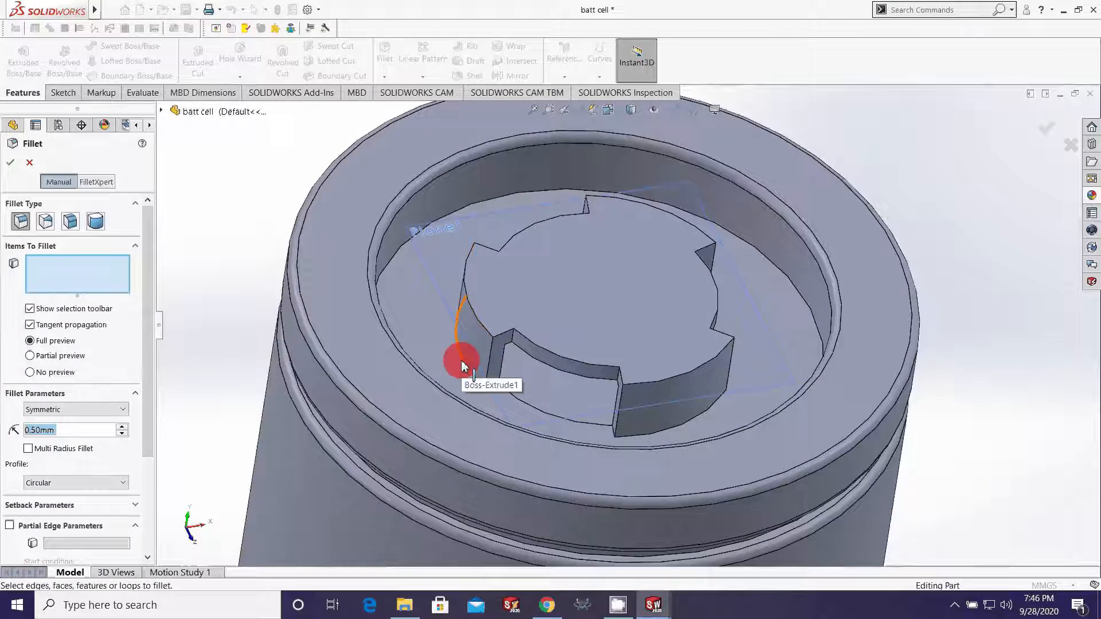
pyautogui.click(462, 363)
pyautogui.scroll(2, 582, 367)
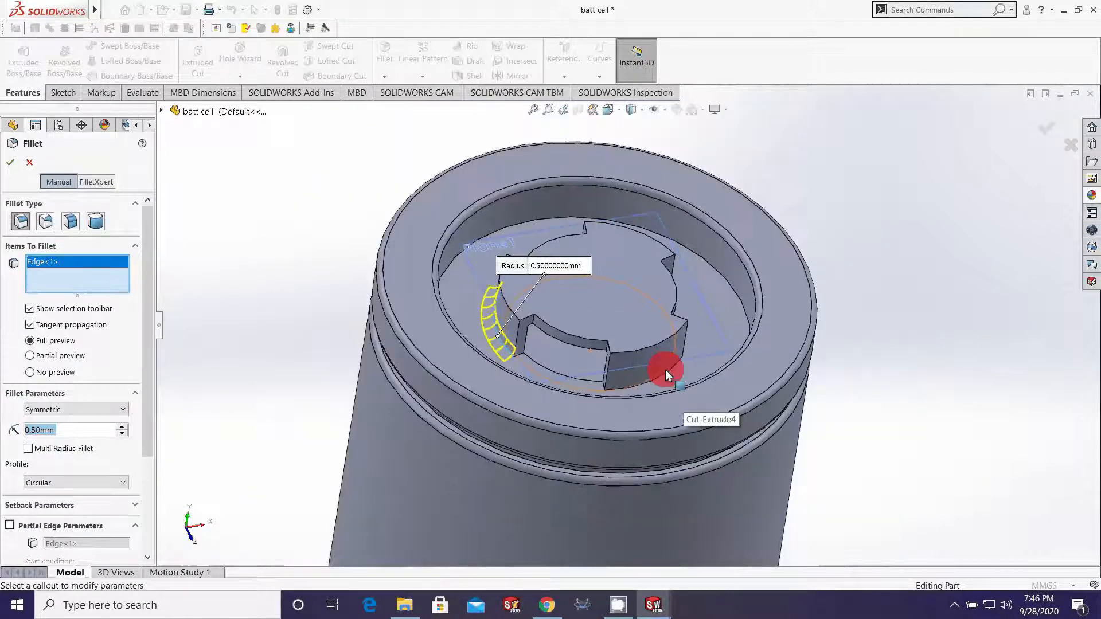
pyautogui.scroll(-3, 665, 369)
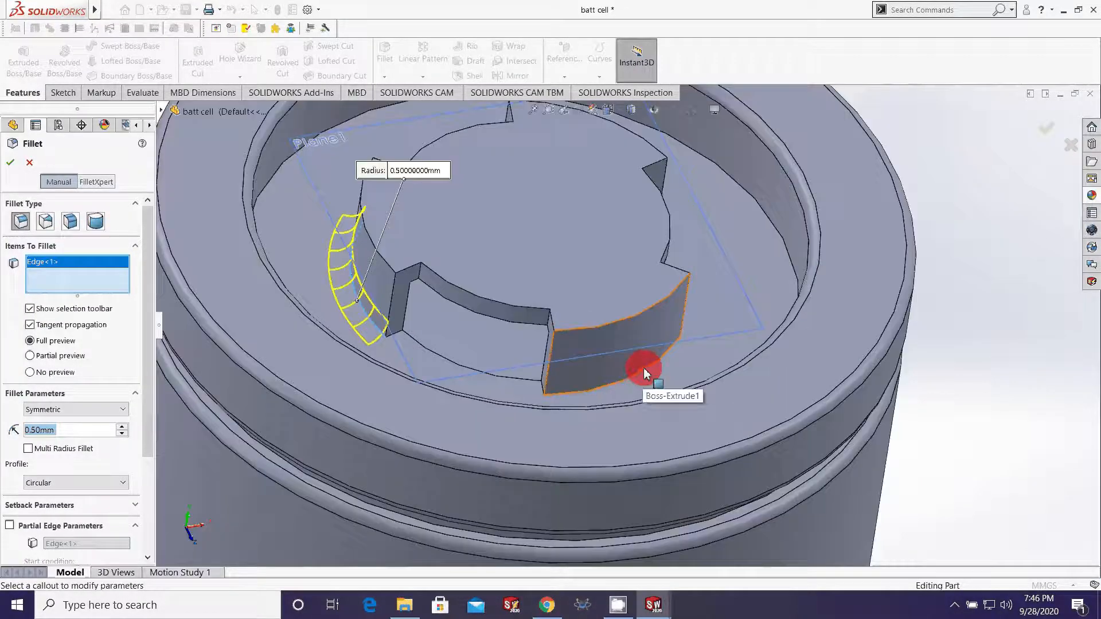
pyautogui.click(643, 376)
pyautogui.scroll(2, 653, 374)
pyautogui.moveTo(658, 373); pyautogui.dragTo(639, 319, button='middle')
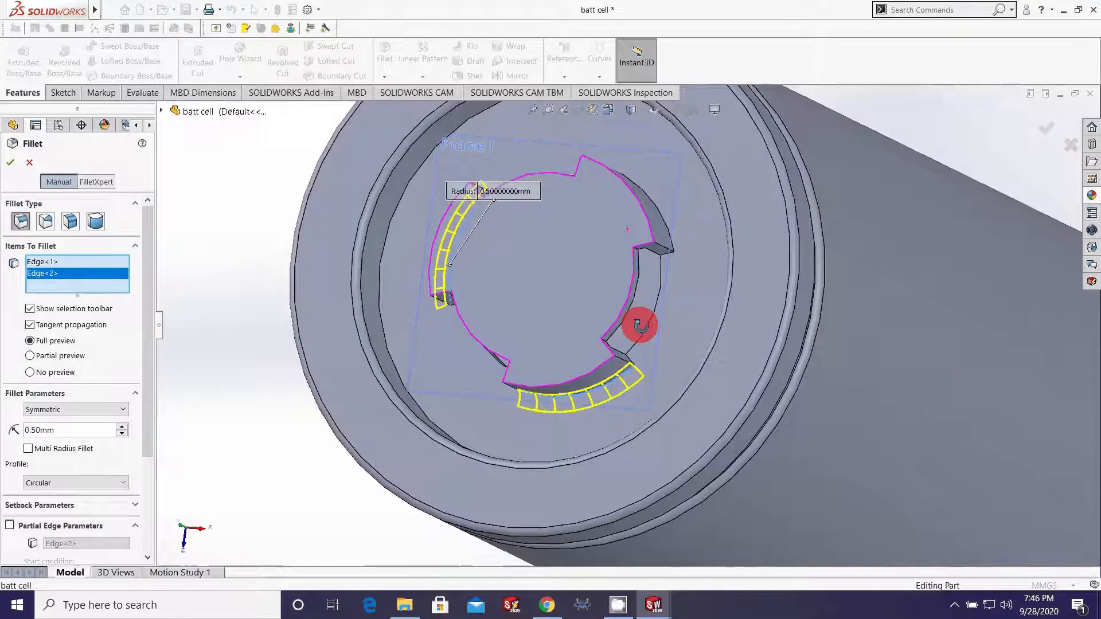
pyautogui.scroll(-3, 646, 205)
pyautogui.click(645, 209)
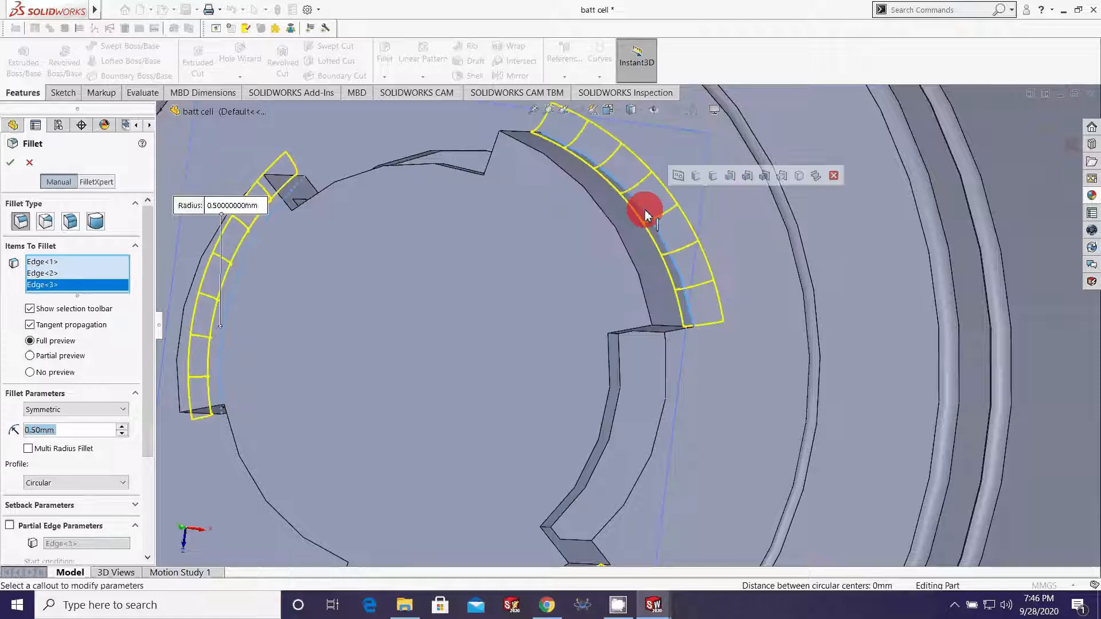
pyautogui.scroll(2, 644, 209)
pyautogui.click(12, 165)
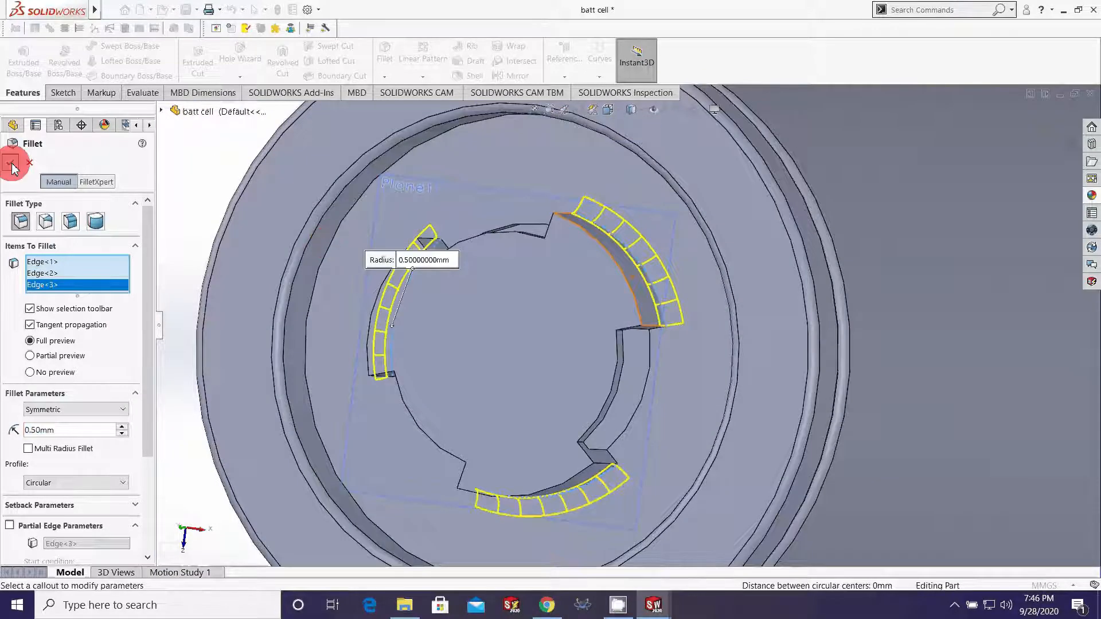
# - Set up a 0.5 mm fillet on the outer top edges of the terminal's three protruding segments
pyautogui.moveTo(641, 291); pyautogui.dragTo(316, 135, button='middle')
pyautogui.click(385, 55)
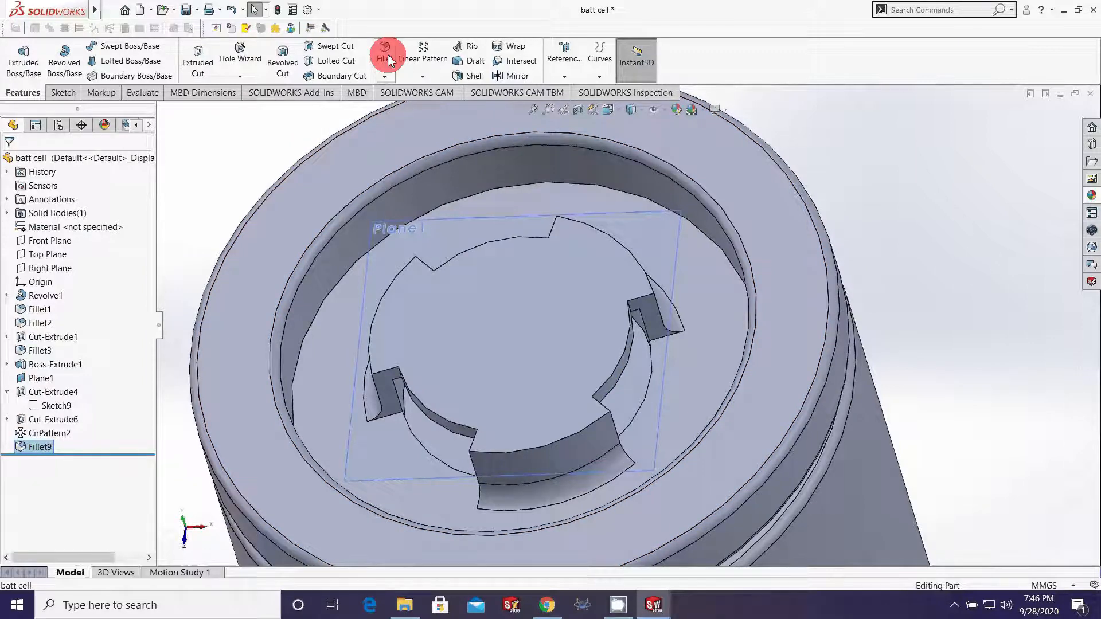
pyautogui.click(377, 325)
pyautogui.scroll(3, 558, 317)
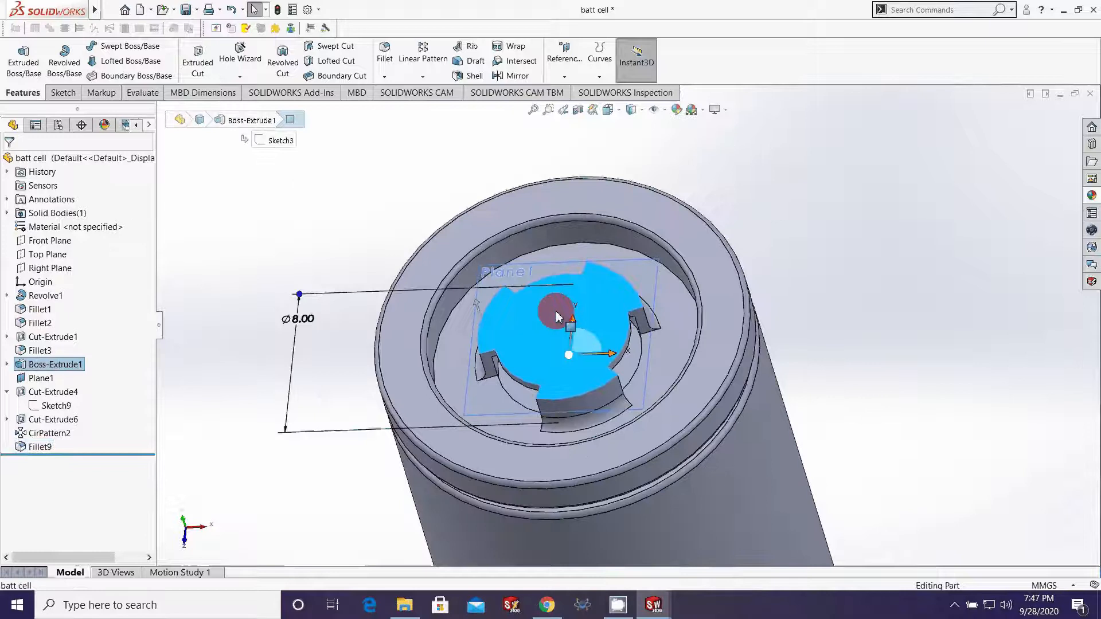
pyautogui.moveTo(558, 318); pyautogui.dragTo(409, 116, button='middle')
pyautogui.click(451, 135)
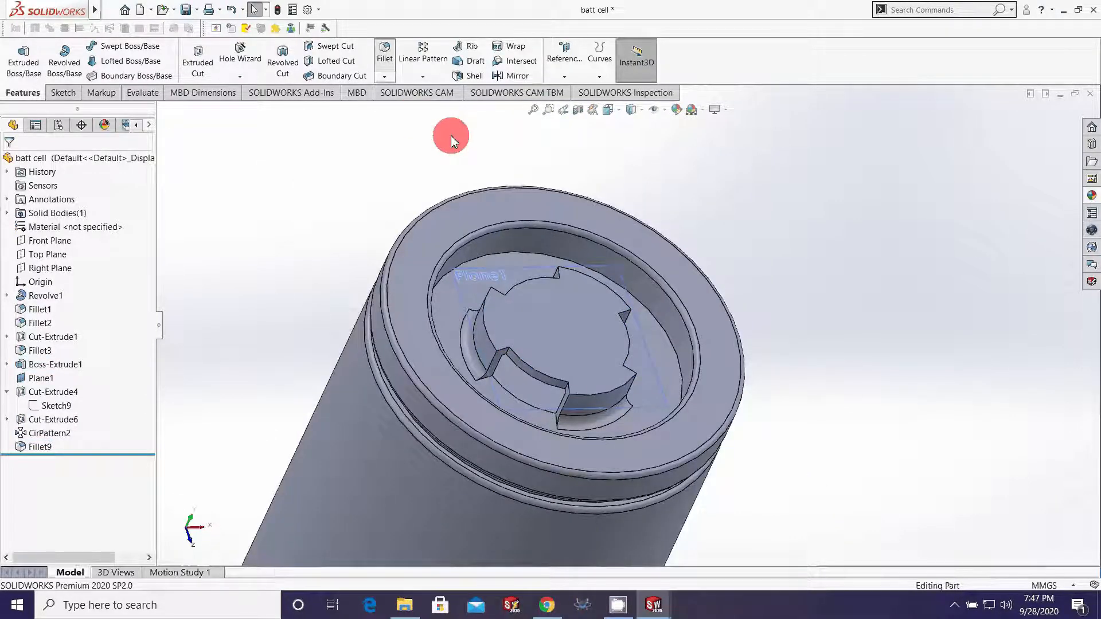
pyautogui.click(487, 322)
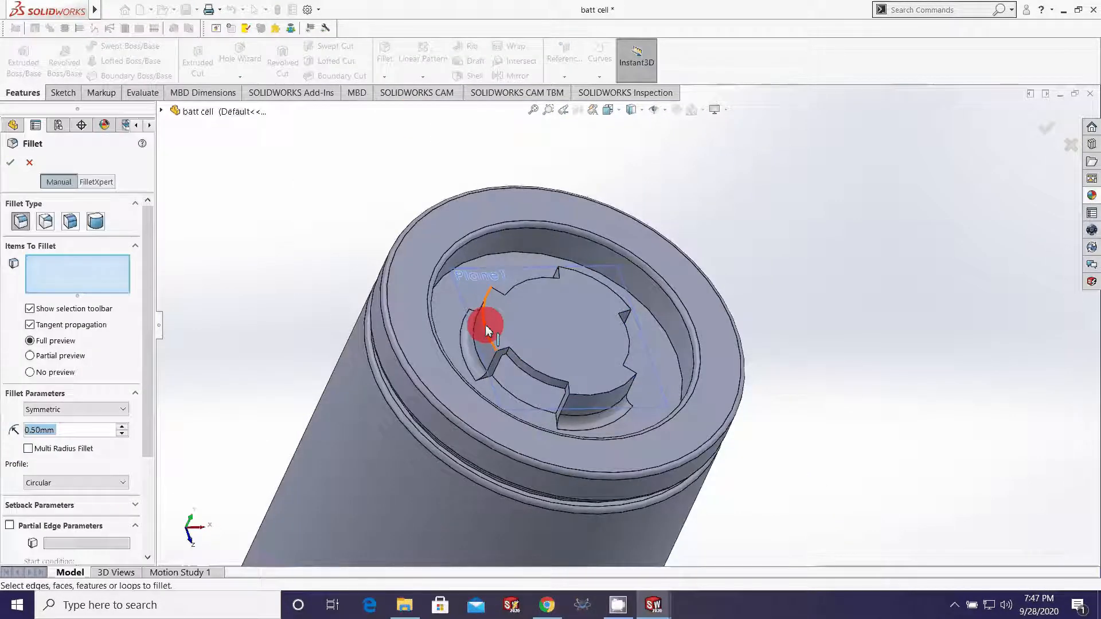
pyautogui.click(486, 327)
pyautogui.click(629, 364)
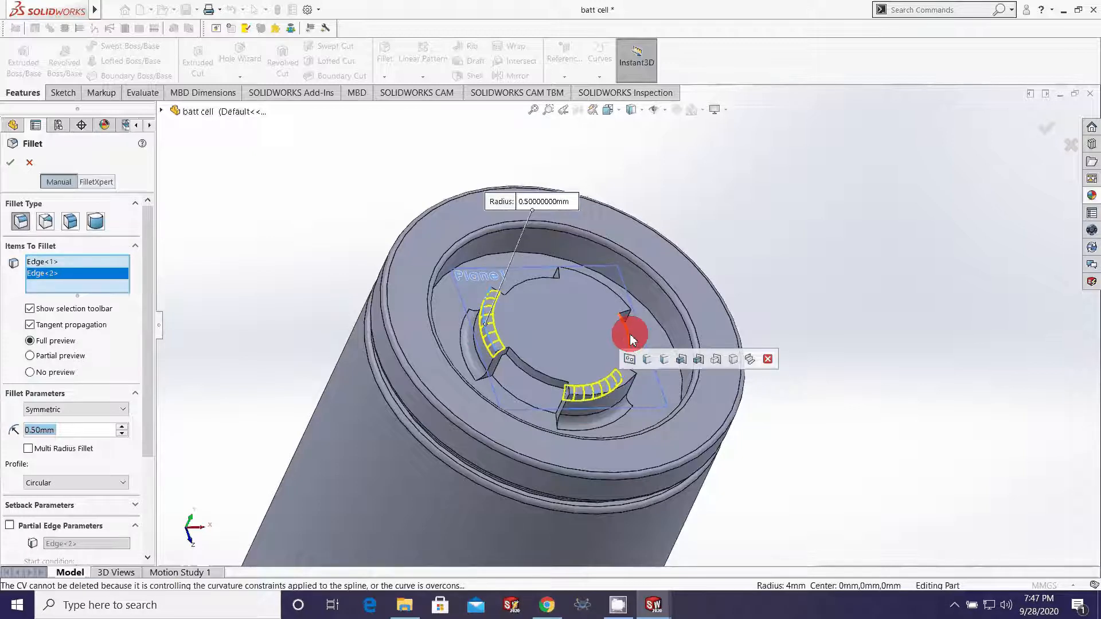
pyautogui.moveTo(630, 339); pyautogui.dragTo(571, 386, button='middle')
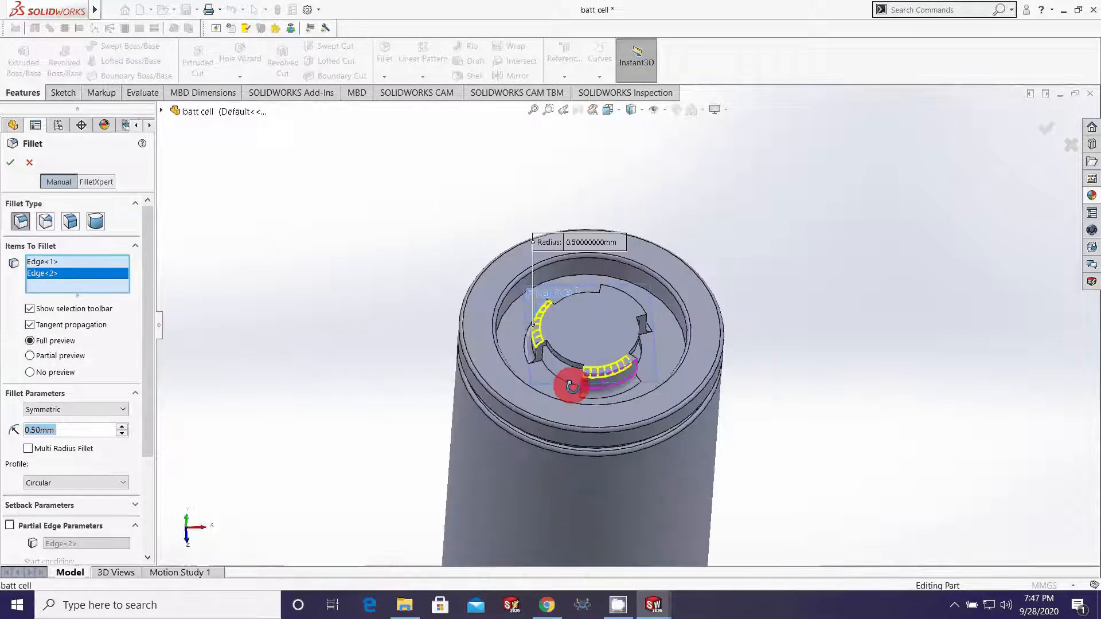
pyautogui.scroll(-3, 629, 304)
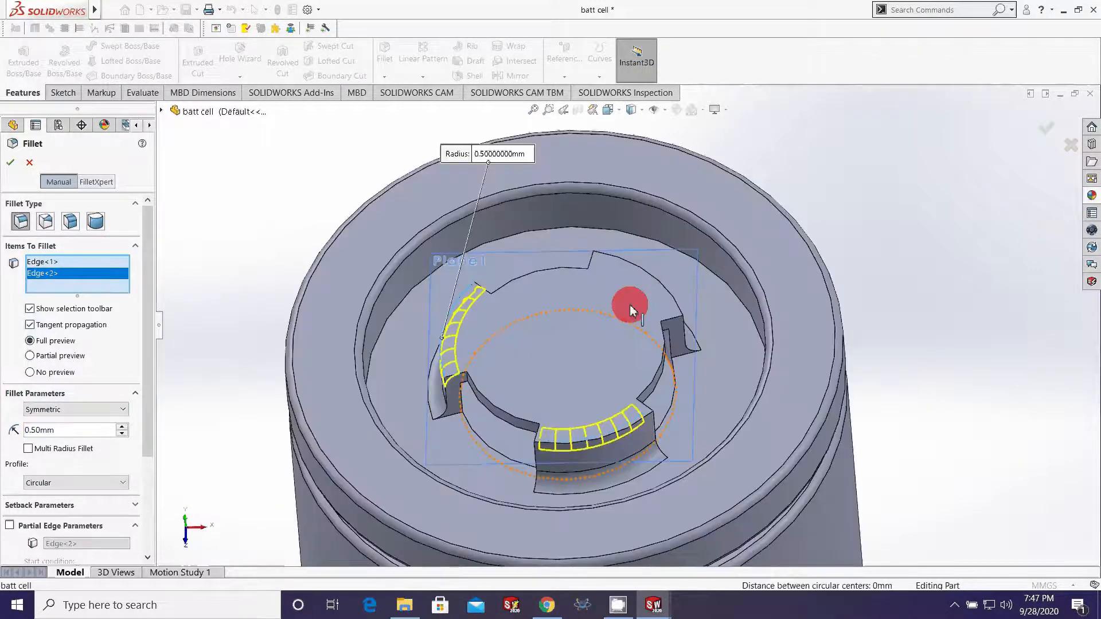
pyautogui.click(652, 275)
# - Add the three curved top edges inside the notches to the 0.5 mm fillet and apply it
pyautogui.click(659, 372)
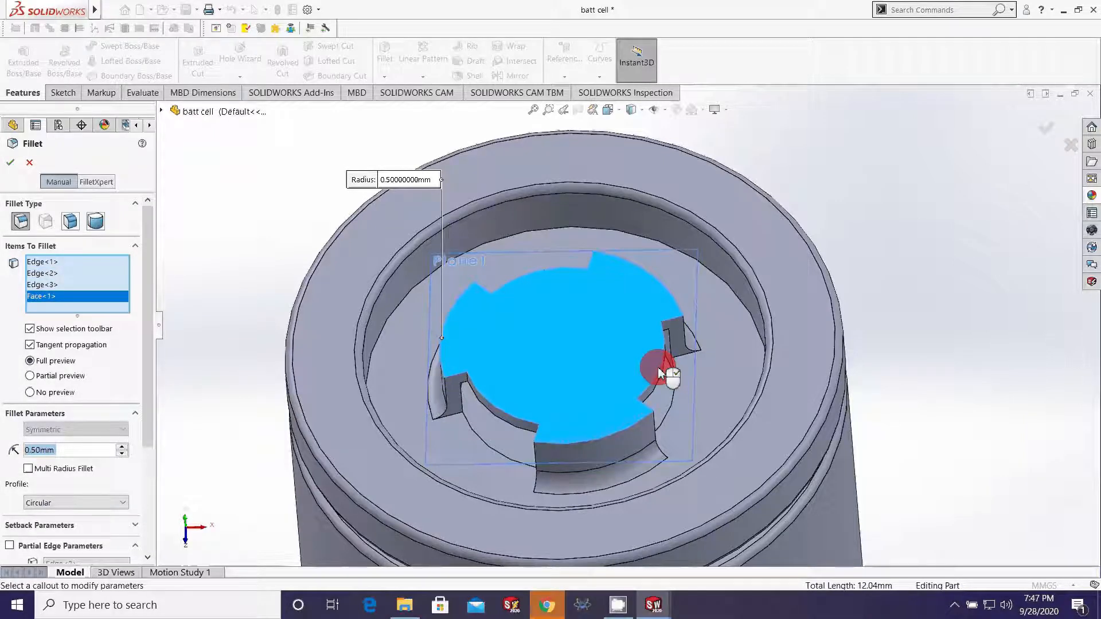
pyautogui.click(660, 374)
pyautogui.click(660, 375)
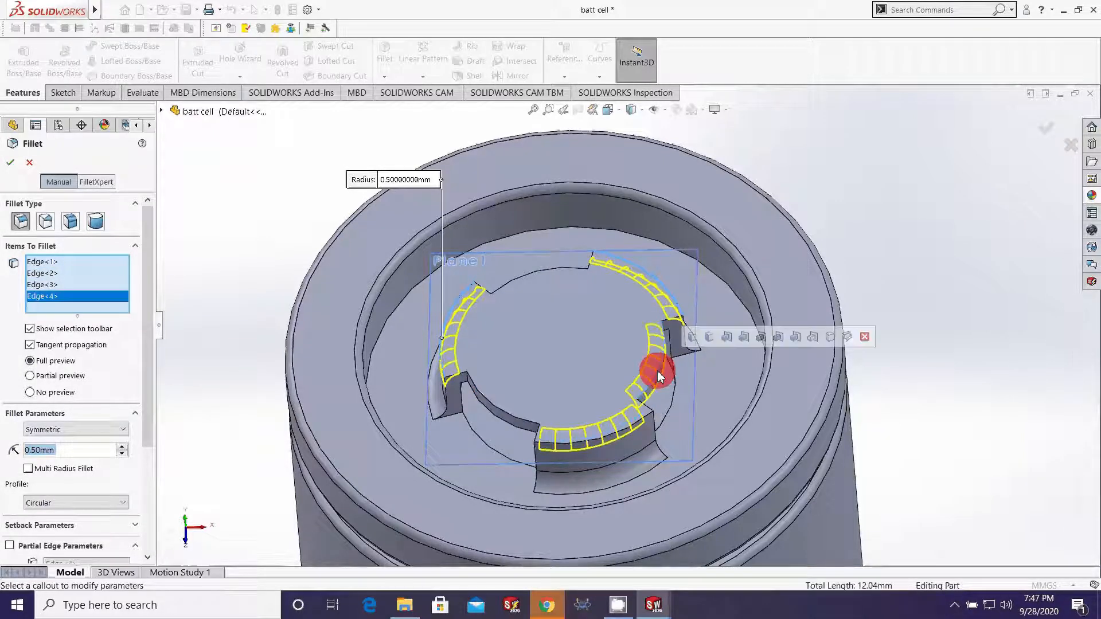
pyautogui.click(504, 412)
pyautogui.moveTo(517, 290); pyautogui.dragTo(594, 362, button='middle')
pyautogui.scroll(3, 545, 278)
pyautogui.click(582, 324)
pyautogui.scroll(-3, 594, 363)
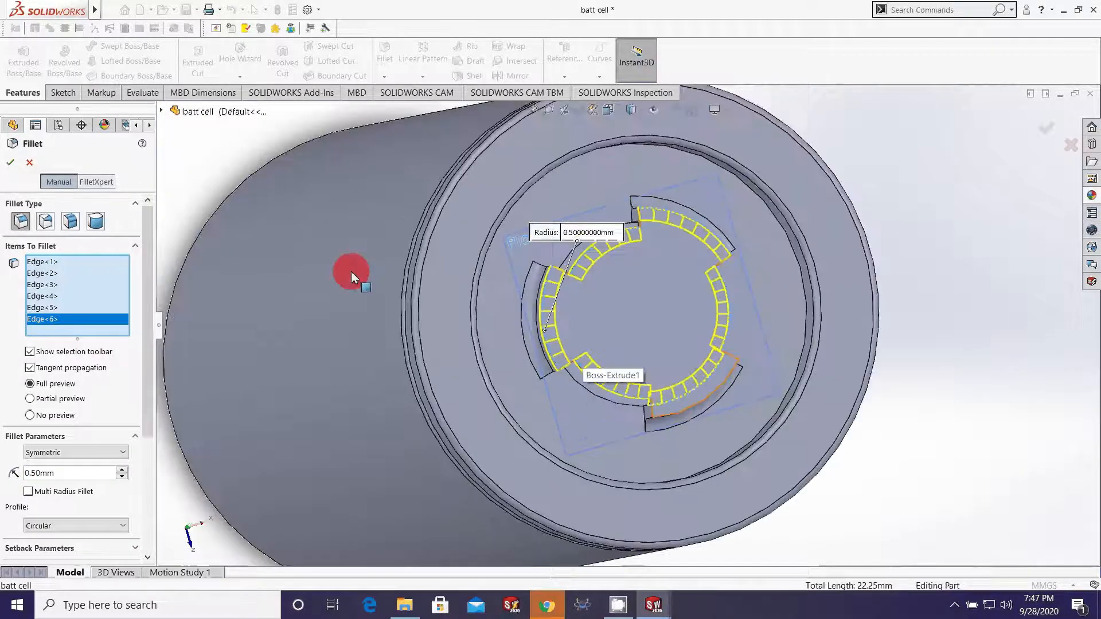
pyautogui.click(10, 162)
# - Set up another 0.5 mm fillet on the base edge of one notch's side wall at the recess floor
pyautogui.moveTo(676, 361); pyautogui.dragTo(643, 321, button='middle')
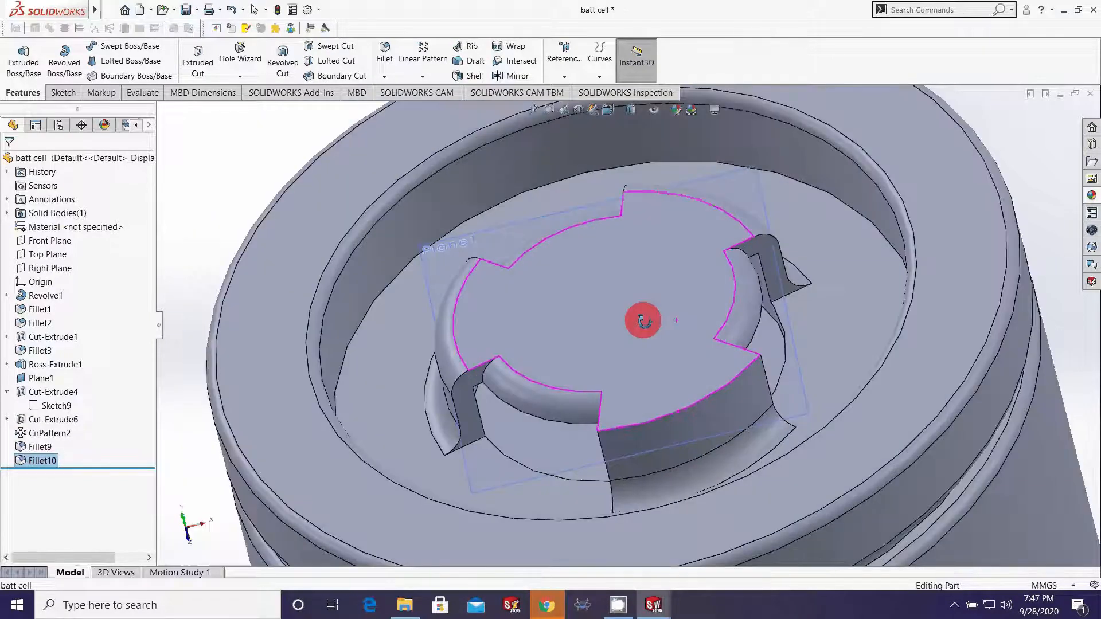
pyautogui.click(383, 50)
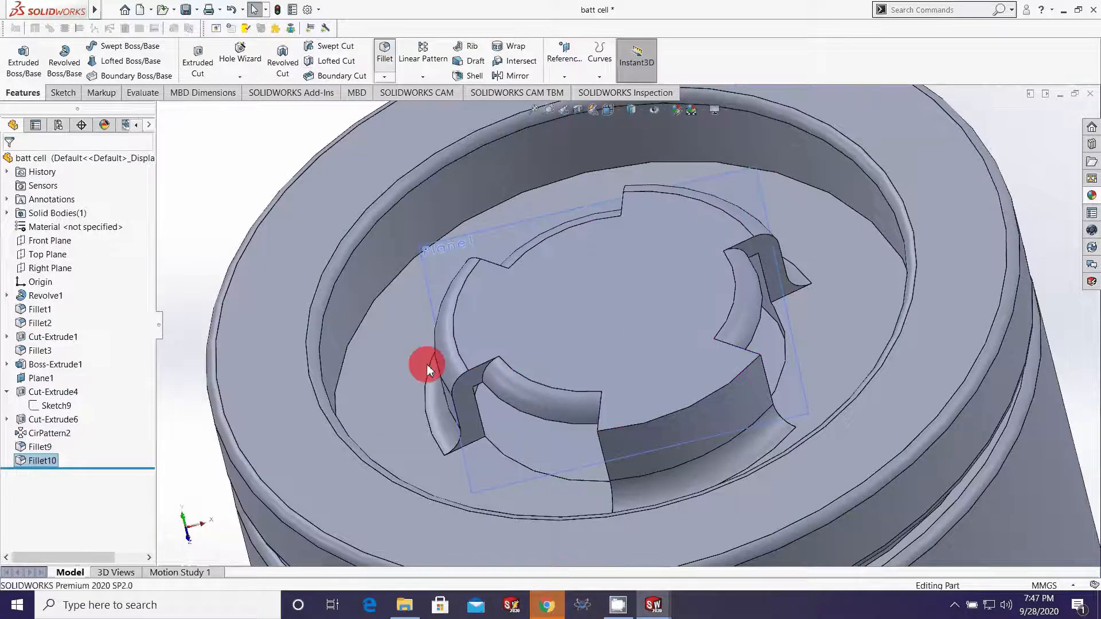
pyautogui.click(476, 438)
pyautogui.click(479, 444)
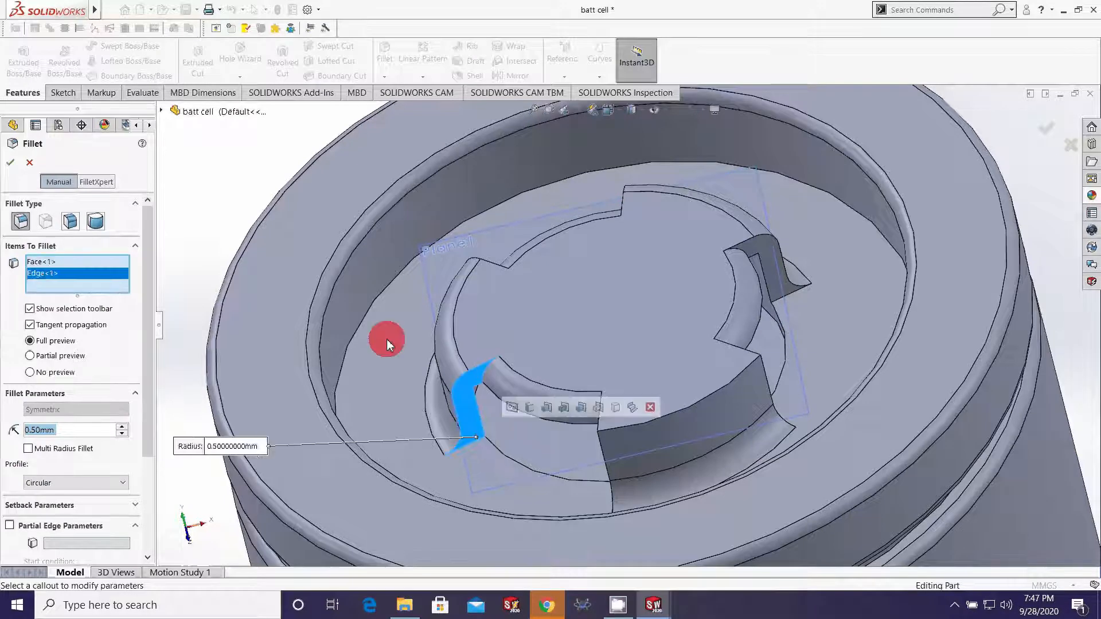
pyautogui.rightClick(91, 275)
pyautogui.click(123, 282)
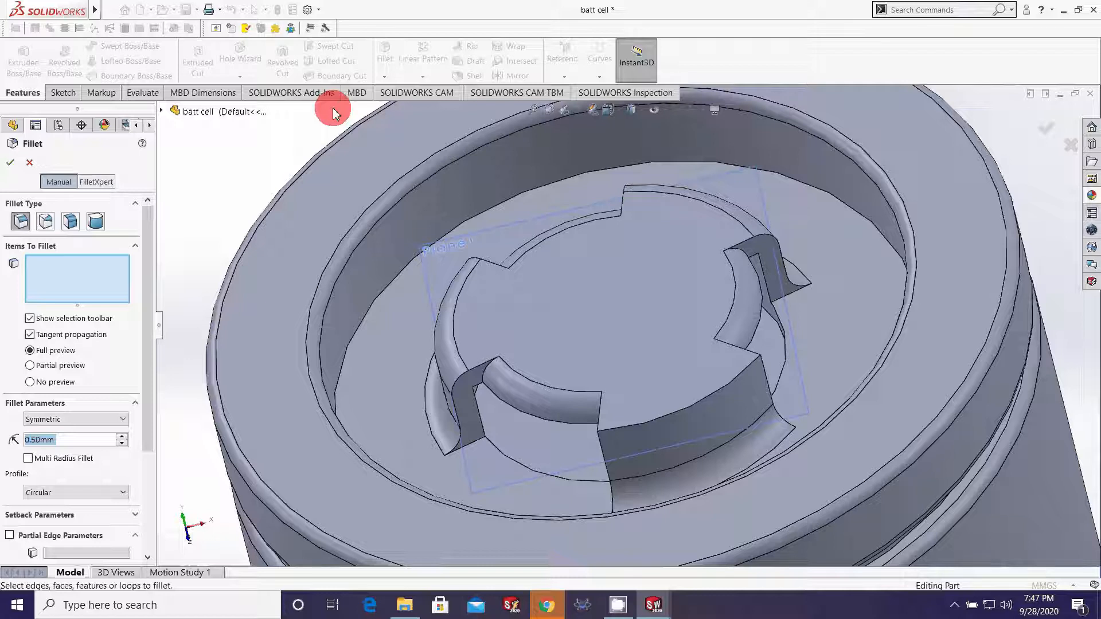
pyautogui.click(474, 449)
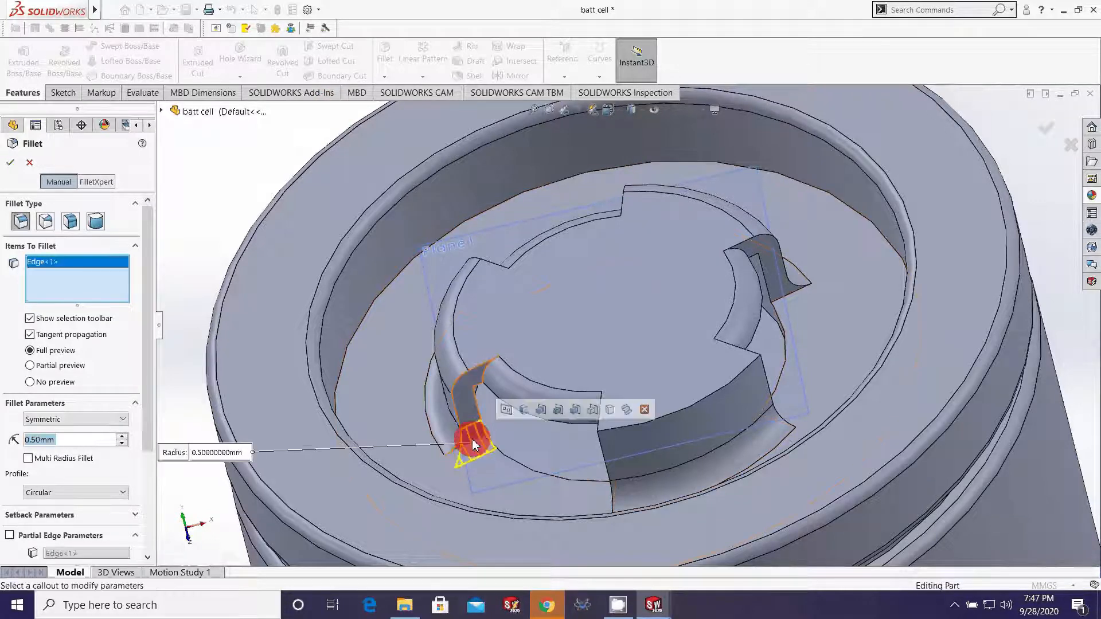
pyautogui.click(474, 376)
pyautogui.click(474, 377)
# - Add three more base edges of the terminal's notch side walls at the recess floor to the 0.5 mm fillet
pyautogui.moveTo(492, 450); pyautogui.dragTo(676, 452, button='middle')
pyautogui.scroll(-2, 478, 414)
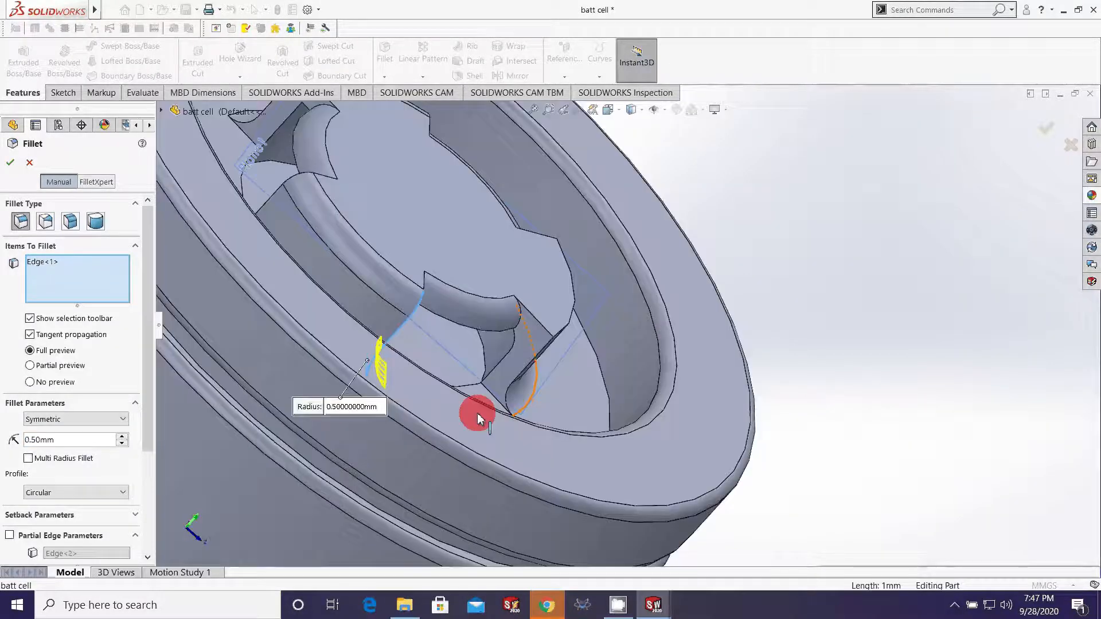
pyautogui.click(496, 401)
pyautogui.scroll(3, 497, 402)
pyautogui.moveTo(497, 401); pyautogui.dragTo(385, 291, button='middle')
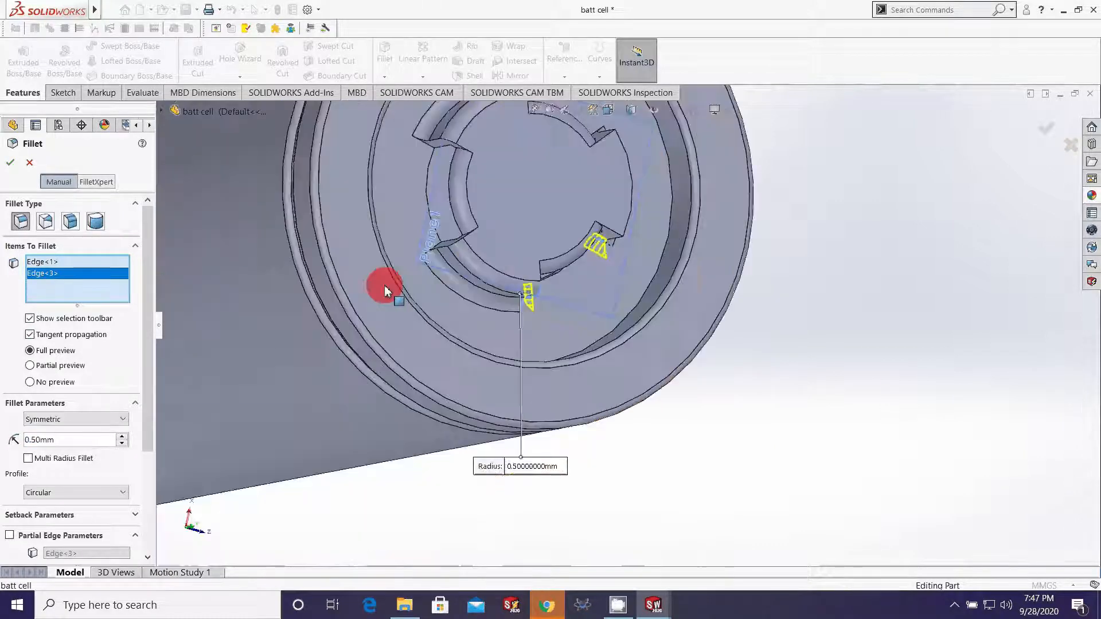
pyautogui.scroll(-3, 385, 291)
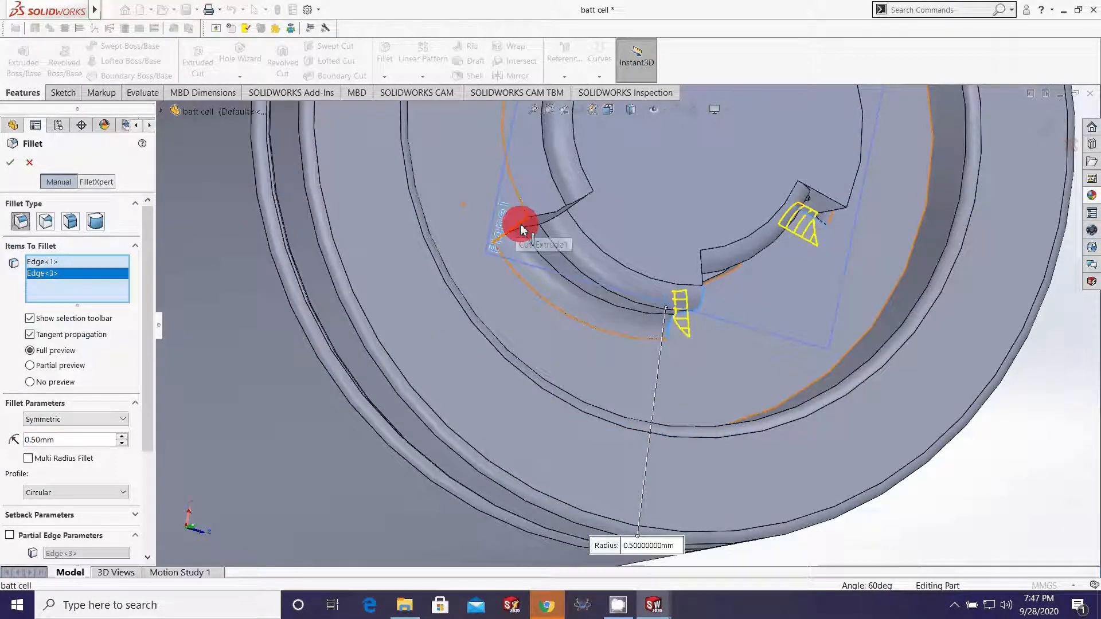
pyautogui.click(521, 224)
pyautogui.scroll(3, 576, 185)
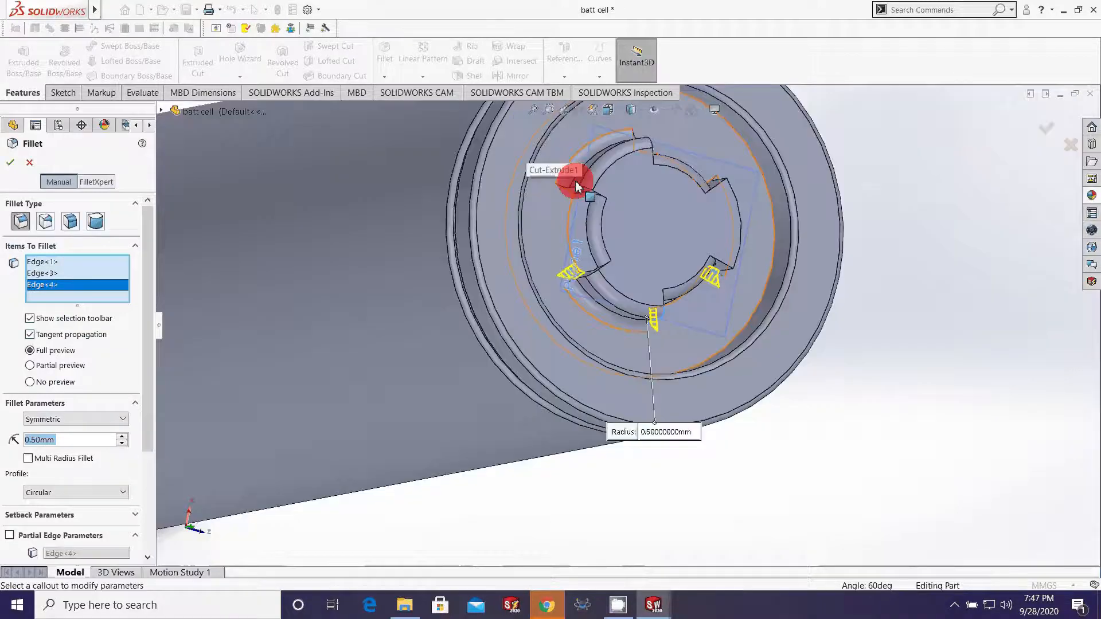
pyautogui.click(577, 186)
pyautogui.scroll(3, 576, 186)
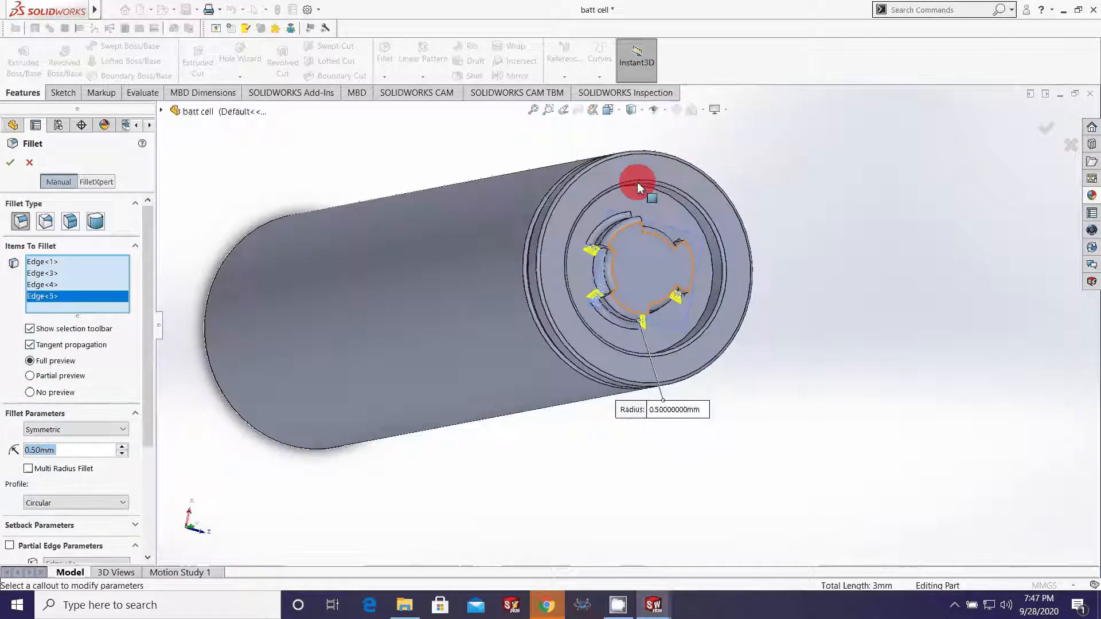
# - Add the last two notch side-wall base edges to the 0.5 mm fillet and apply it
pyautogui.moveTo(638, 186); pyautogui.dragTo(567, 230, button='middle')
pyautogui.scroll(-4, 327, 310)
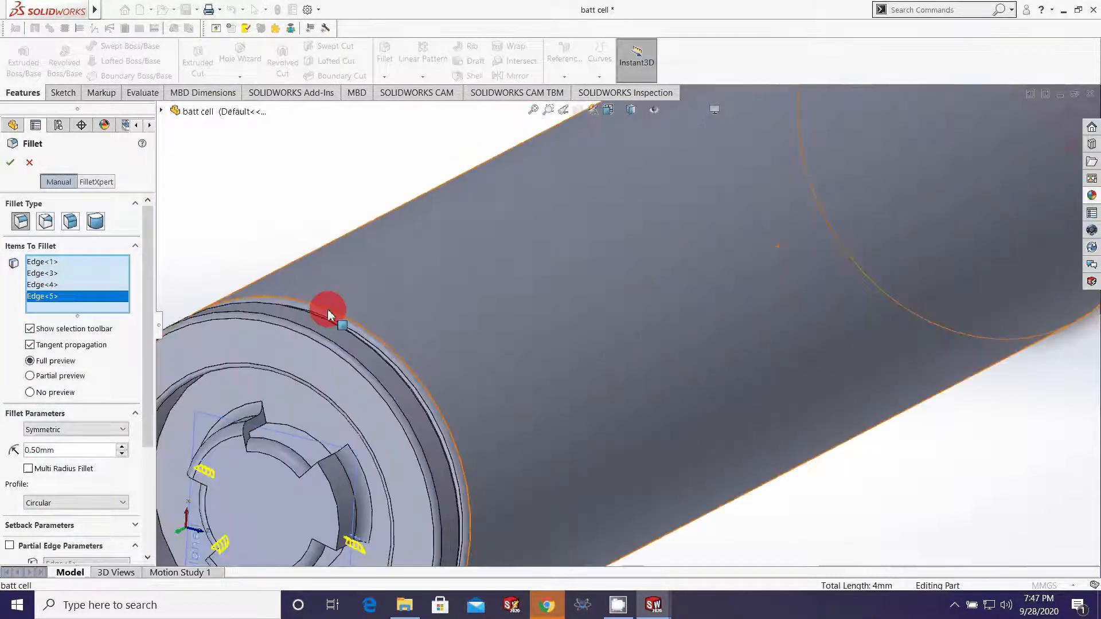
pyautogui.click(275, 446)
pyautogui.moveTo(328, 443); pyautogui.dragTo(351, 483, button='middle')
pyautogui.click(351, 487)
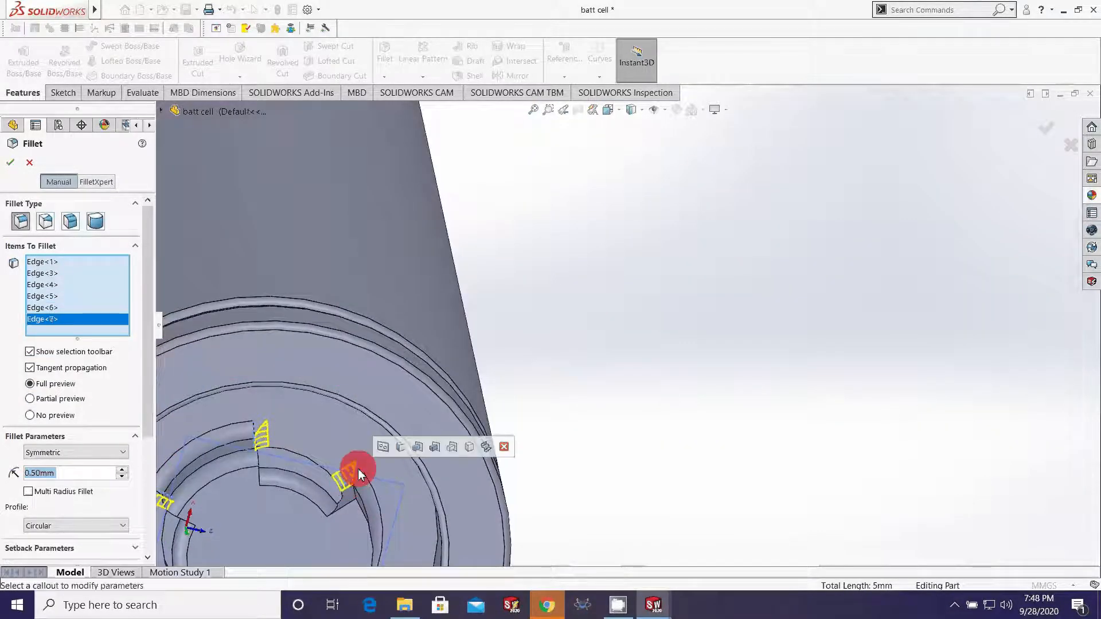
pyautogui.click(10, 163)
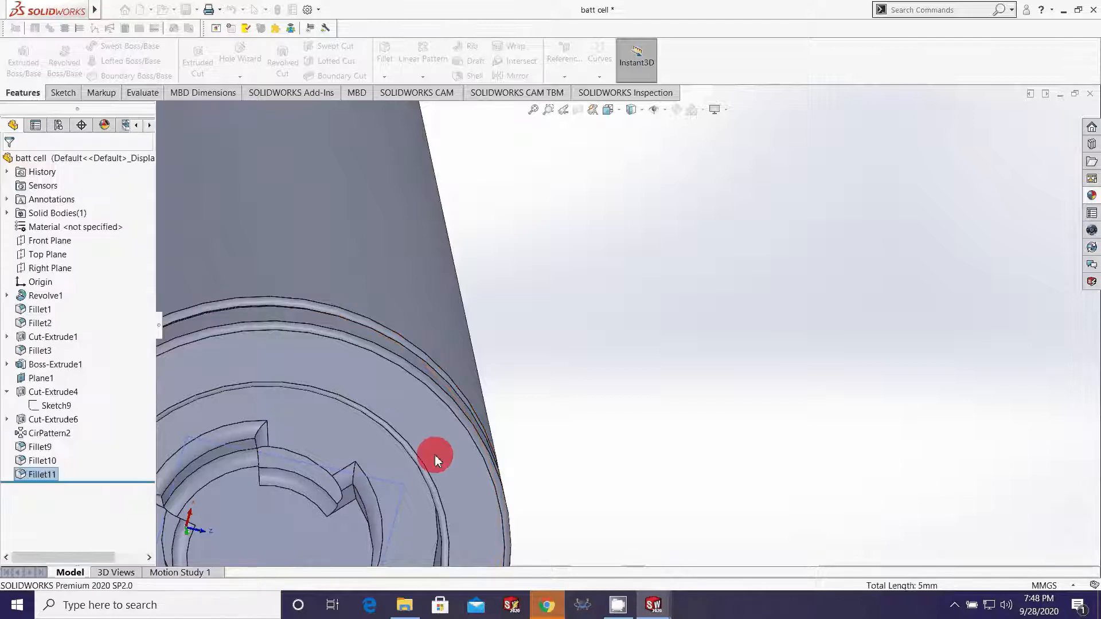
# - Examine the terminal's filleted notches, the top recess and the full length of the cell
pyautogui.scroll(3, 421, 393)
pyautogui.scroll(-1, 422, 394)
pyautogui.moveTo(483, 481); pyautogui.dragTo(481, 346, button='middle')
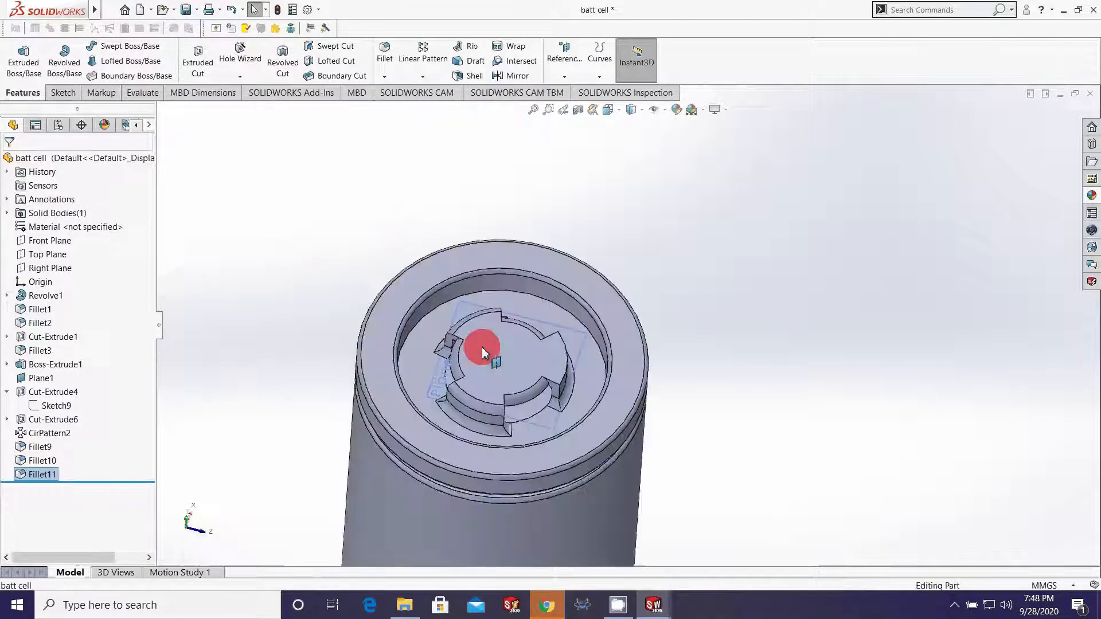
pyautogui.scroll(2, 574, 390)
pyautogui.scroll(-4, 573, 390)
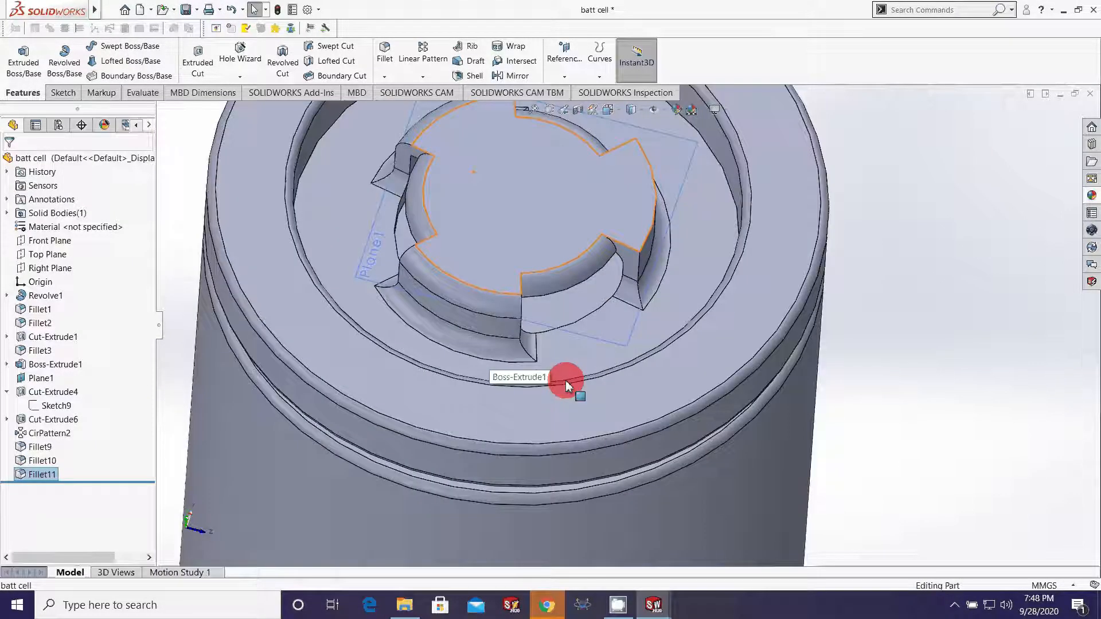
pyautogui.moveTo(566, 380); pyautogui.dragTo(576, 313, button='middle')
pyautogui.scroll(2, 542, 348)
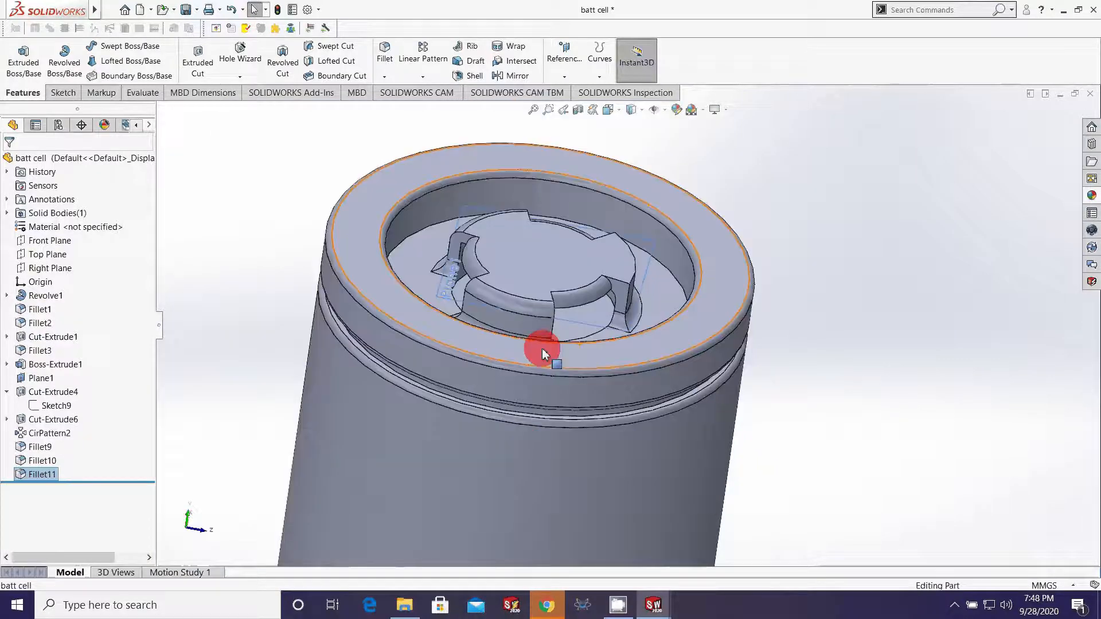
pyautogui.moveTo(544, 352); pyautogui.dragTo(610, 305, button='middle')
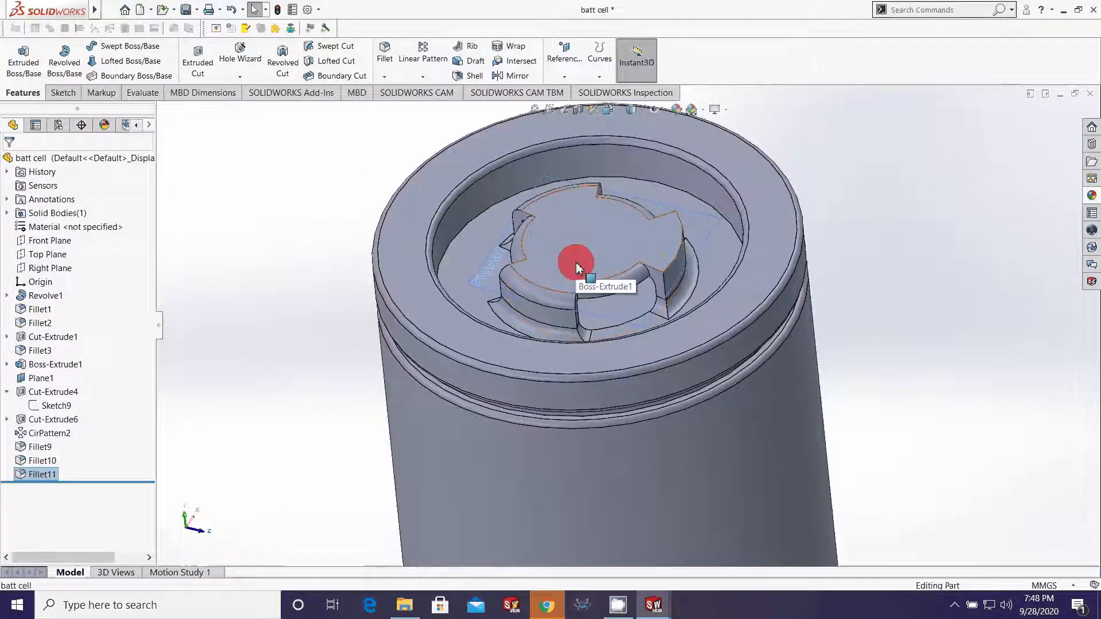
pyautogui.scroll(5, 575, 263)
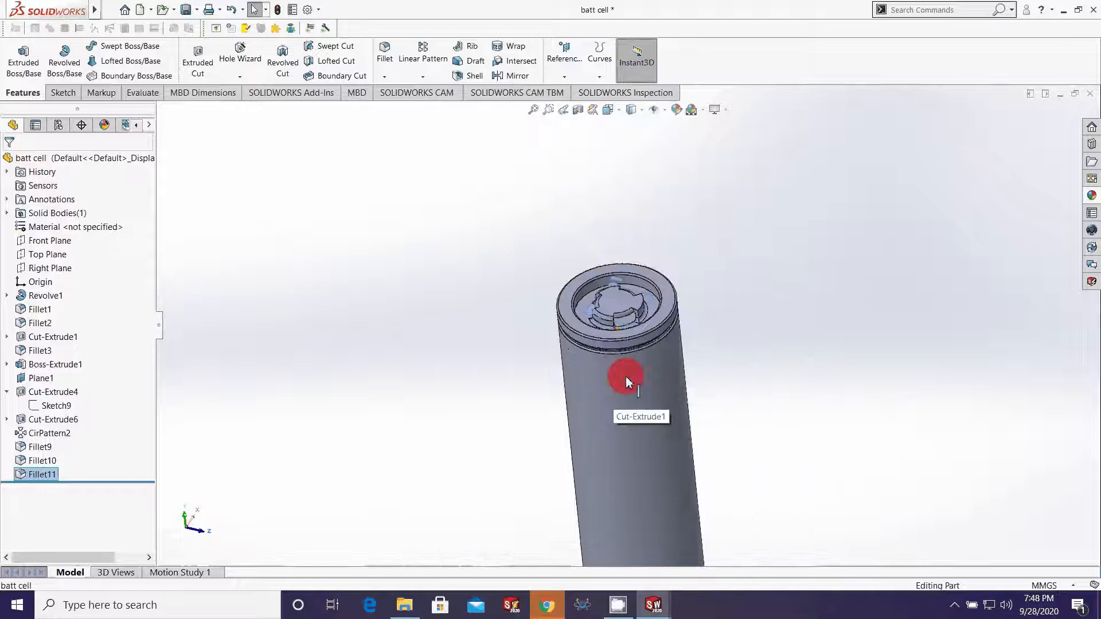
pyautogui.scroll(3, 625, 376)
pyautogui.scroll(-3, 607, 401)
pyautogui.scroll(1, 614, 420)
pyautogui.scroll(-2, 627, 418)
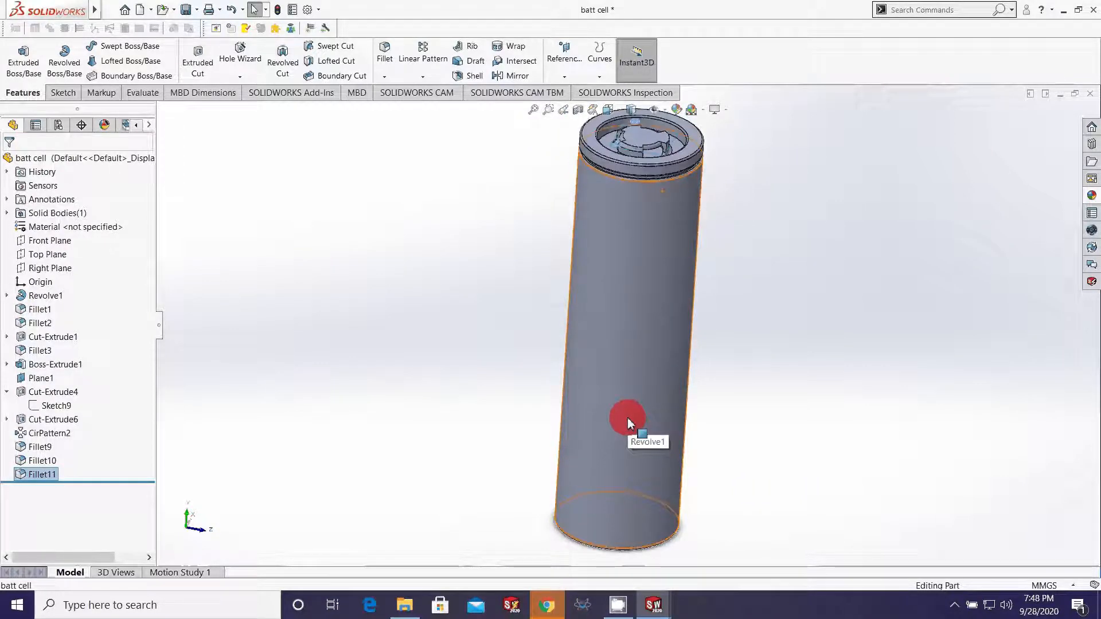
# - Apply a light green appearance from the standard colour swatches to the whole part
pyautogui.click(614, 346)
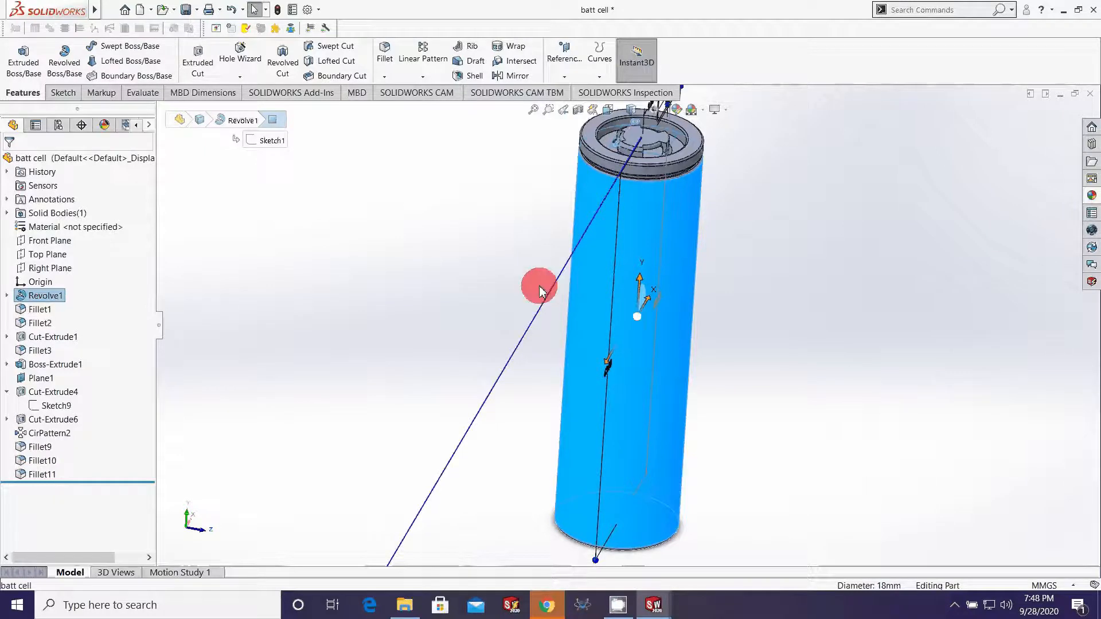
pyautogui.click(753, 141)
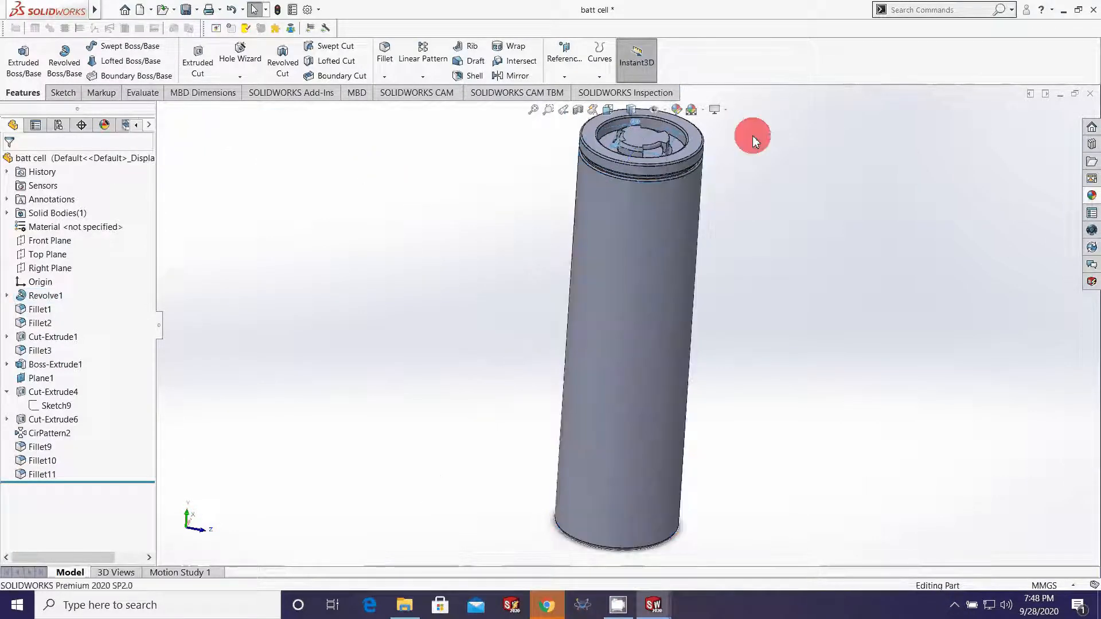
pyautogui.click(683, 114)
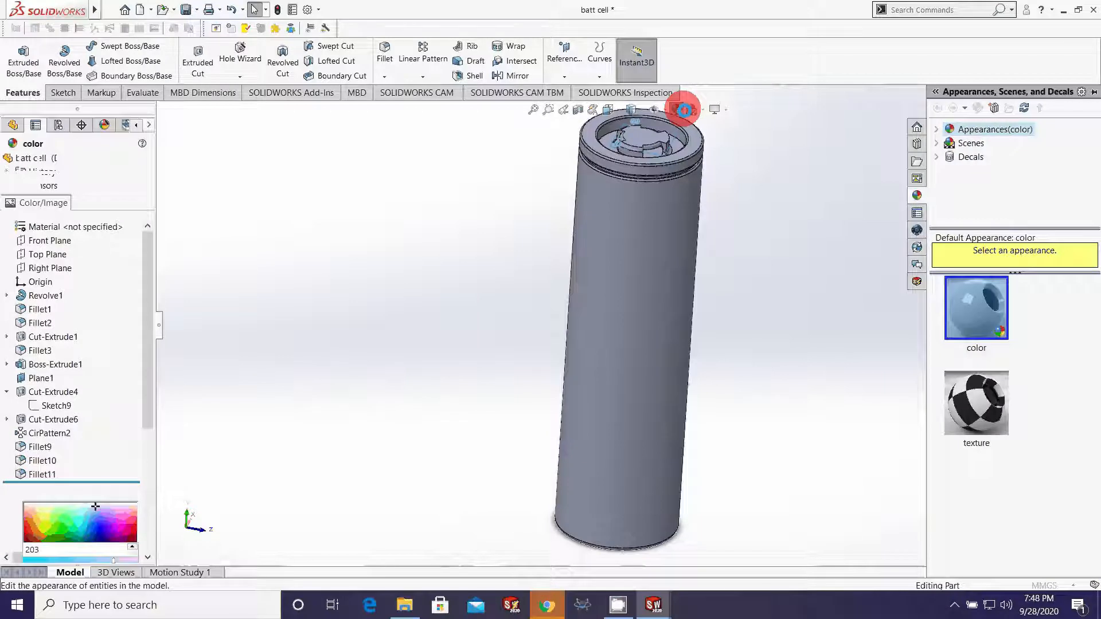
pyautogui.click(70, 435)
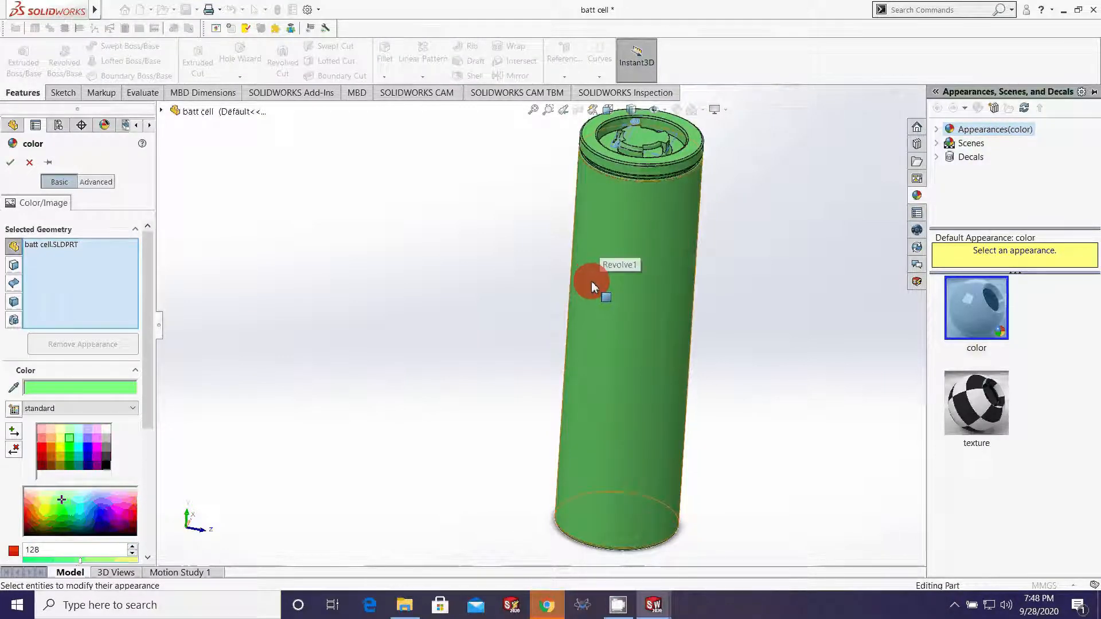
pyautogui.click(11, 162)
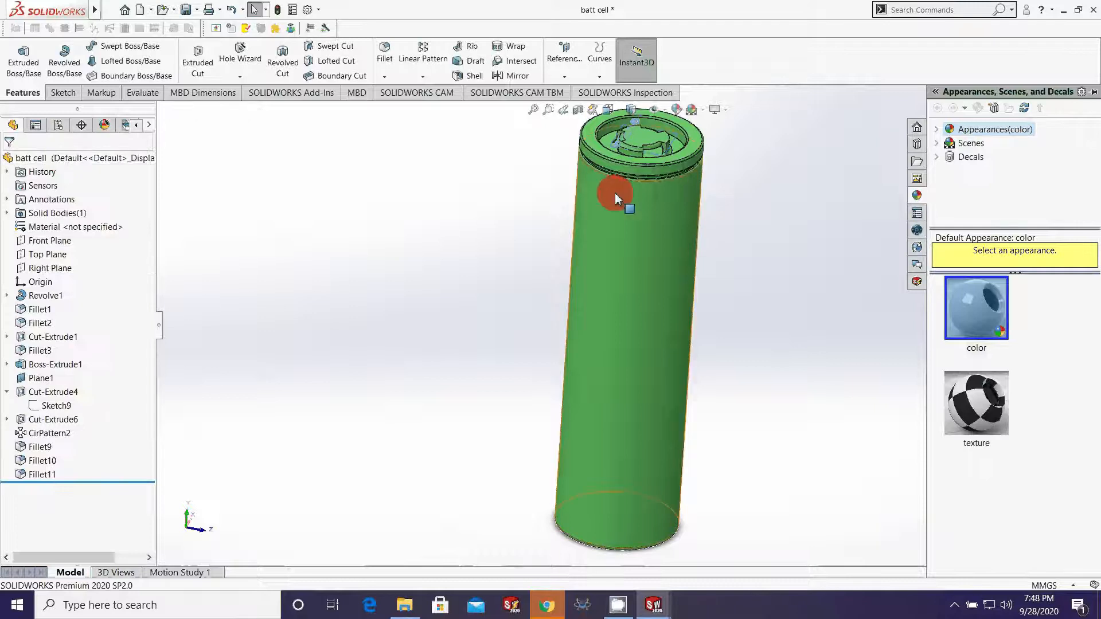
# - Select the terminal's faces for a light grey appearance, including the side wall and base fillet faces of one notch
pyautogui.scroll(-3, 615, 192)
pyautogui.moveTo(615, 193); pyautogui.dragTo(634, 208, button='middle')
pyautogui.scroll(4, 652, 147)
pyautogui.scroll(-6, 653, 146)
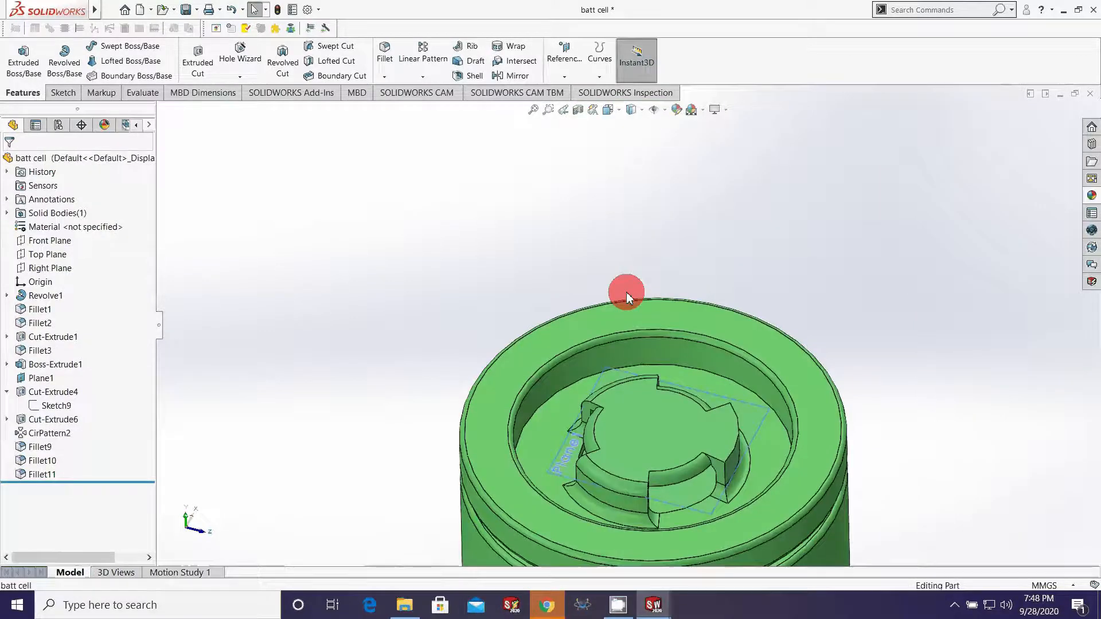
pyautogui.scroll(3, 626, 291)
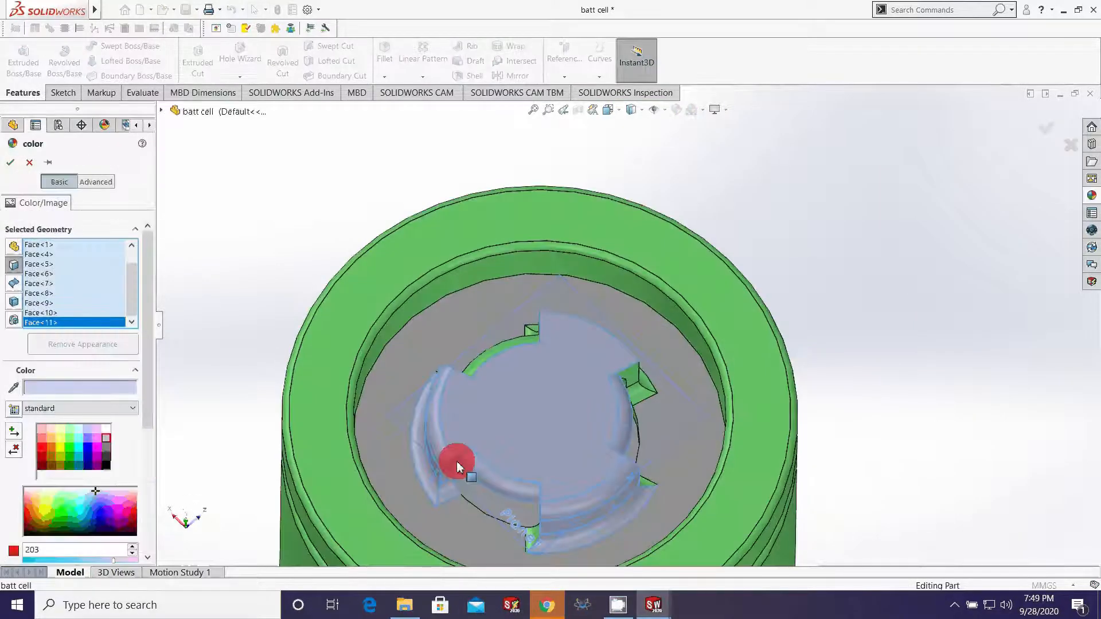
pyautogui.scroll(-4, 456, 467)
pyautogui.moveTo(596, 491); pyautogui.dragTo(676, 322, button='middle')
pyautogui.click(737, 454)
pyautogui.scroll(2, 860, 348)
pyautogui.scroll(-5, 782, 359)
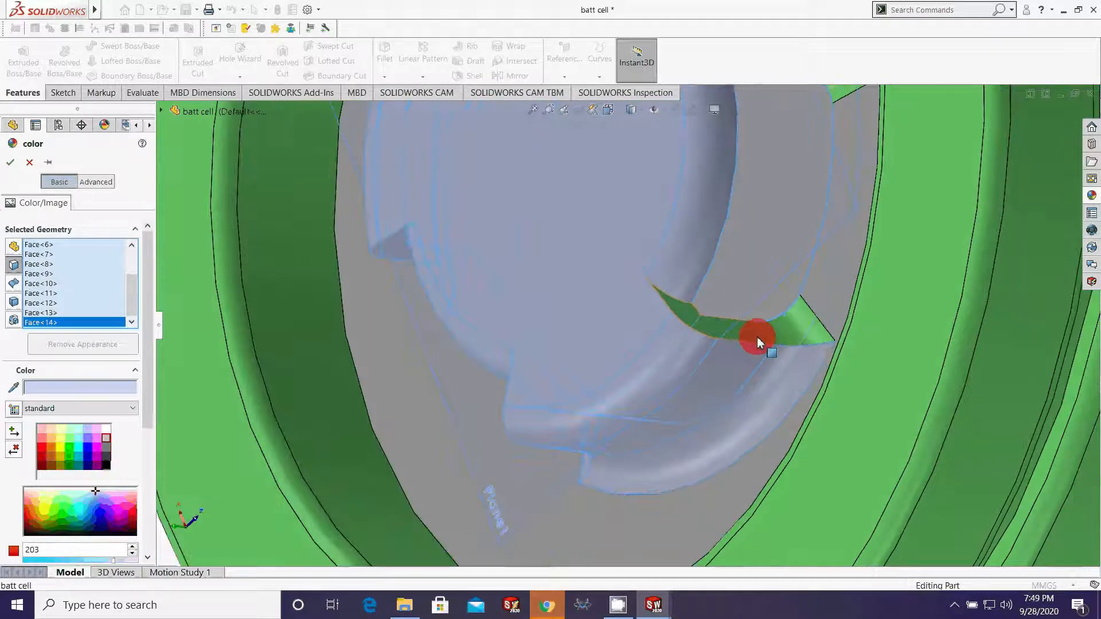
pyautogui.click(756, 338)
pyautogui.click(780, 322)
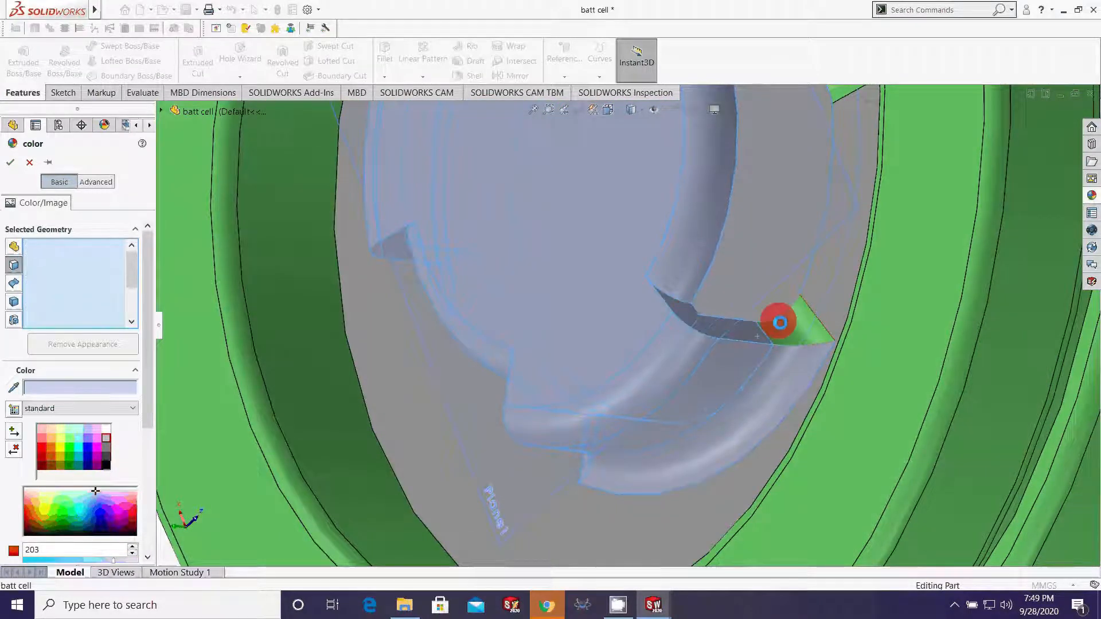
# - Add the remaining green faces around the next notch and protruding segment to the terminal's grey colour selection
pyautogui.scroll(4, 766, 274)
pyautogui.scroll(3, 764, 274)
pyautogui.moveTo(631, 210); pyautogui.dragTo(665, 221, button='middle')
pyautogui.scroll(-3, 665, 222)
pyautogui.click(666, 220)
pyautogui.click(646, 270)
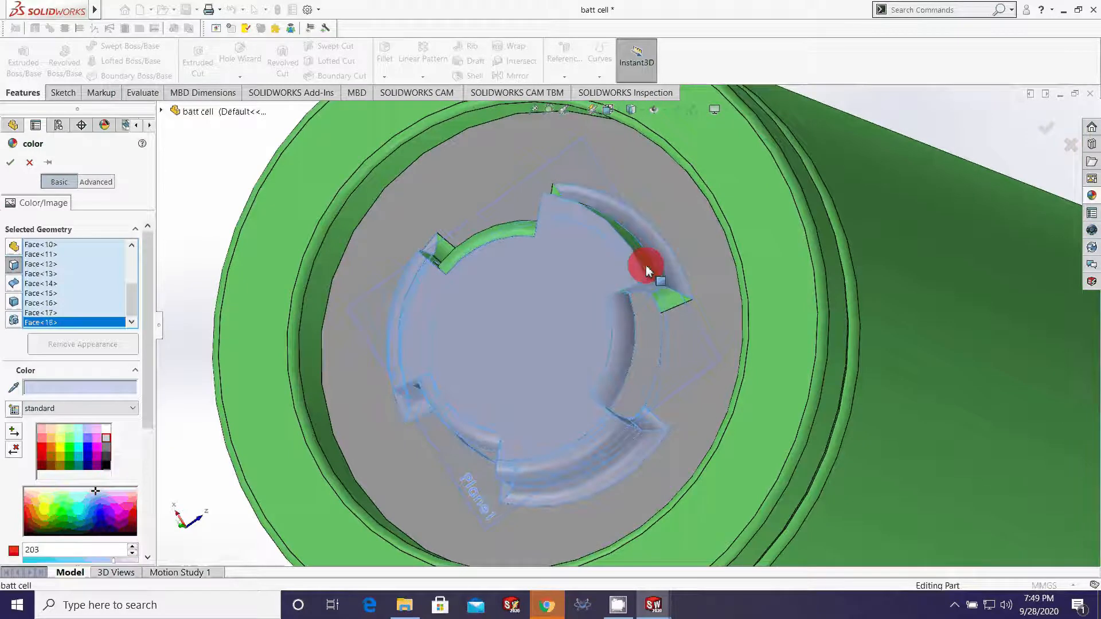
pyautogui.click(645, 266)
pyautogui.click(602, 258)
# - Add the last notch's side, base fillet and curved top fillet faces to the terminal's grey colour selection
pyautogui.moveTo(602, 258); pyautogui.dragTo(507, 200, button='middle')
pyautogui.click(534, 230)
pyautogui.click(403, 252)
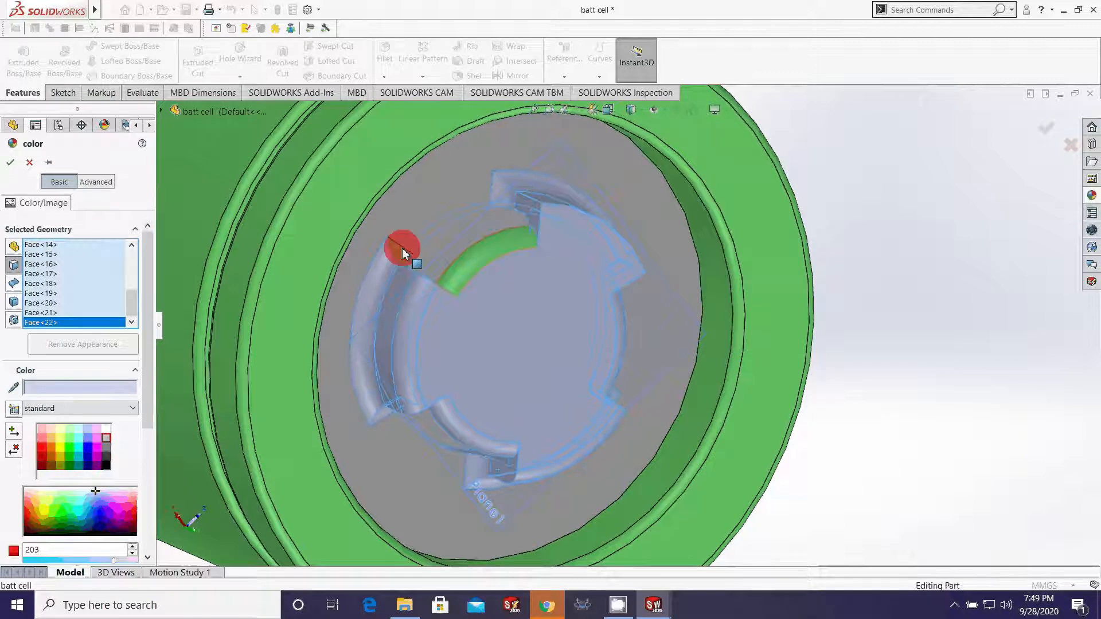
pyautogui.click(456, 279)
pyautogui.click(446, 274)
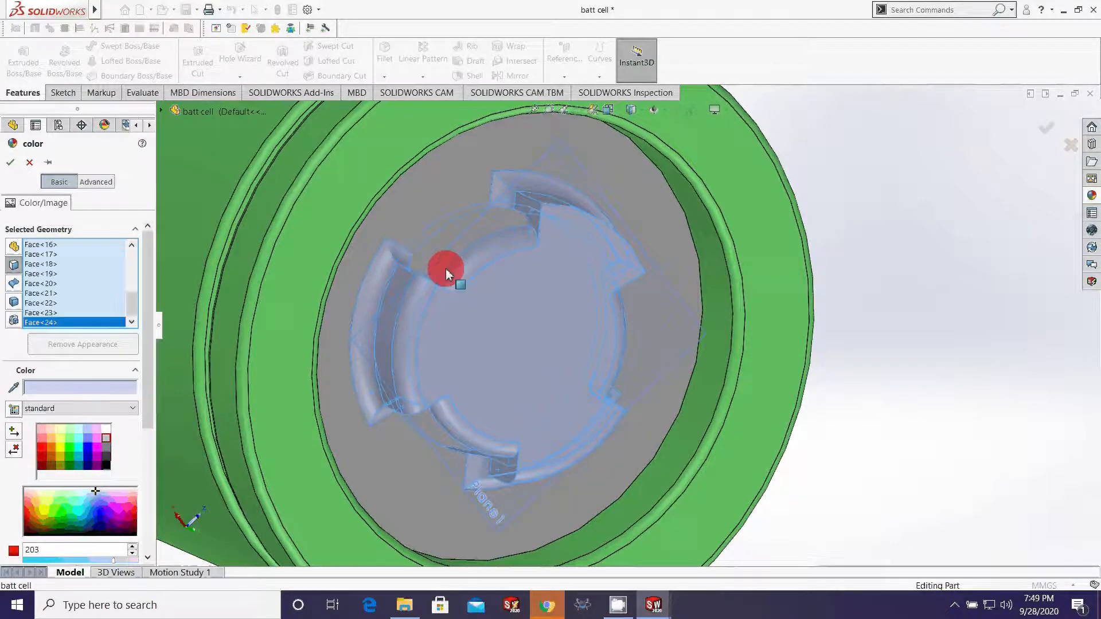
pyautogui.moveTo(447, 273); pyautogui.dragTo(393, 258, button='middle')
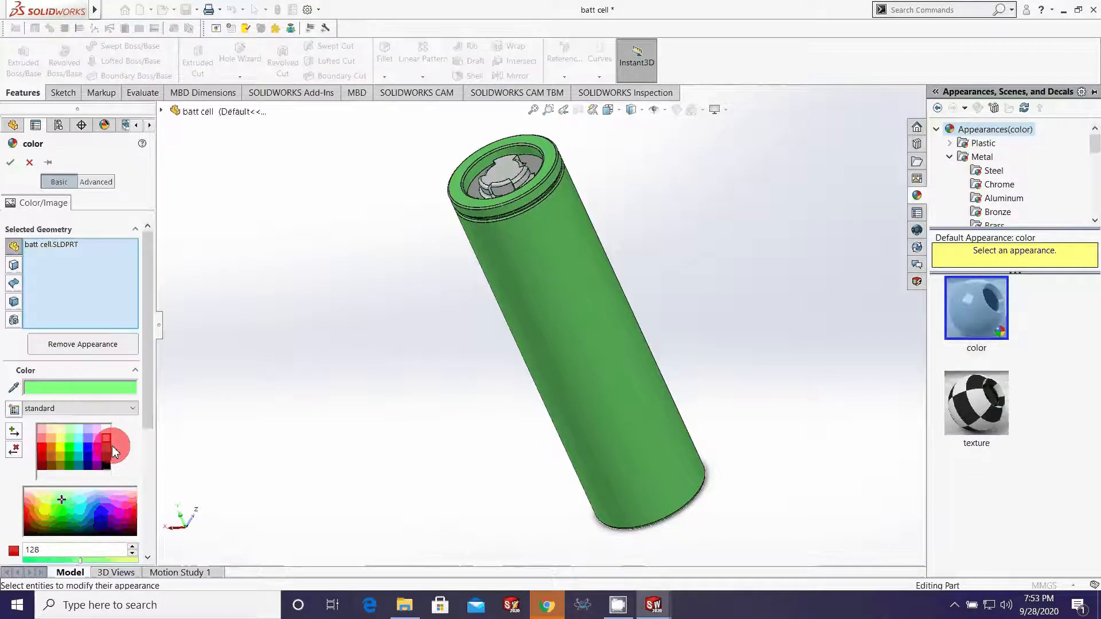
# - Try a grey colour on the whole part, return it to light green and apply it
pyautogui.click(106, 438)
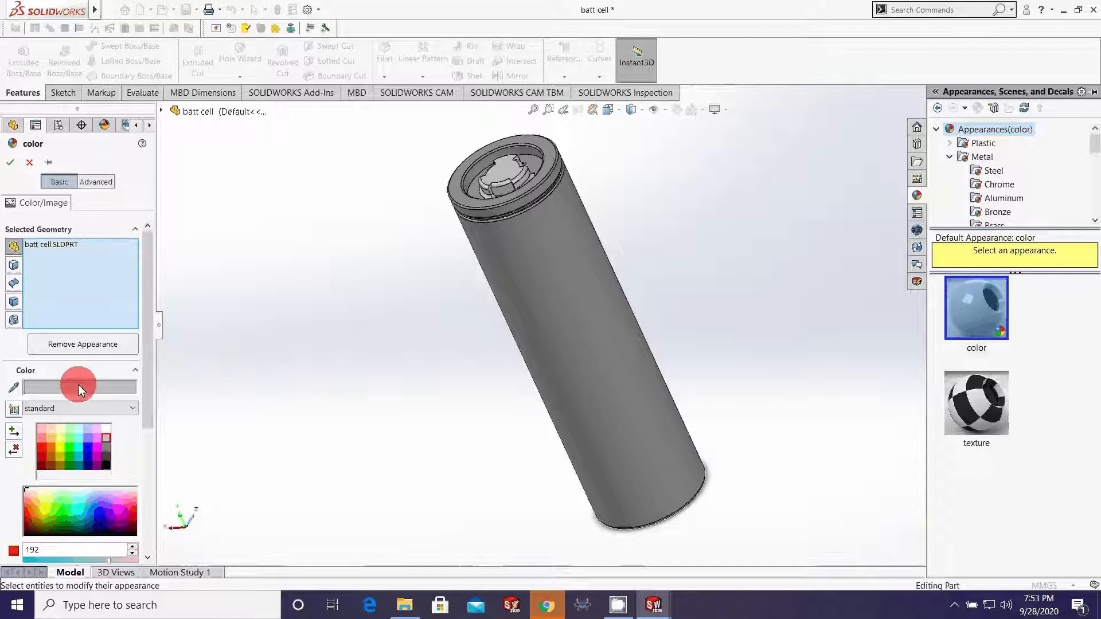
pyautogui.click(69, 438)
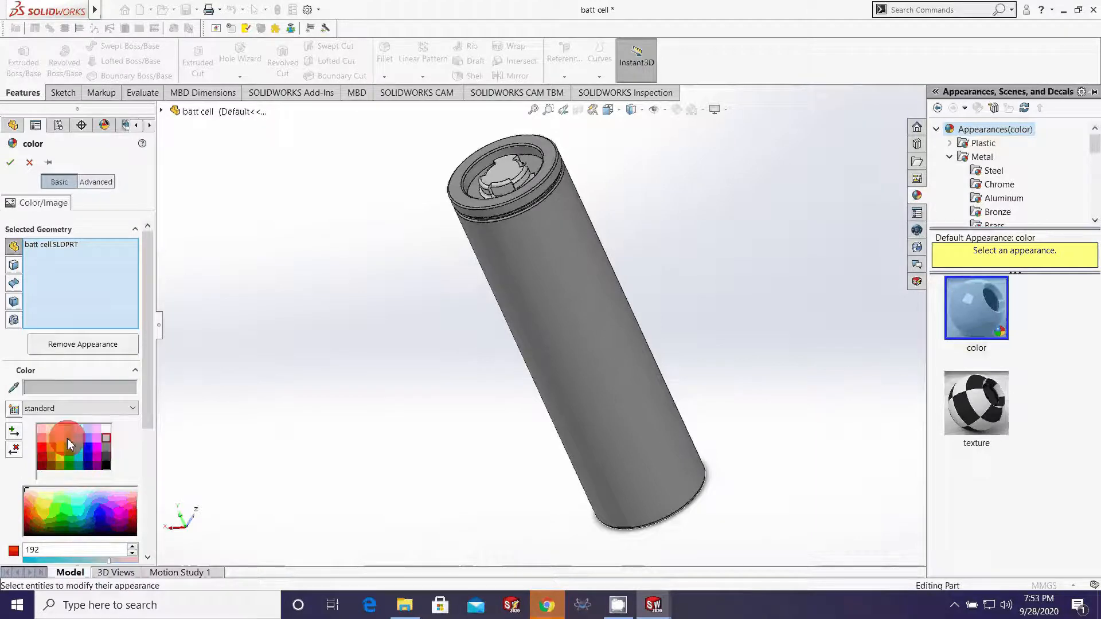
pyautogui.click(13, 163)
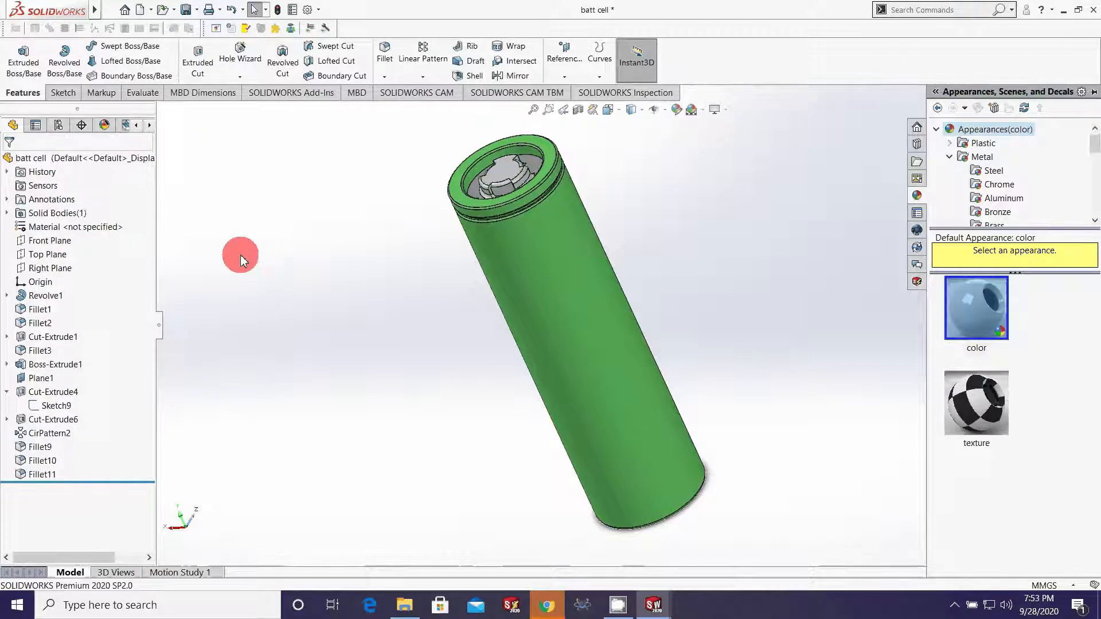
# - Check the coloured cell and its grey terminal from several sides and save the part
pyautogui.scroll(-5, 513, 220)
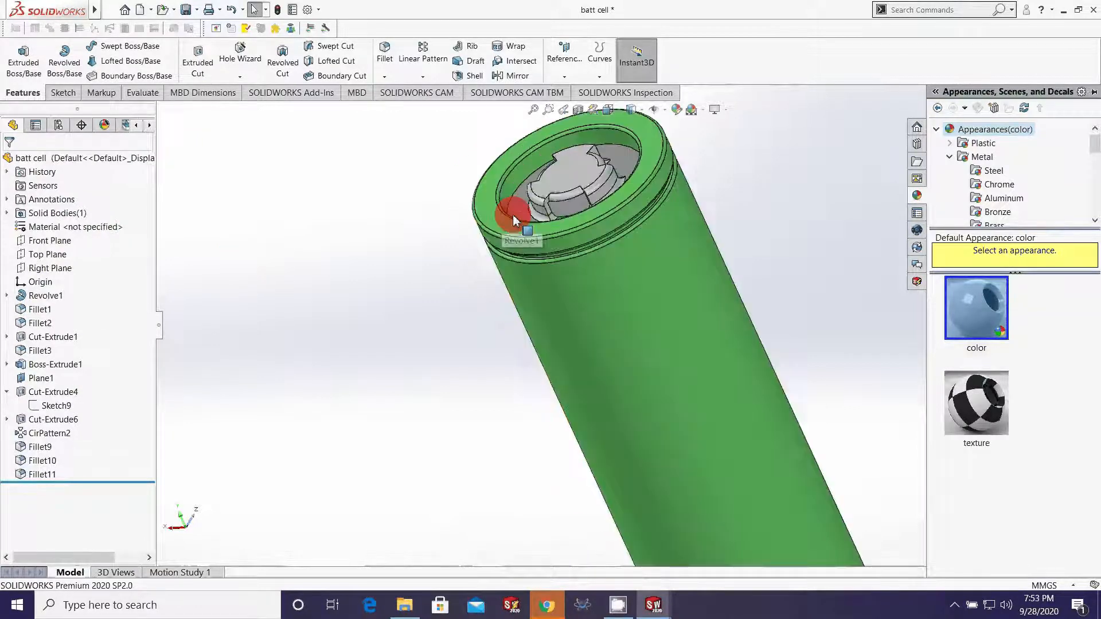
pyautogui.scroll(2, 512, 221)
pyautogui.moveTo(512, 220); pyautogui.dragTo(773, 304, button='middle')
pyautogui.scroll(-6, 679, 266)
pyautogui.scroll(3, 646, 300)
pyautogui.scroll(5, 639, 391)
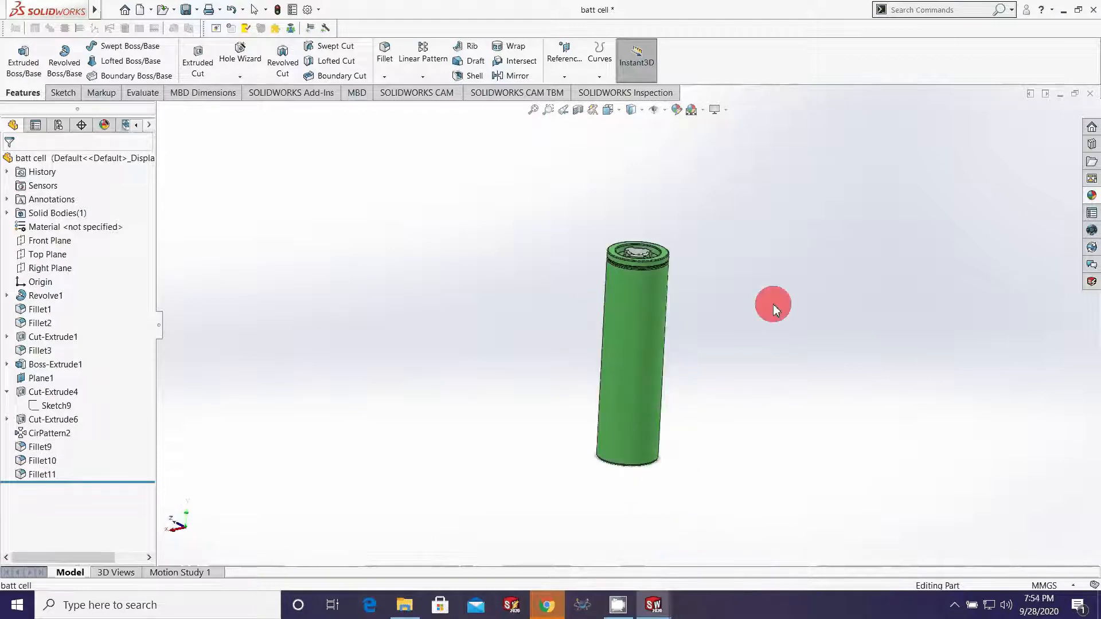
pyautogui.scroll(-3, 740, 302)
pyautogui.scroll(3, 659, 338)
pyautogui.scroll(-3, 634, 395)
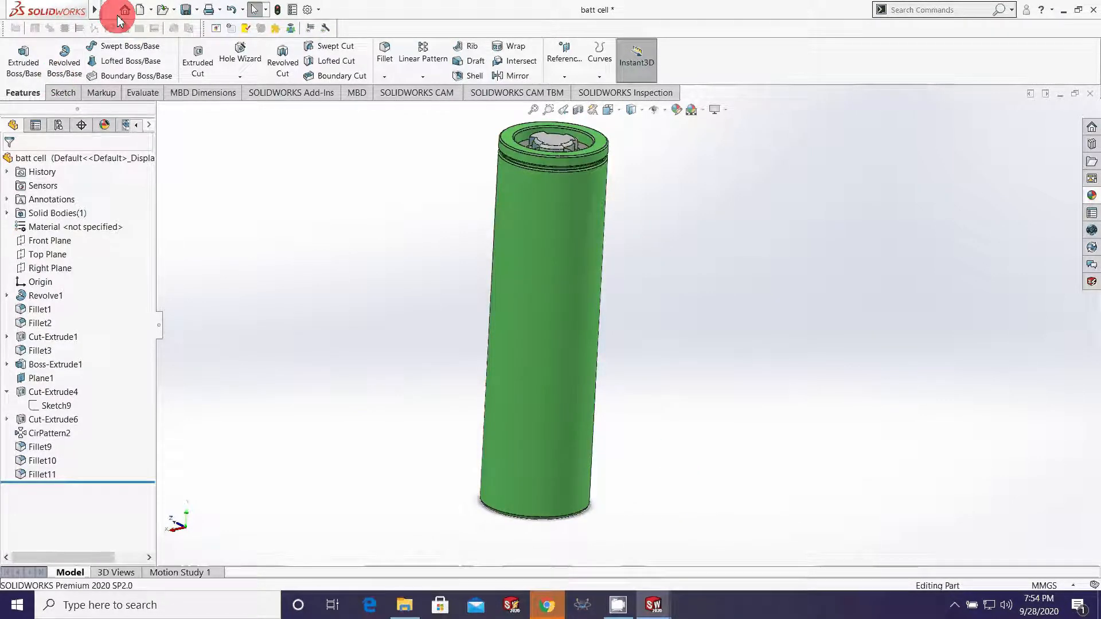
pyautogui.click(185, 9)
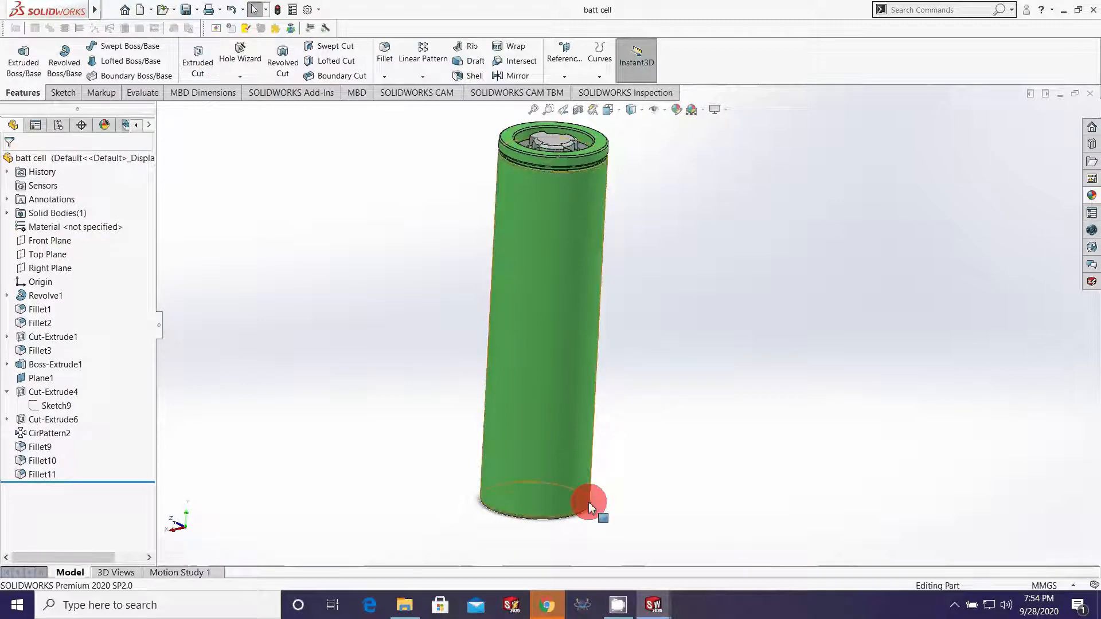